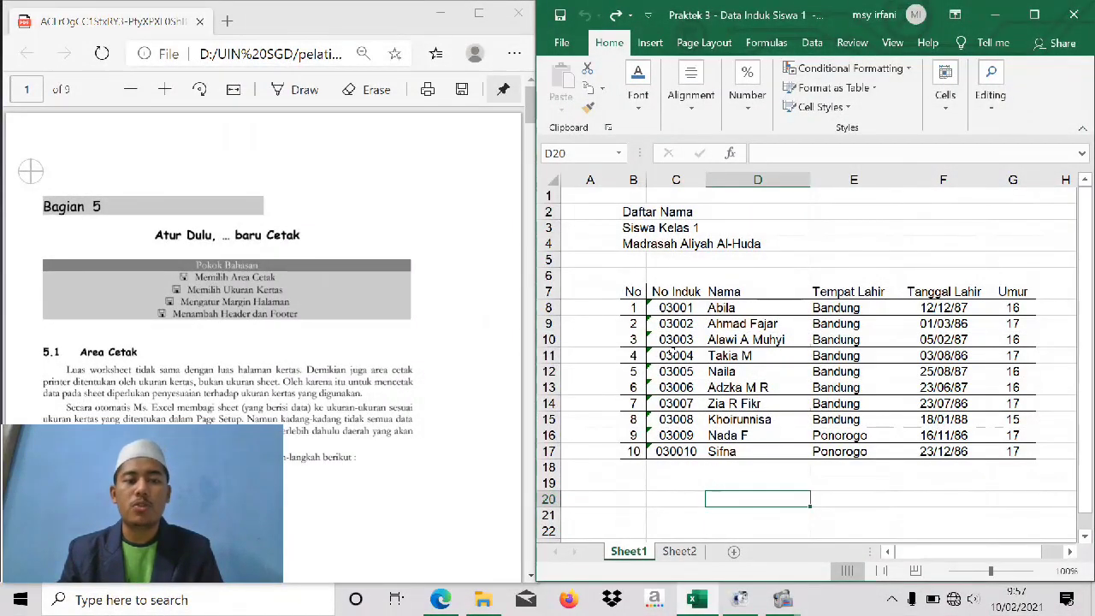
Set the student list with its title, range B2:G17 on Sheet1, as the print area.
{"action": "scroll", "coordinate": [394, 296], "scroll_direction": "down", "scroll_amount": 2}
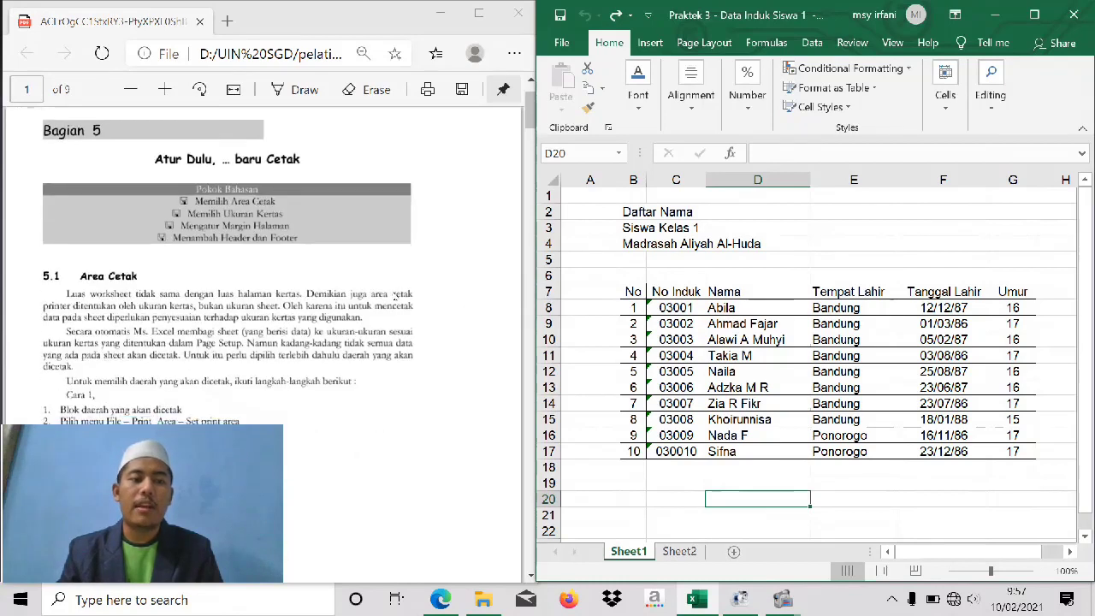
{"action": "scroll", "coordinate": [394, 296], "scroll_direction": "down", "scroll_amount": 2}
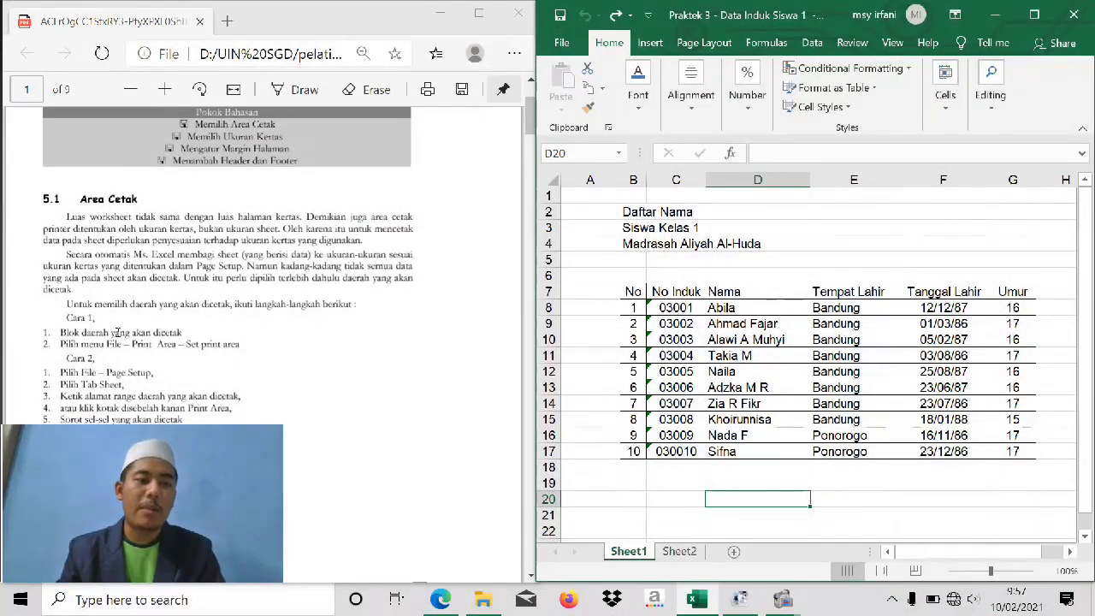
{"action": "scroll", "coordinate": [116, 345], "scroll_direction": "down", "scroll_amount": 1}
{"action": "left_click_drag", "start_coordinate": [634, 212], "coordinate": [710, 351]}
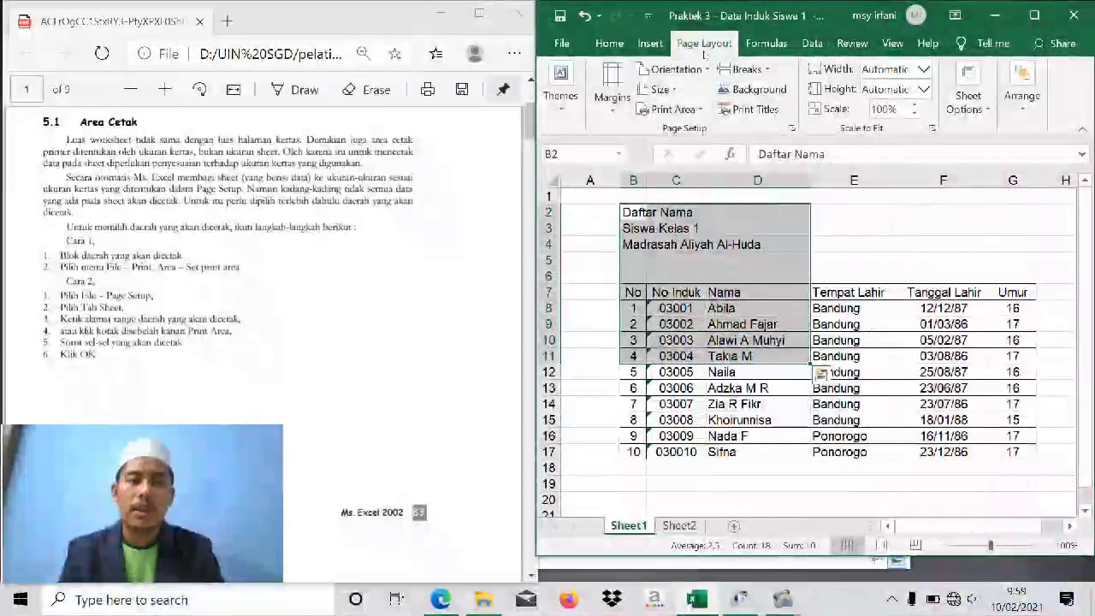
{"action": "left_click_drag", "start_coordinate": [627, 212], "coordinate": [1005, 451]}
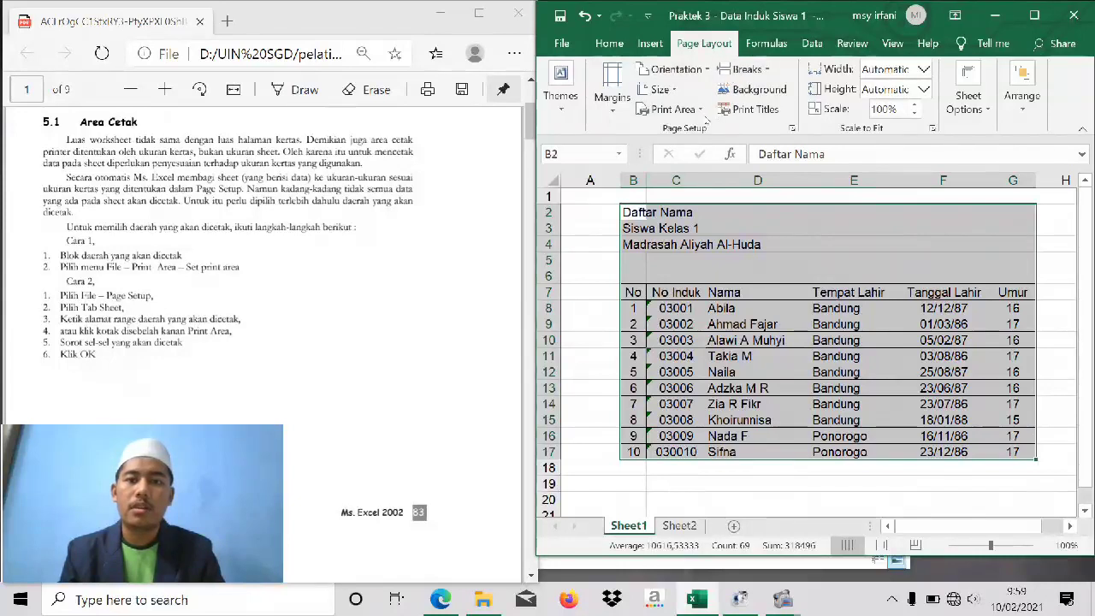
{"action": "left_click", "coordinate": [688, 111]}
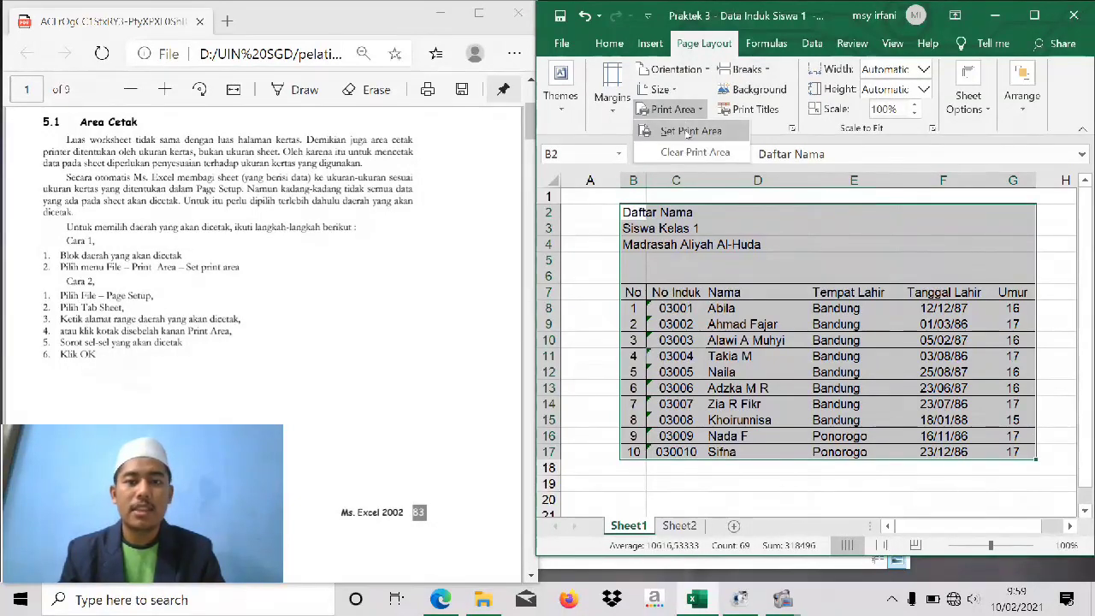
{"action": "left_click", "coordinate": [688, 131]}
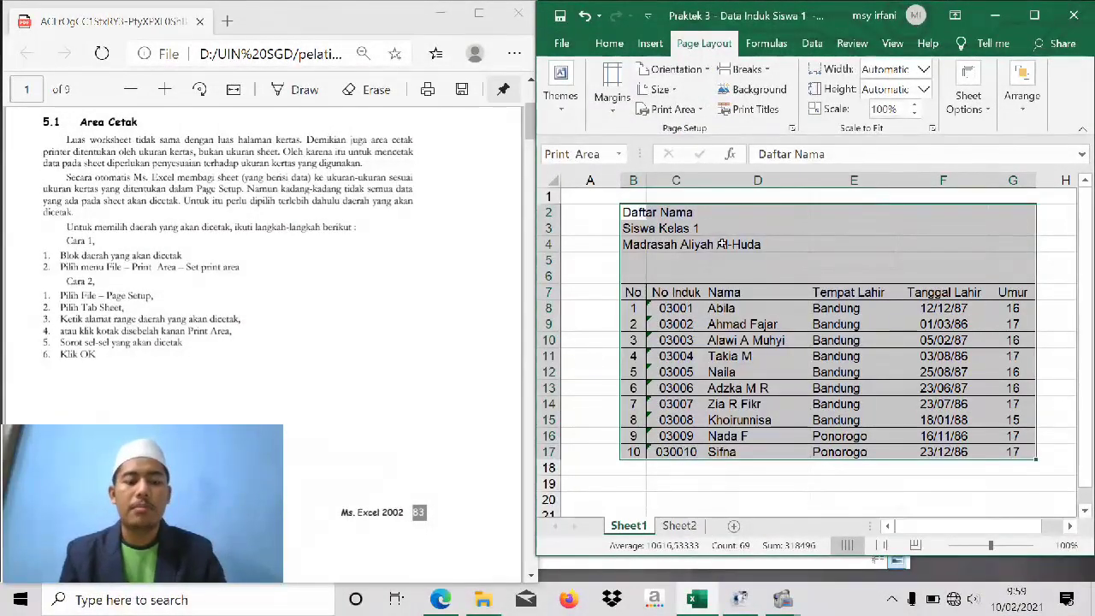
Examine the print preview and the print area in the Sheet settings of Page Setup.
{"action": "key", "text": "ctrl+p"}
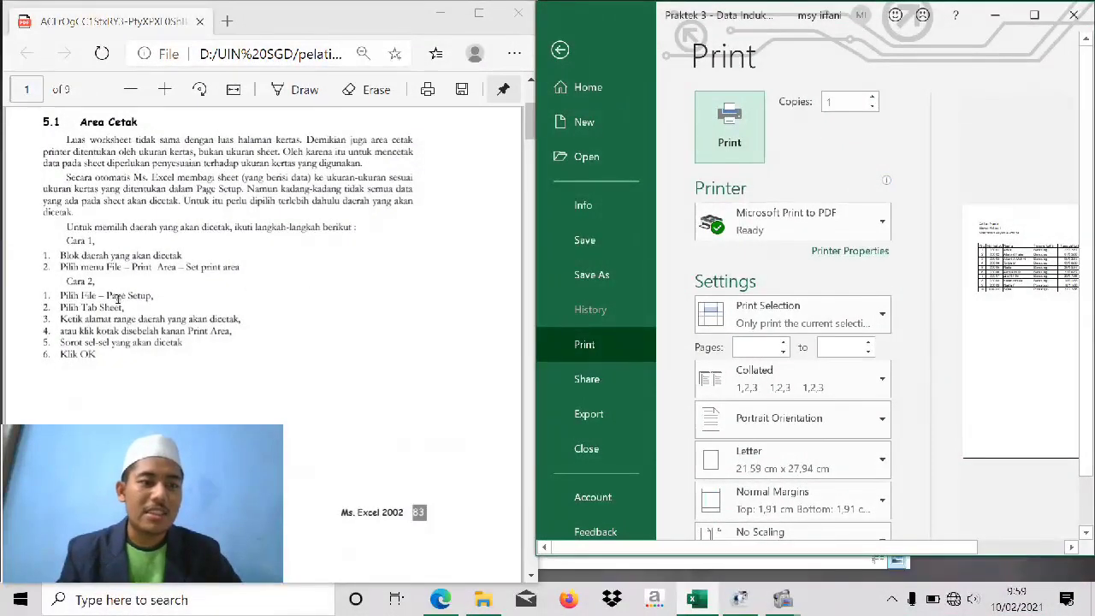
{"action": "scroll", "coordinate": [726, 374], "scroll_direction": "down", "scroll_amount": 2}
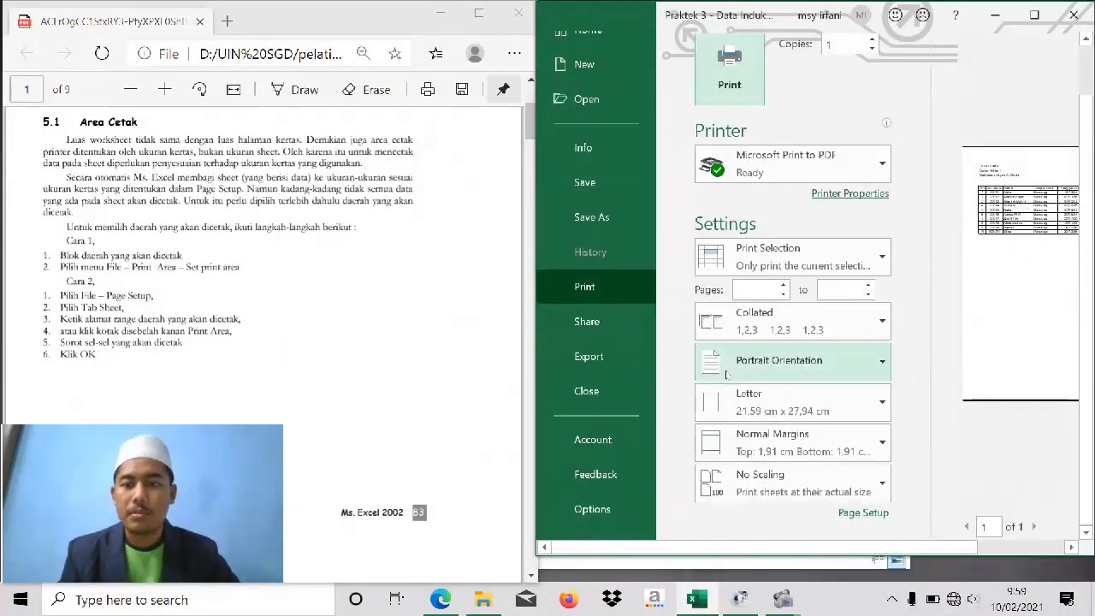
{"action": "left_click", "coordinate": [866, 513]}
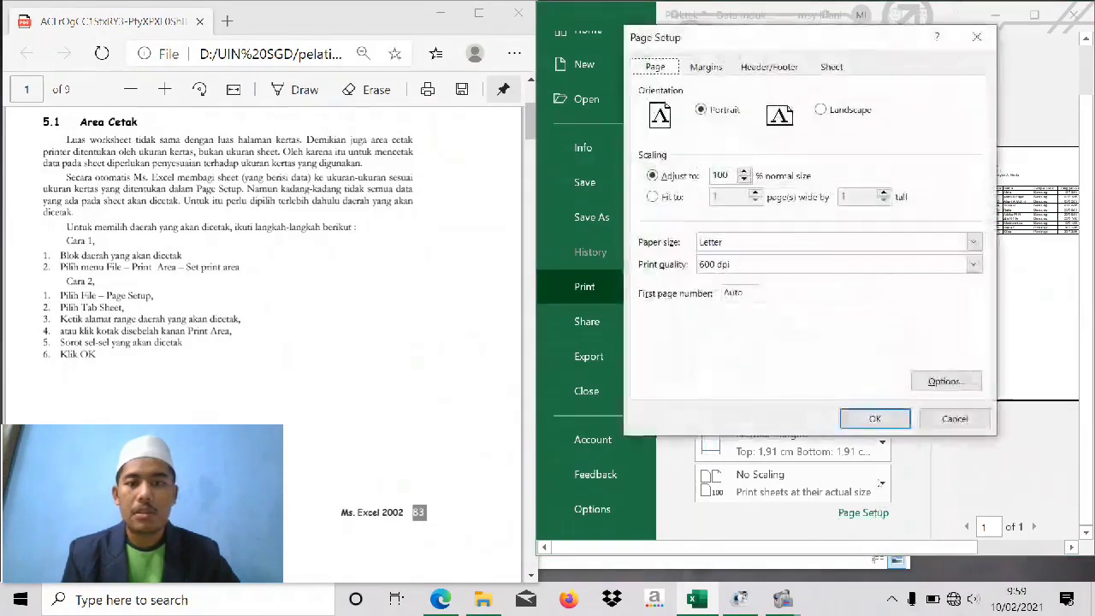
{"action": "left_click", "coordinate": [835, 68]}
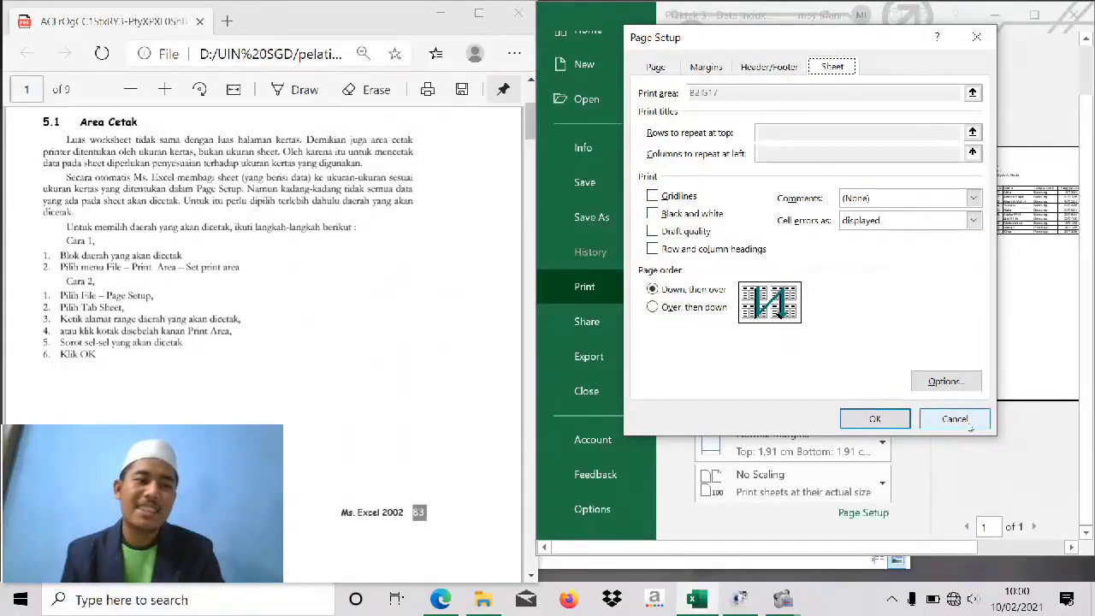
Bring up section 5.2 on paper size and orientation in the PDF handout, cancel Page Setup and return to the worksheet.
{"action": "scroll", "coordinate": [396, 336], "scroll_direction": "down", "scroll_amount": 6}
{"action": "scroll", "coordinate": [396, 336], "scroll_direction": "down", "scroll_amount": 5}
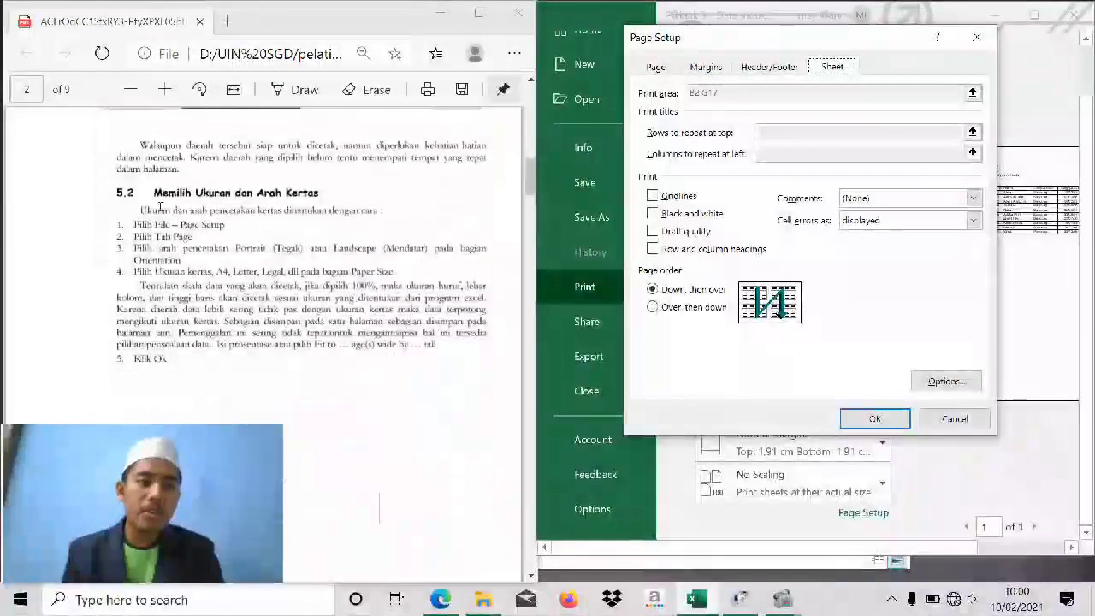
{"action": "left_click", "coordinate": [955, 418]}
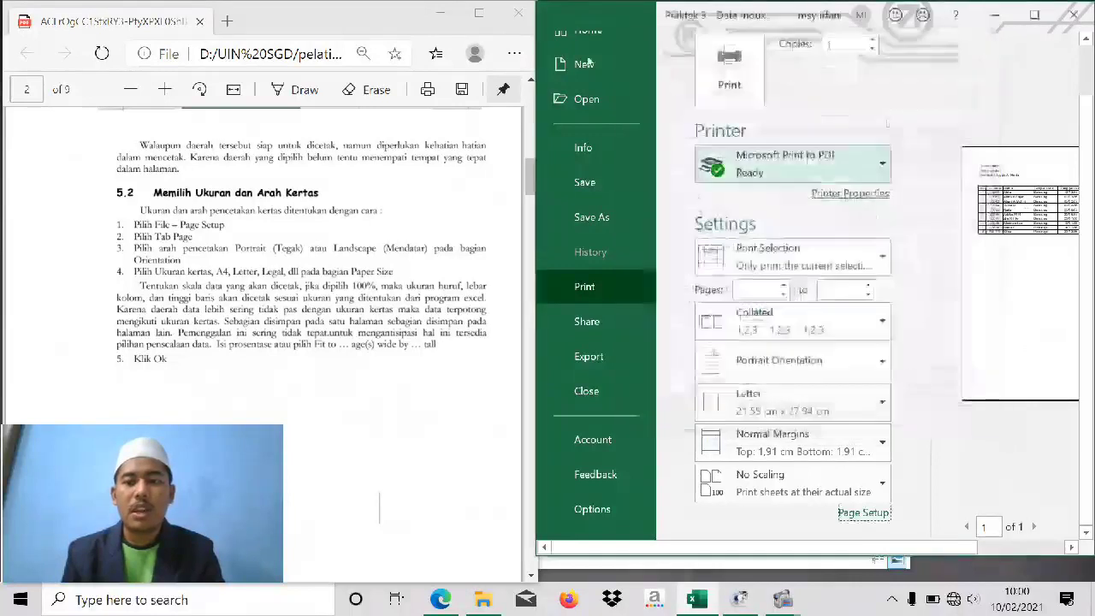
{"action": "scroll", "coordinate": [589, 88], "scroll_direction": "up", "scroll_amount": 1}
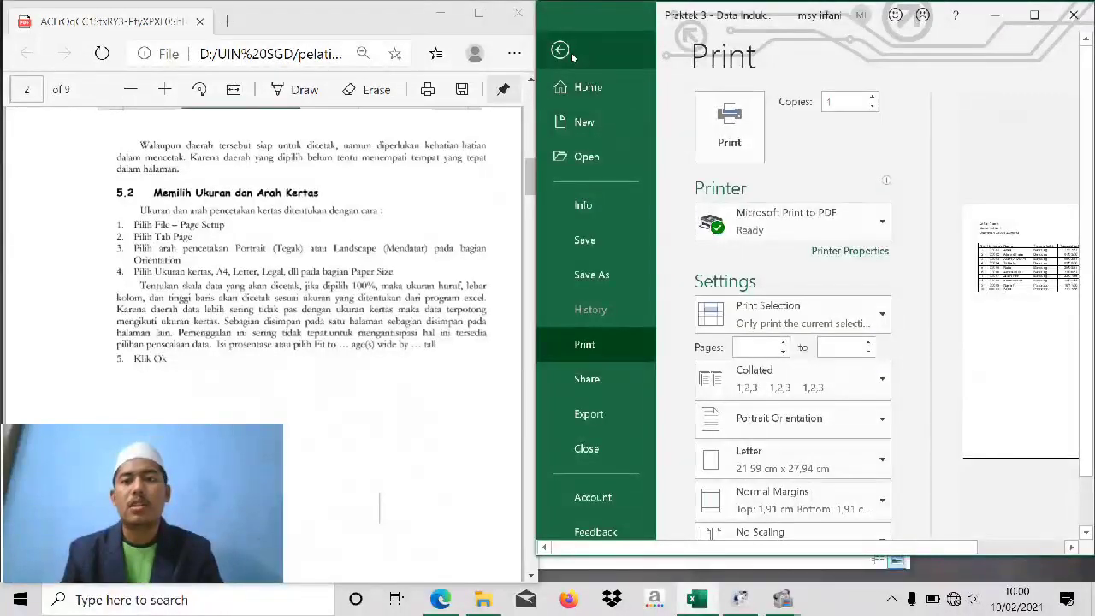
{"action": "scroll", "coordinate": [935, 253], "scroll_direction": "down", "scroll_amount": 1}
{"action": "scroll", "coordinate": [934, 253], "scroll_direction": "up", "scroll_amount": 1}
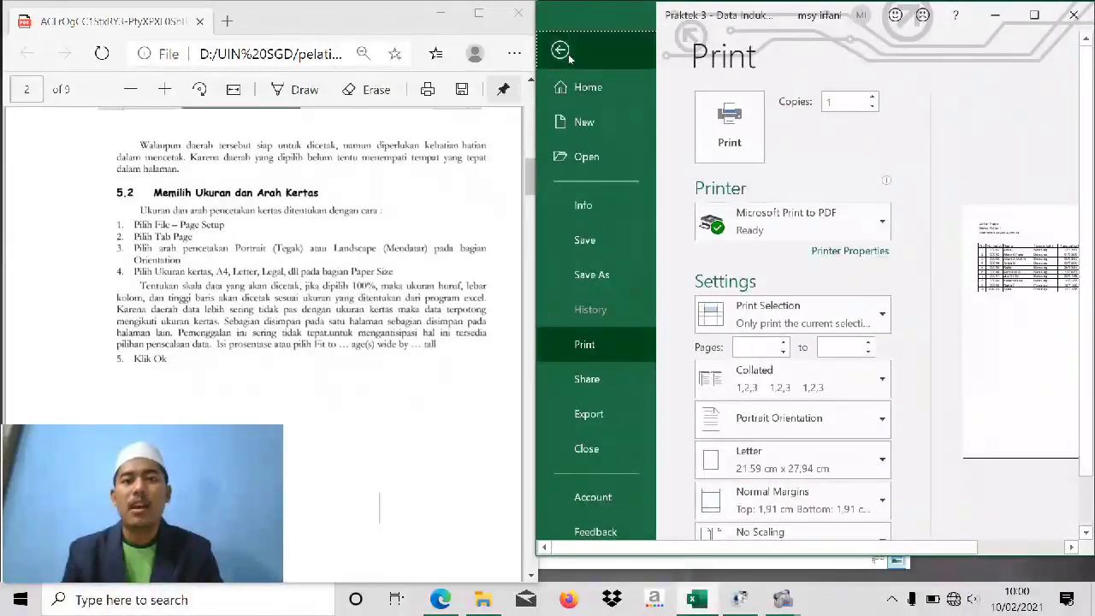
{"action": "left_click", "coordinate": [568, 54]}
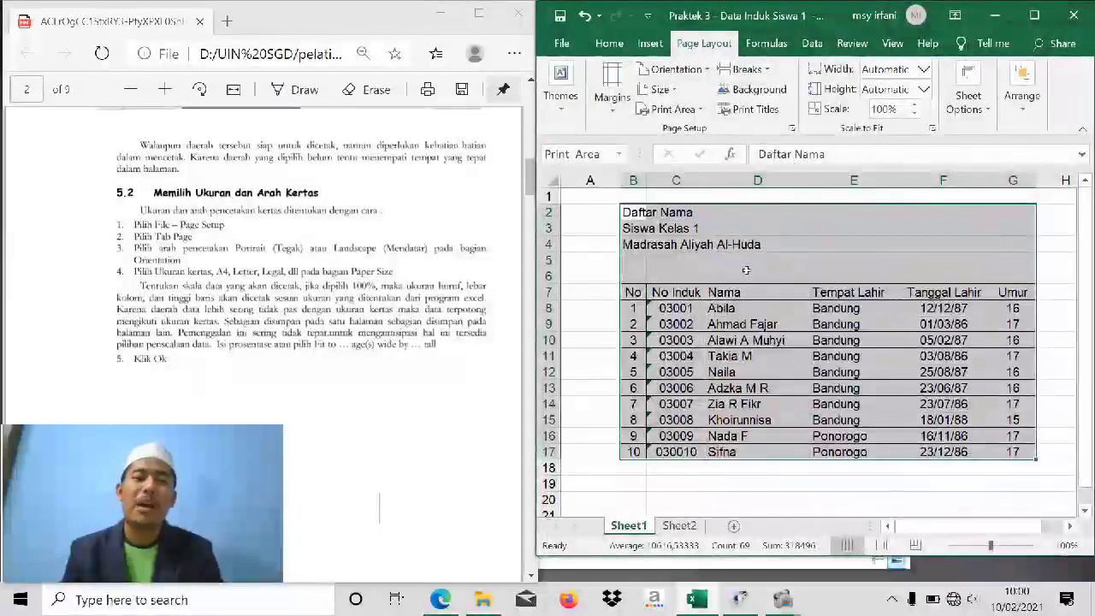
{"action": "left_click", "coordinate": [746, 270]}
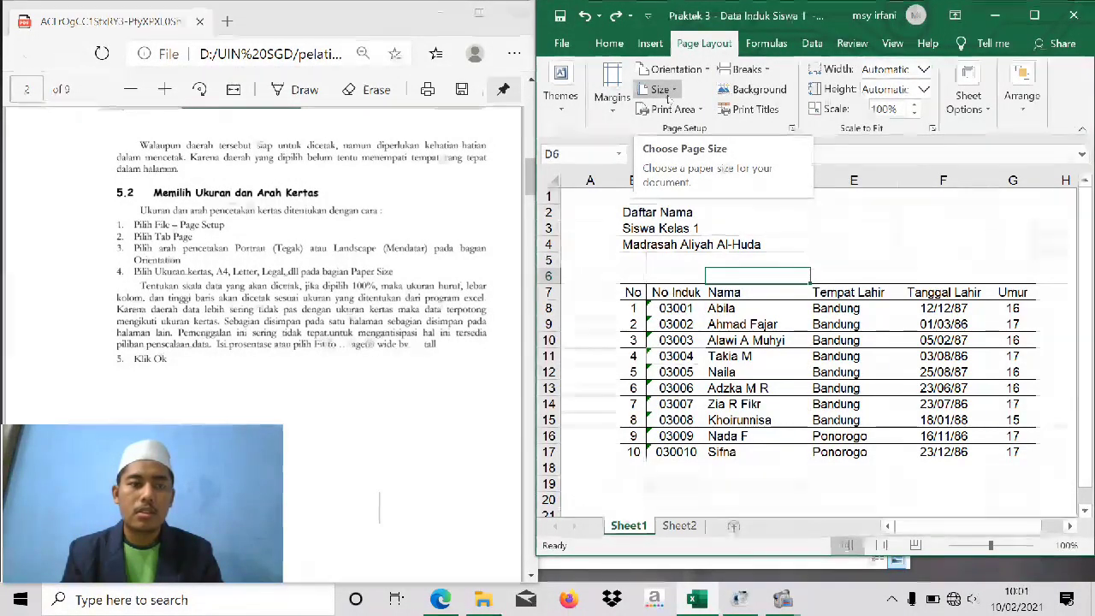
Examine the available paper sizes and page orientations without choosing any.
{"action": "left_click", "coordinate": [667, 98]}
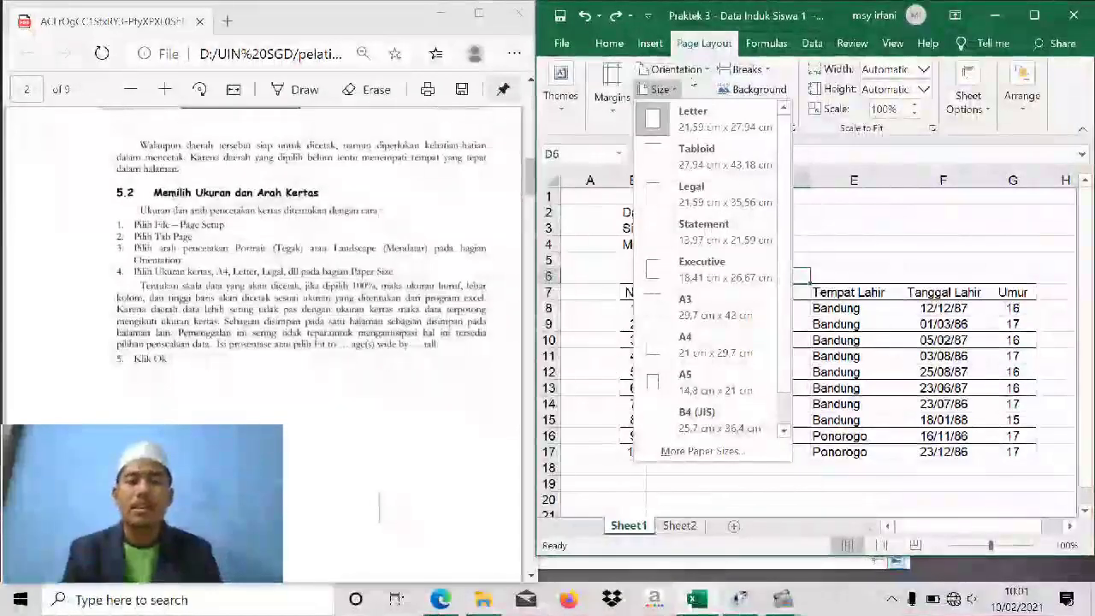
{"action": "left_click", "coordinate": [695, 88]}
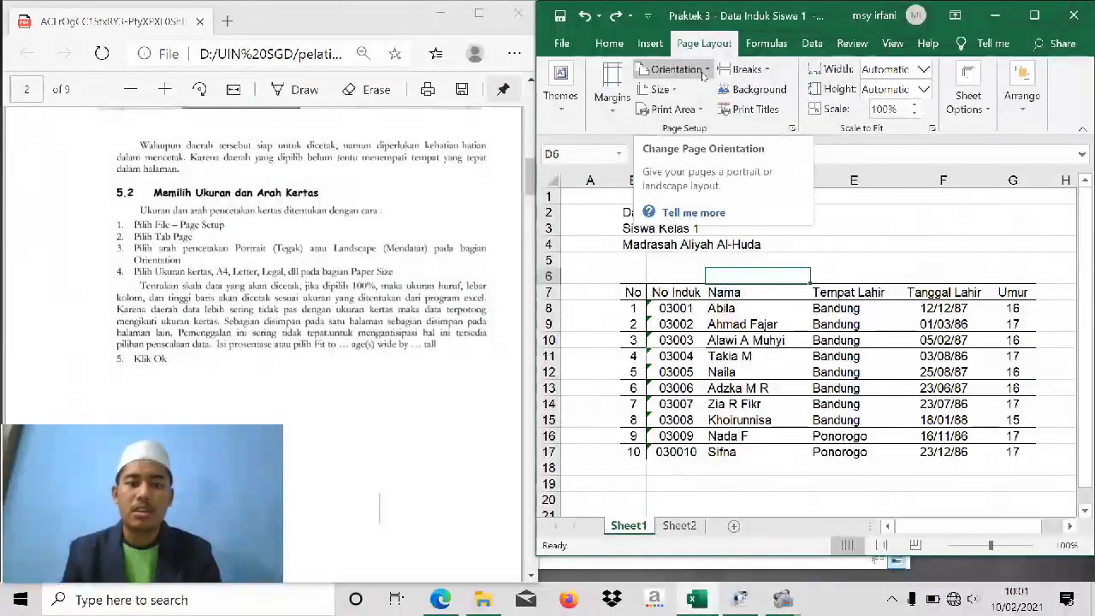
{"action": "left_click", "coordinate": [704, 72]}
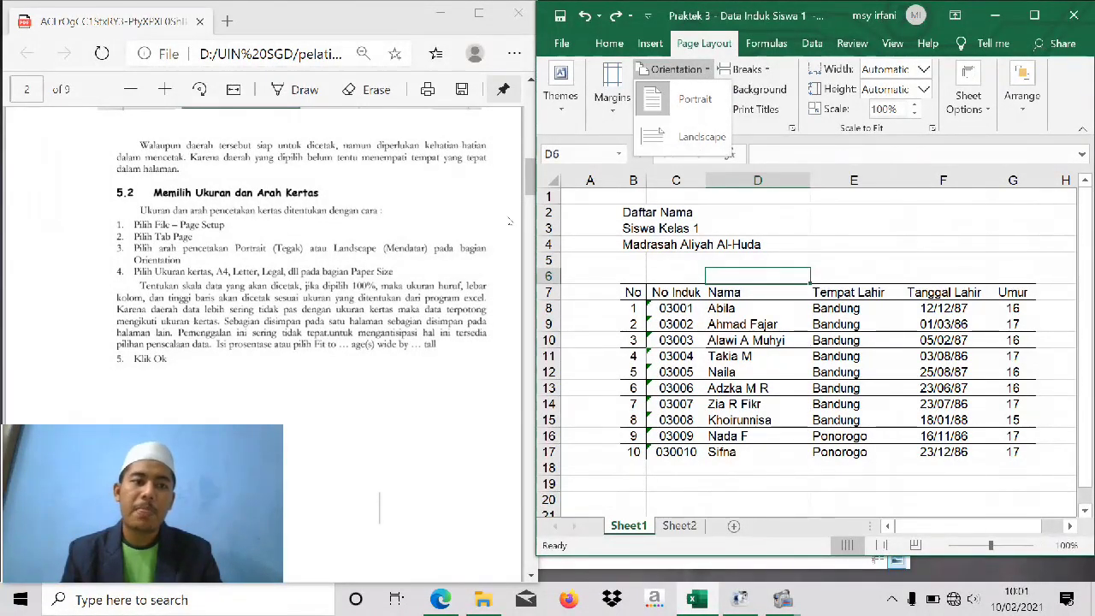
{"action": "left_click", "coordinate": [758, 255]}
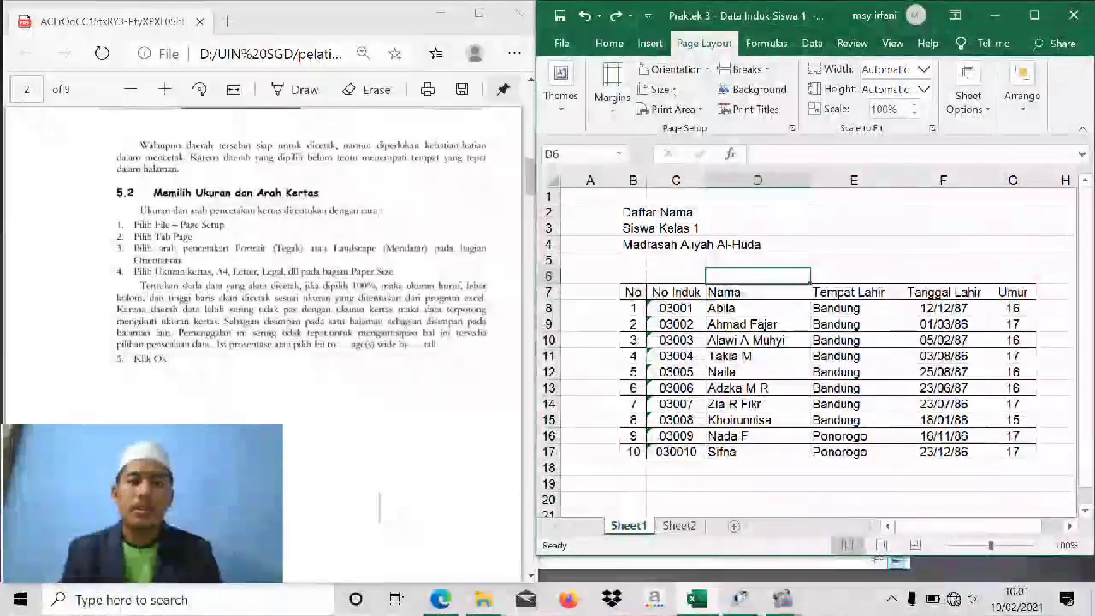
Set the page orientation to Landscape and the paper size to A4.
{"action": "left_click", "coordinate": [695, 75]}
{"action": "left_click", "coordinate": [676, 94]}
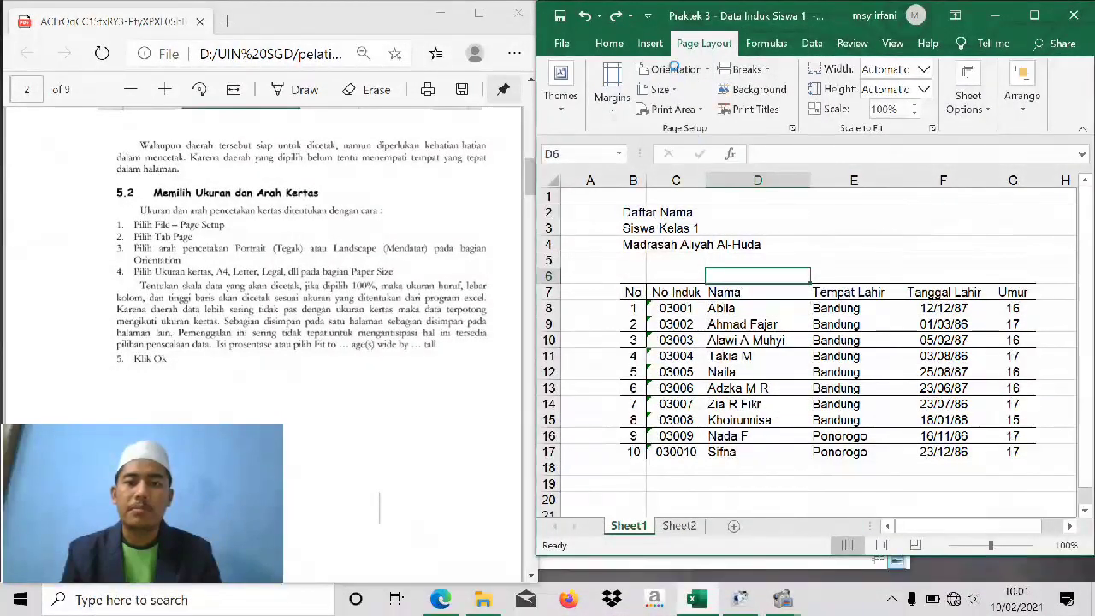
{"action": "left_click", "coordinate": [675, 90]}
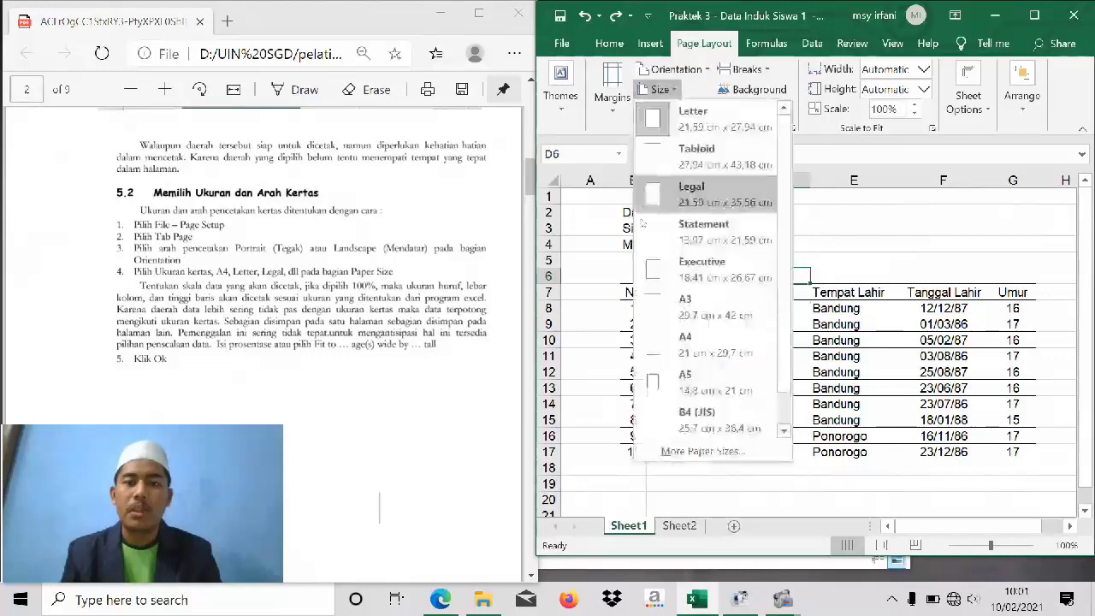
{"action": "left_click", "coordinate": [685, 349]}
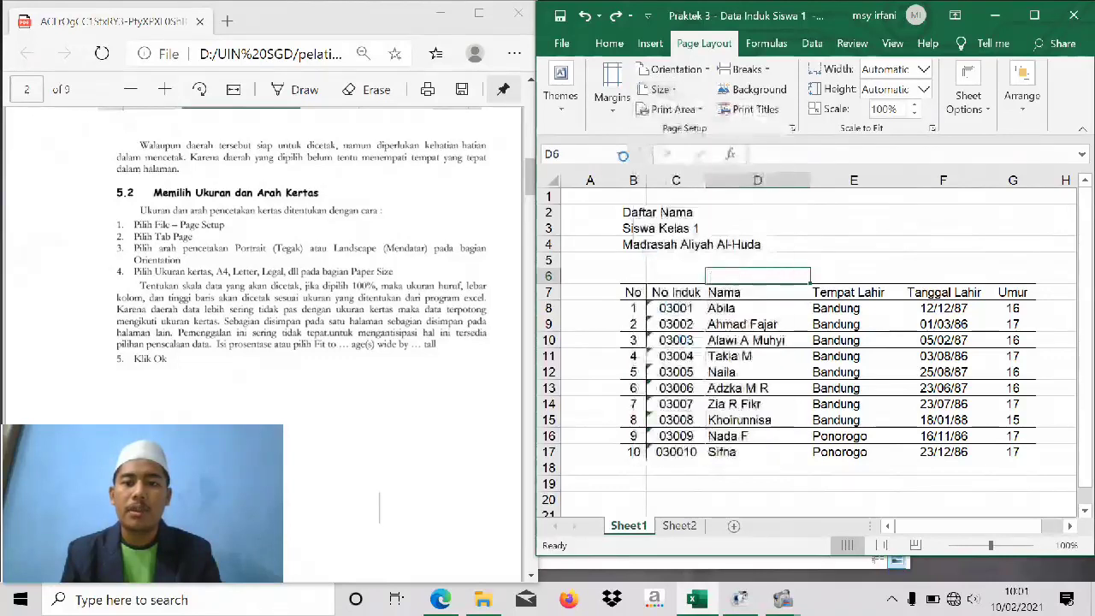
Open the print preview in a maximized window, set the print scope to Print Entire Workbook and return to the sheet.
{"action": "left_click", "coordinate": [564, 44]}
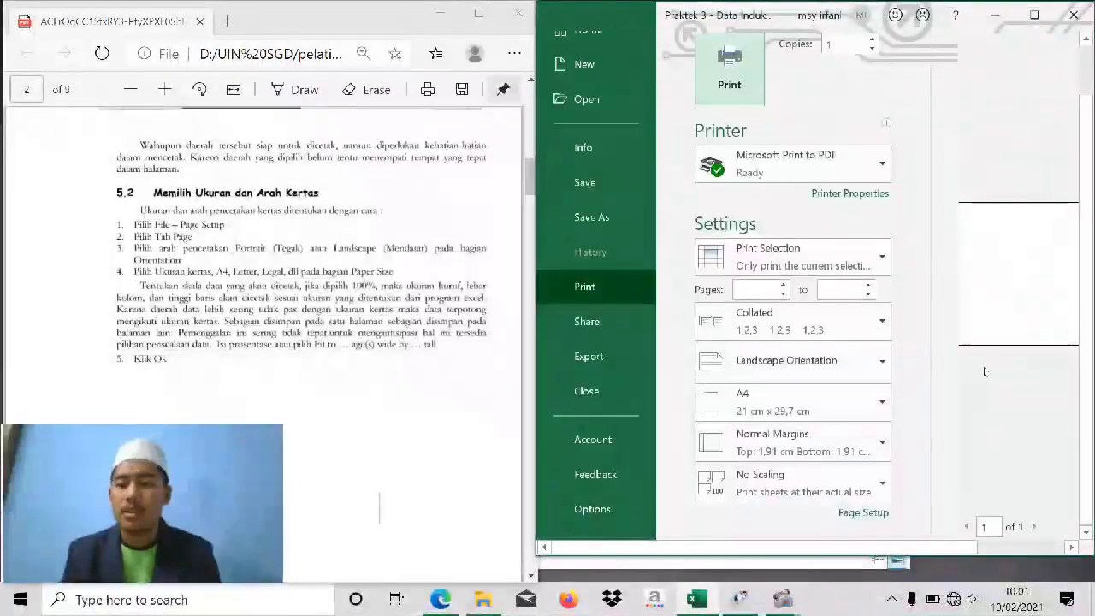
{"action": "left_click", "coordinate": [1034, 15]}
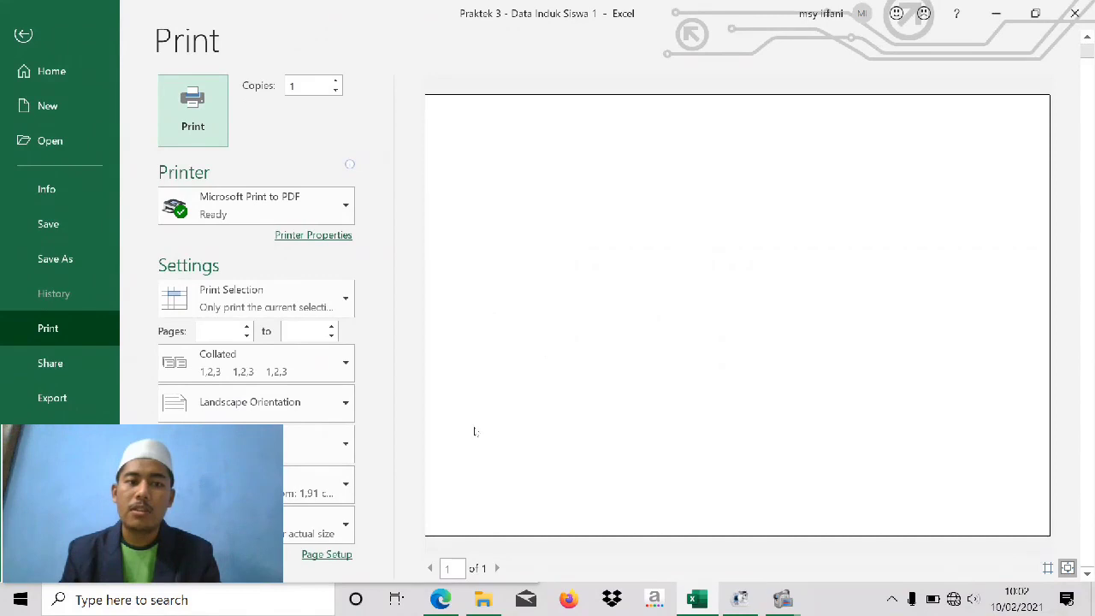
{"action": "left_click", "coordinate": [346, 307]}
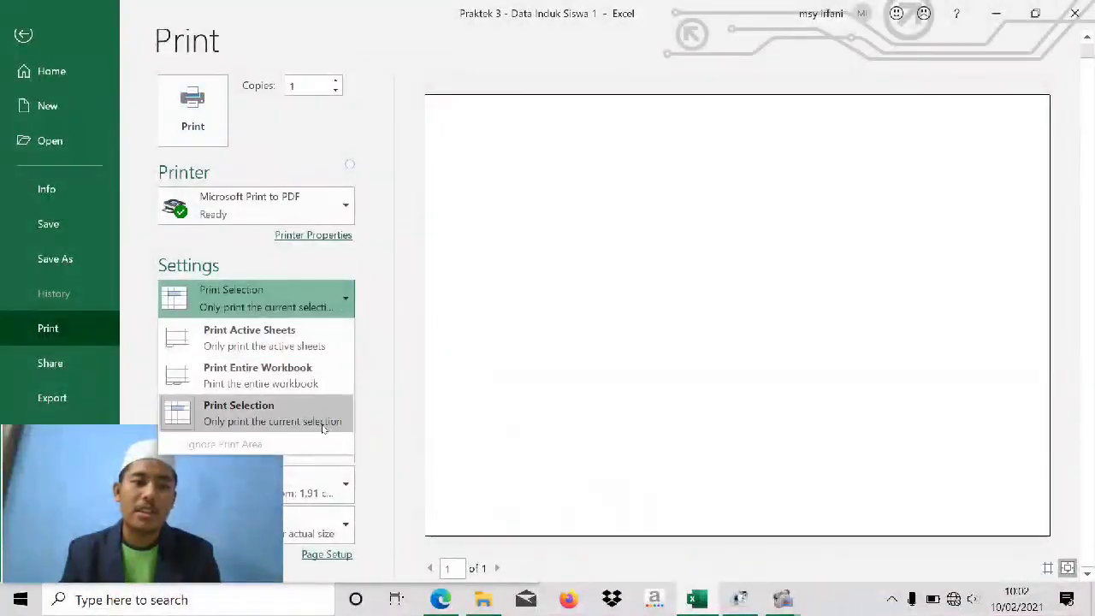
{"action": "left_click", "coordinate": [291, 338]}
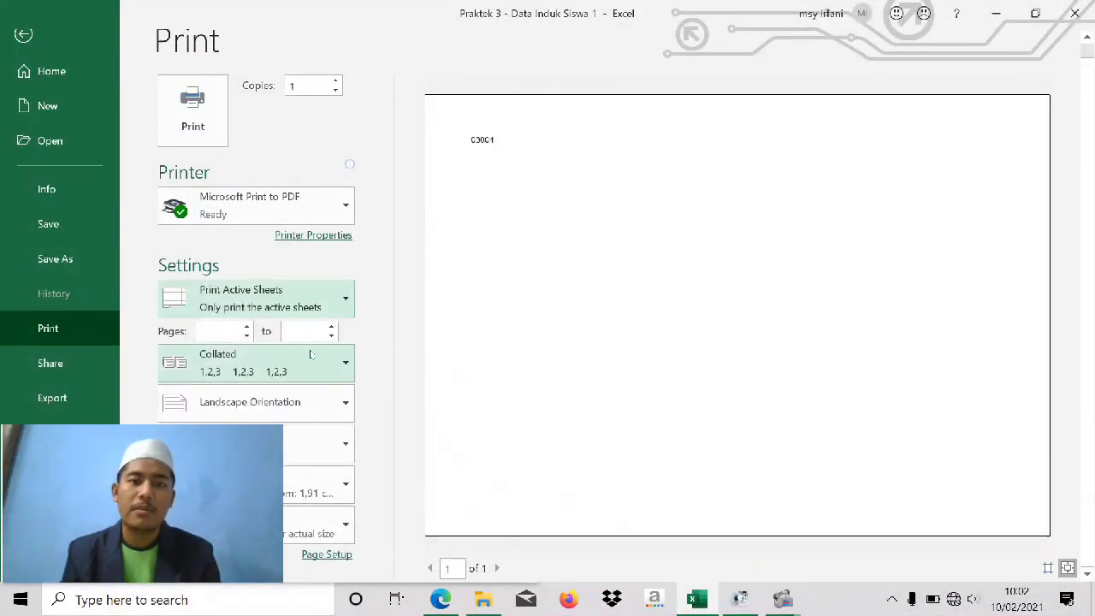
{"action": "left_click", "coordinate": [325, 298]}
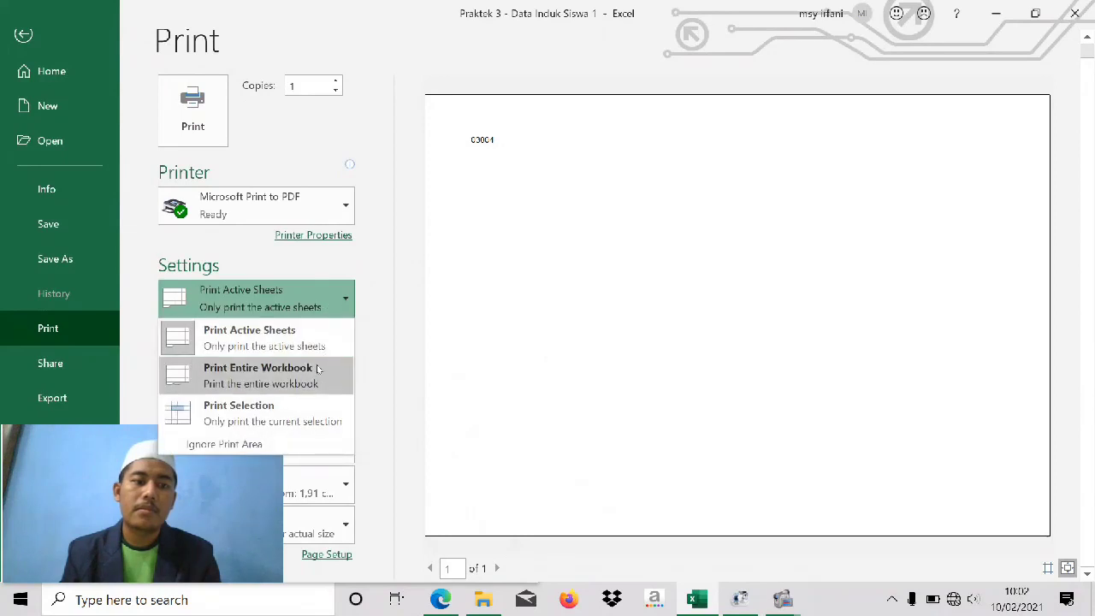
{"action": "left_click", "coordinate": [329, 333]}
{"action": "left_click", "coordinate": [331, 299]}
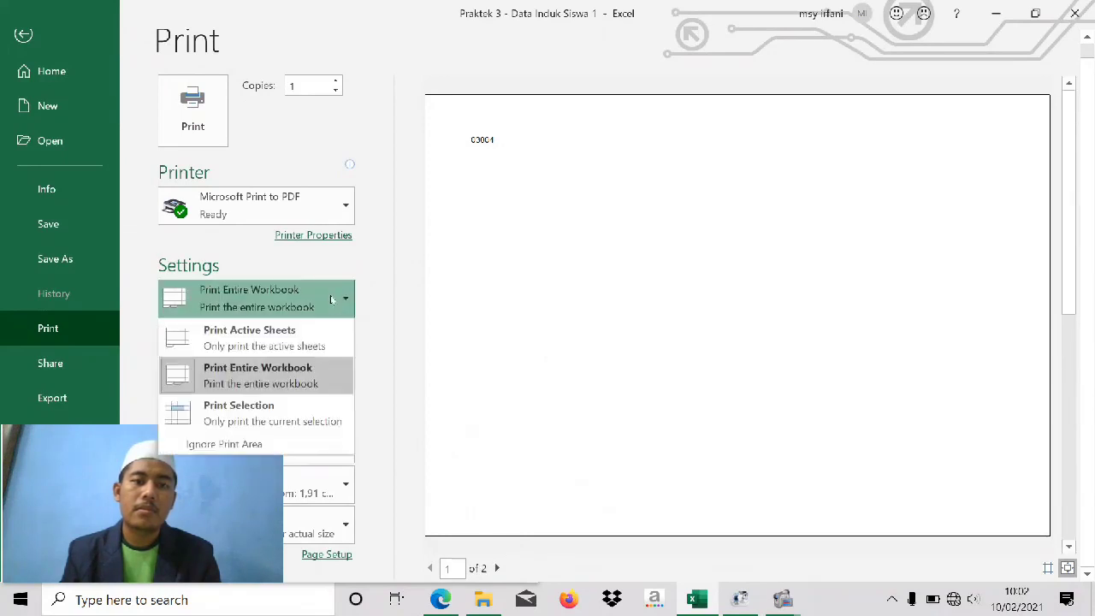
{"action": "left_click", "coordinate": [334, 298]}
{"action": "left_click", "coordinate": [26, 36]}
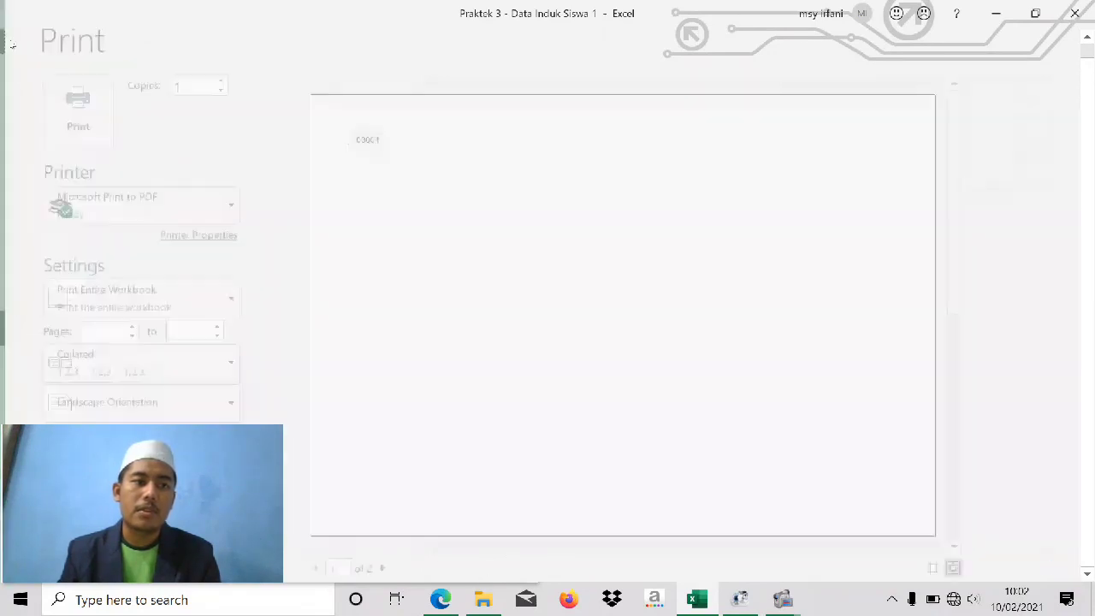
Set range B2:G17 as the print area again and check the list in the print preview.
{"action": "left_click_drag", "start_coordinate": [94, 209], "coordinate": [476, 450]}
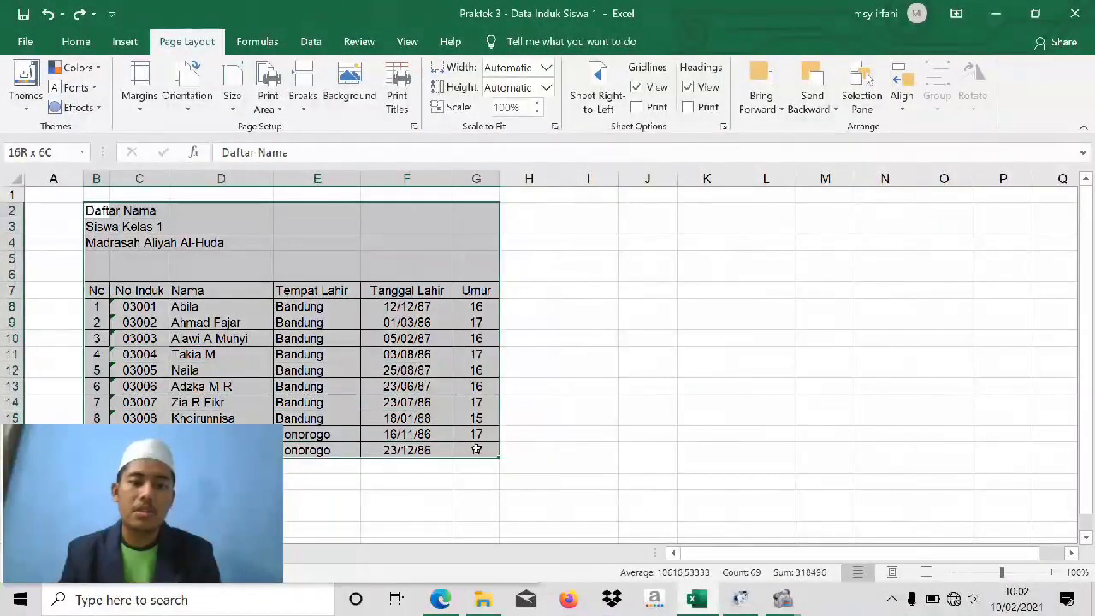
{"action": "left_click", "coordinate": [268, 96]}
{"action": "left_click", "coordinate": [289, 130]}
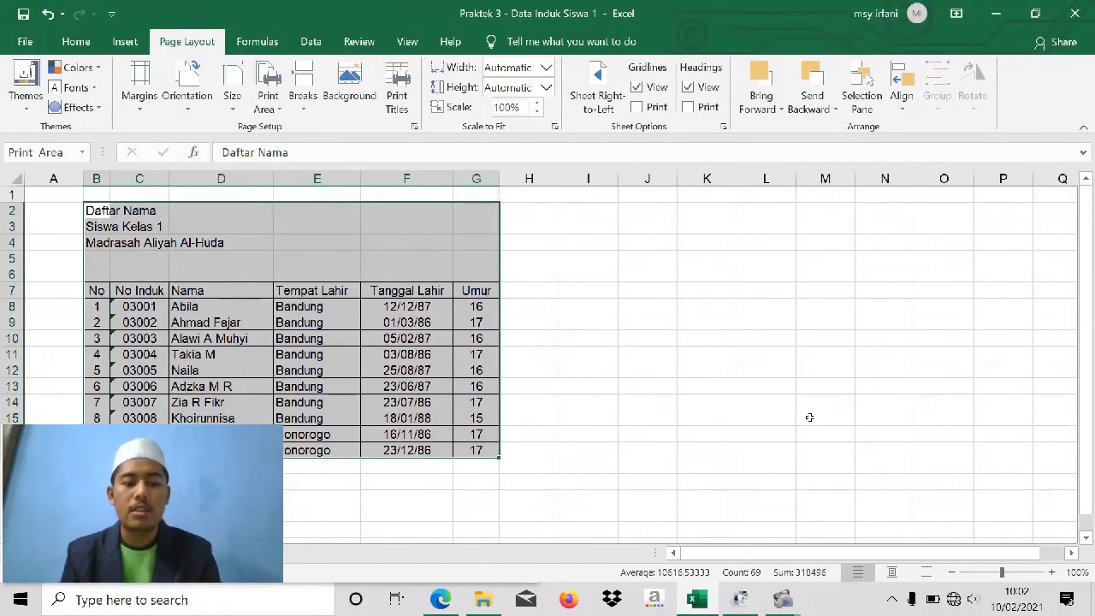
{"action": "key", "text": "ctrl+p"}
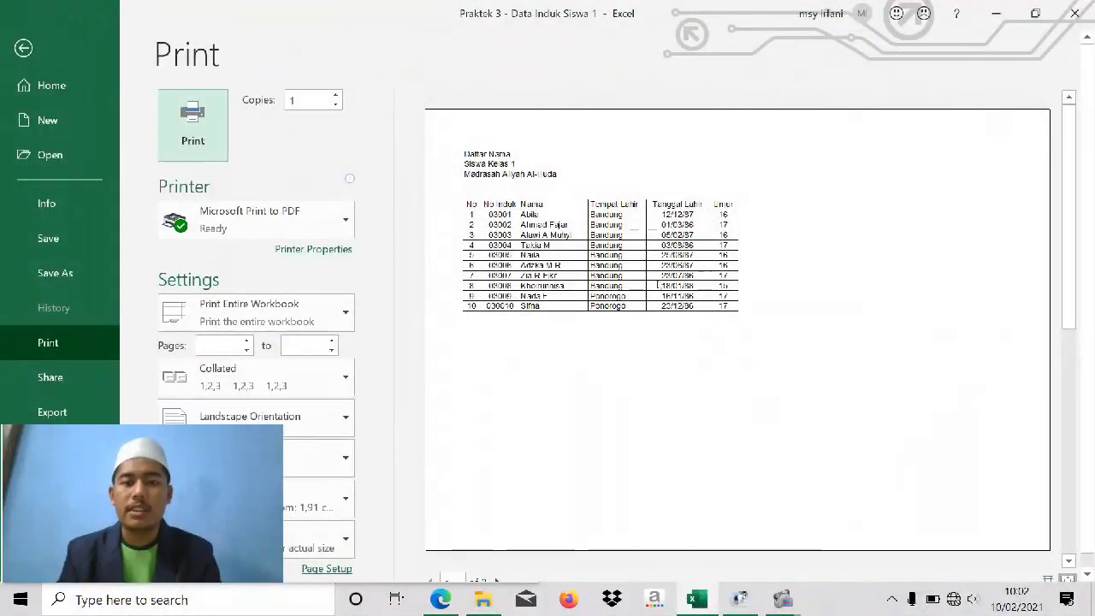
{"action": "left_click", "coordinate": [23, 48]}
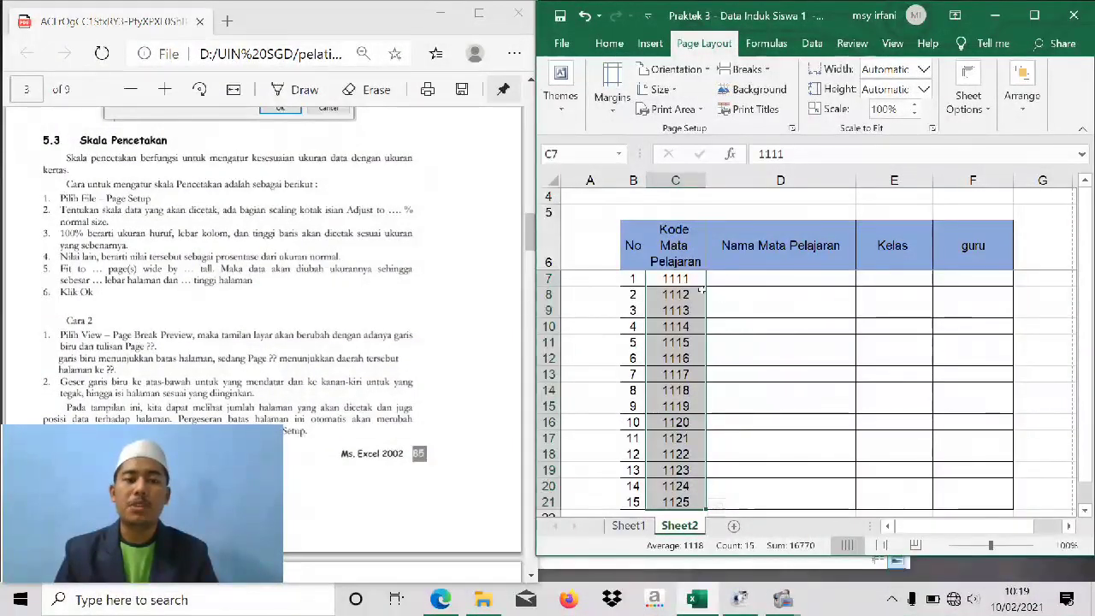
Open the recent workbook Praktek 4 (data lama), enter its file password and dock its window beside the PDF handout.
{"action": "left_click", "coordinate": [563, 43]}
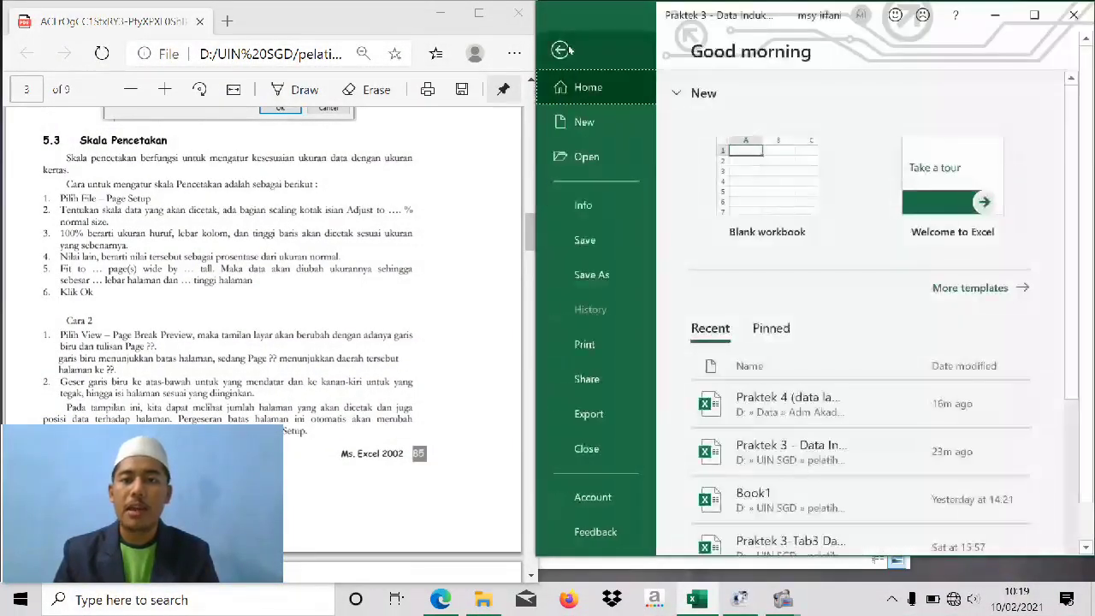
{"action": "left_click", "coordinate": [772, 406]}
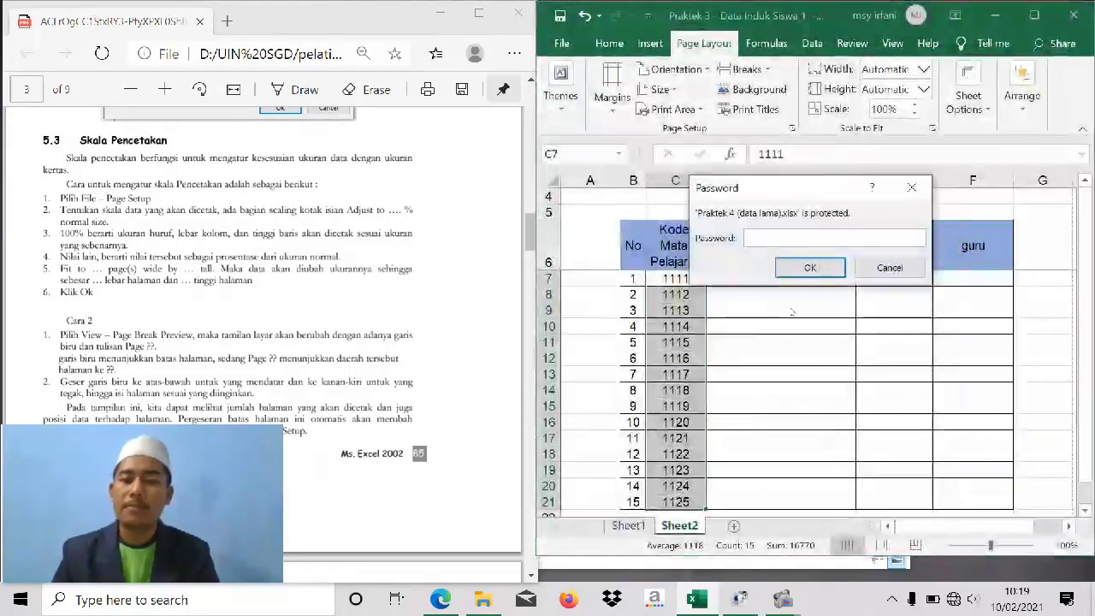
{"action": "type", "text": "••••••"}
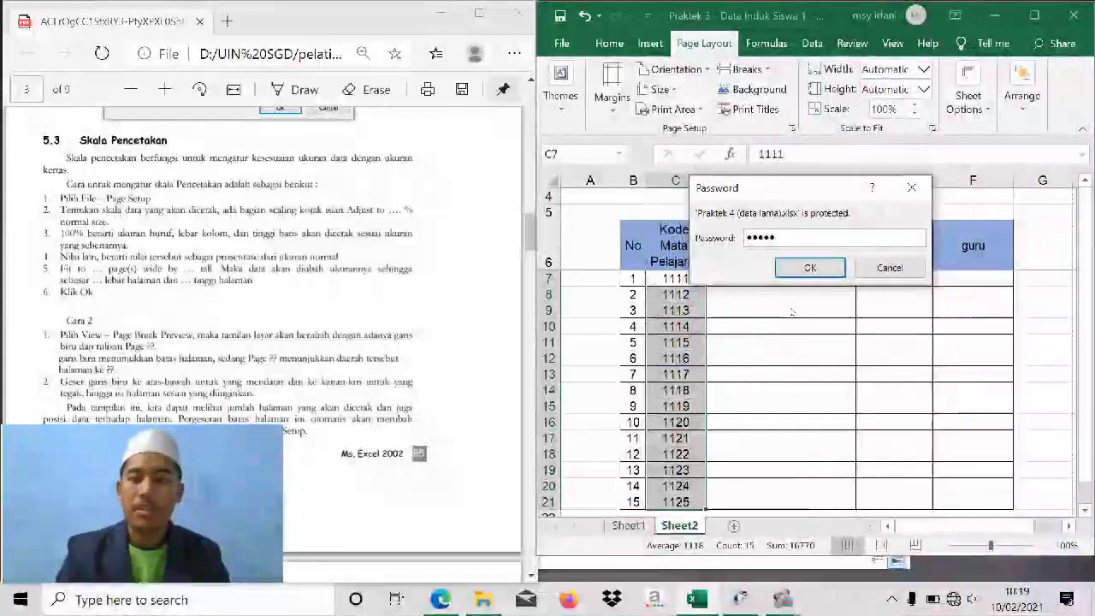
{"action": "key", "text": "Return"}
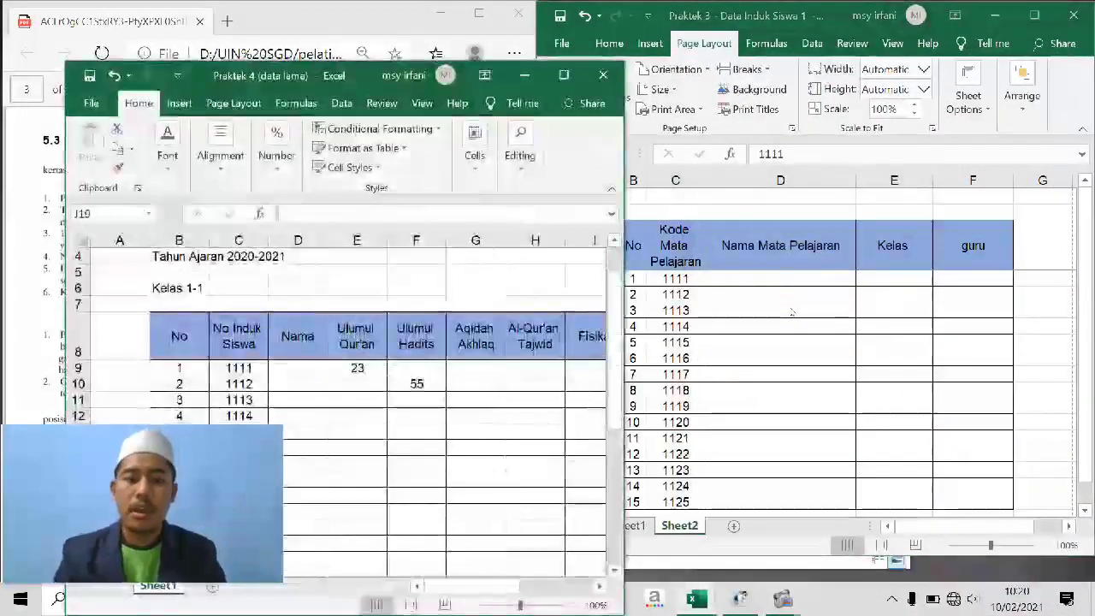
{"action": "left_click_drag", "start_coordinate": [371, 80], "coordinate": [1093, 30]}
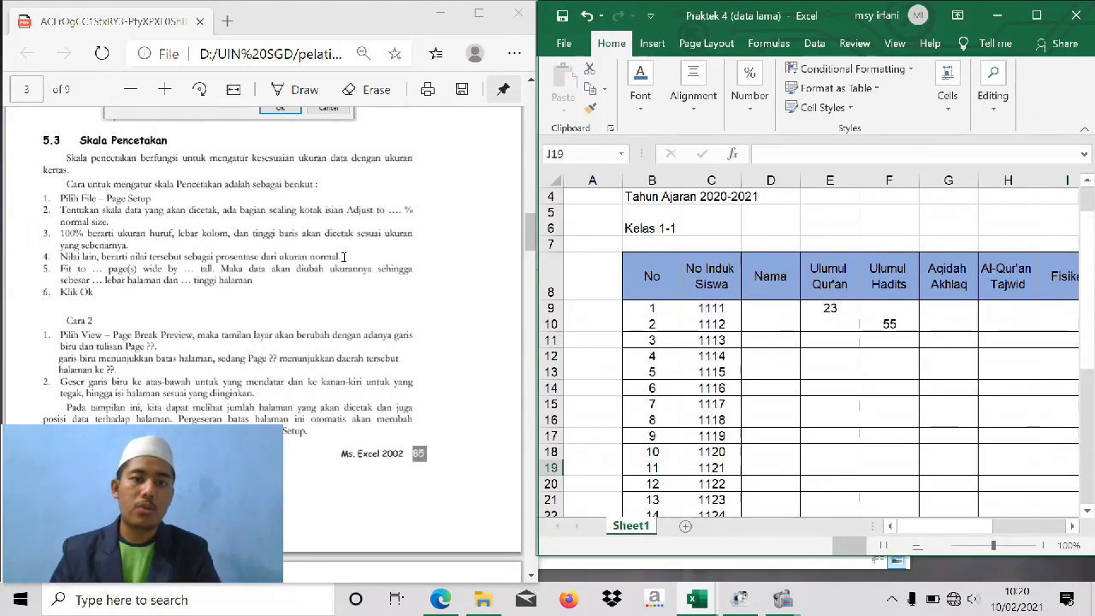
Set the whole grade list, from the Daftar Nilai title in B1 to N40, as the print area.
{"action": "left_click", "coordinate": [707, 42]}
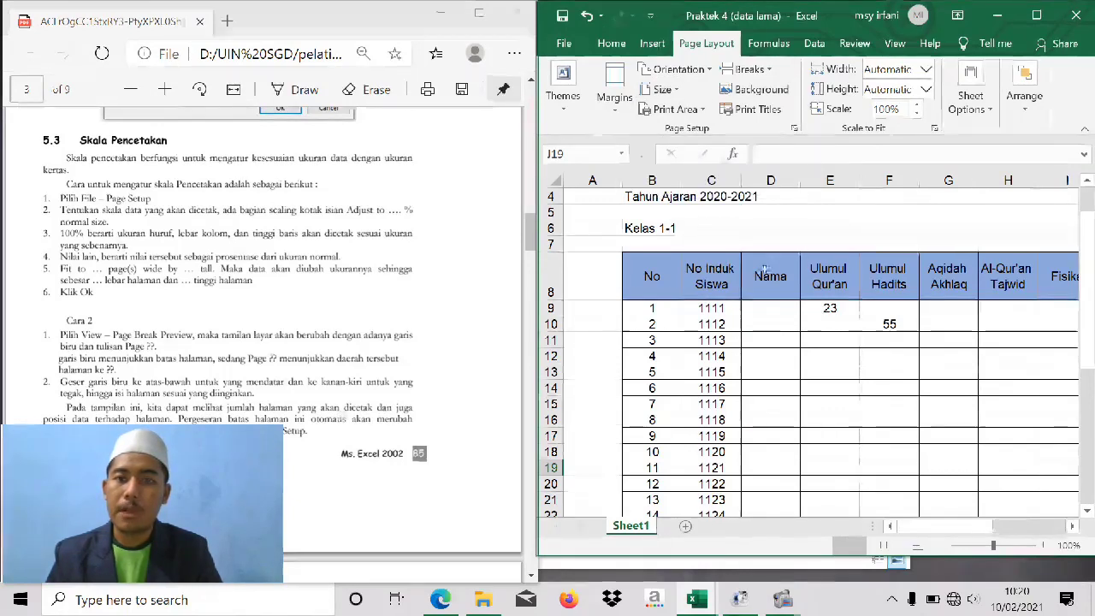
{"action": "scroll", "coordinate": [820, 238], "scroll_direction": "down", "scroll_amount": 2}
{"action": "scroll", "coordinate": [816, 282], "scroll_direction": "up", "scroll_amount": 3}
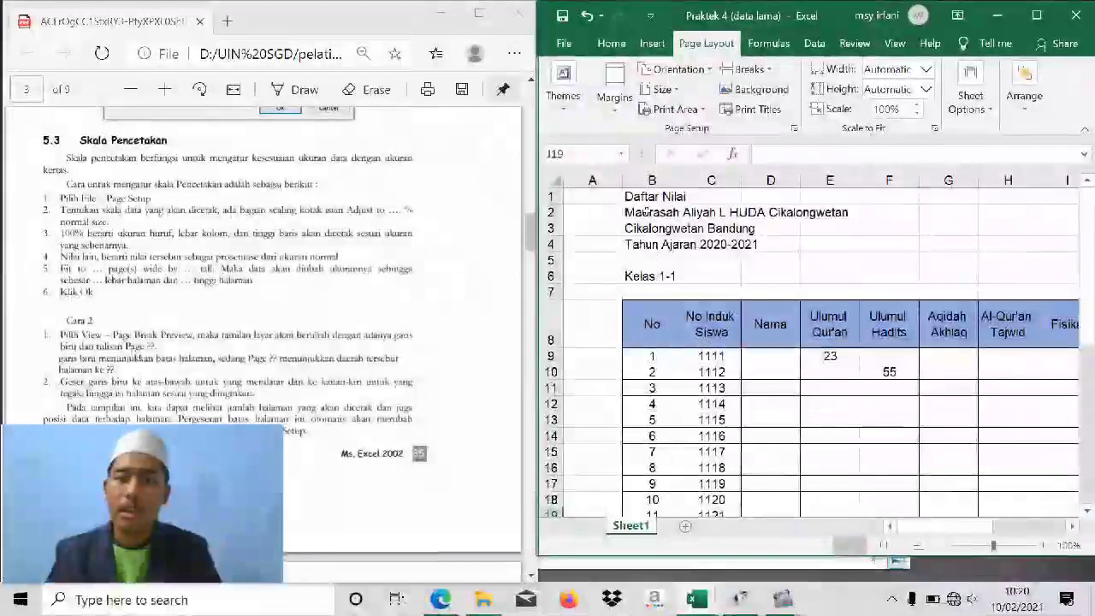
{"action": "left_click", "coordinate": [666, 197]}
{"action": "left_click_drag", "start_coordinate": [684, 197], "coordinate": [946, 414]}
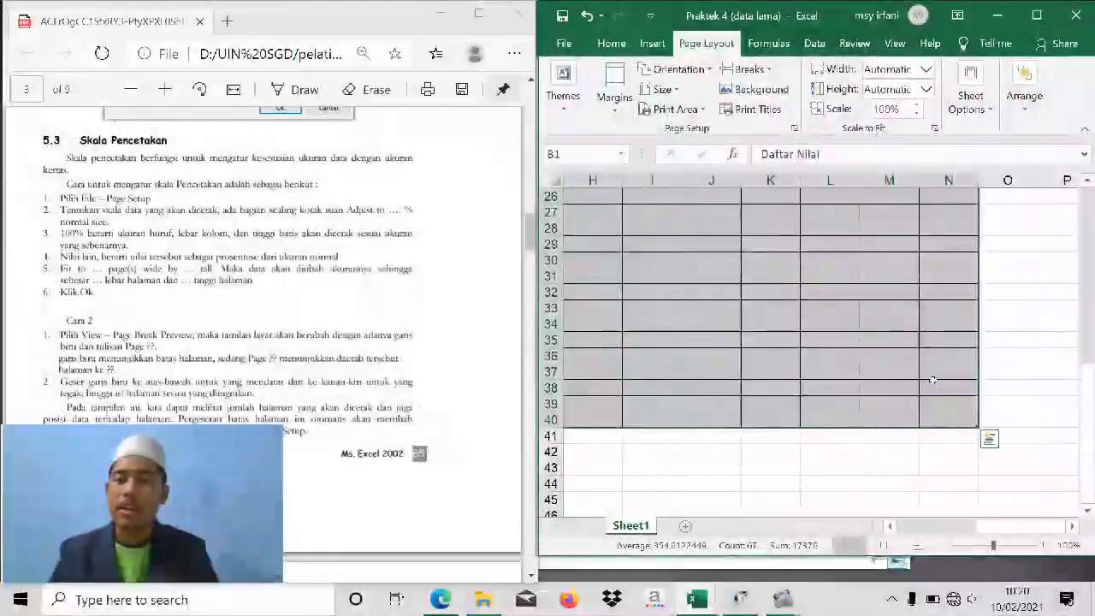
{"action": "left_click", "coordinate": [675, 108]}
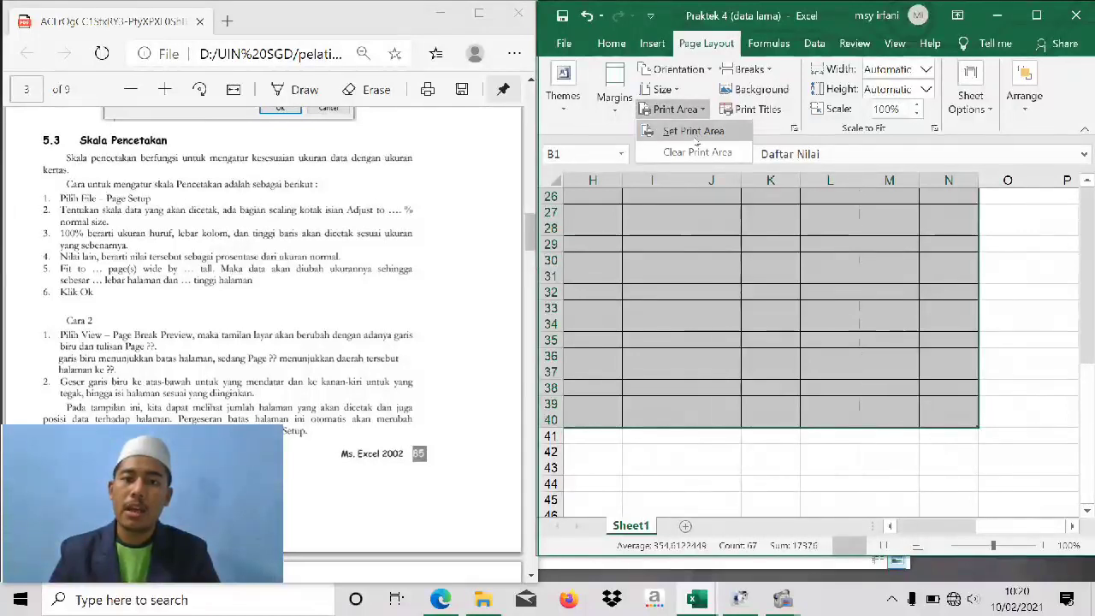
{"action": "left_click", "coordinate": [693, 132]}
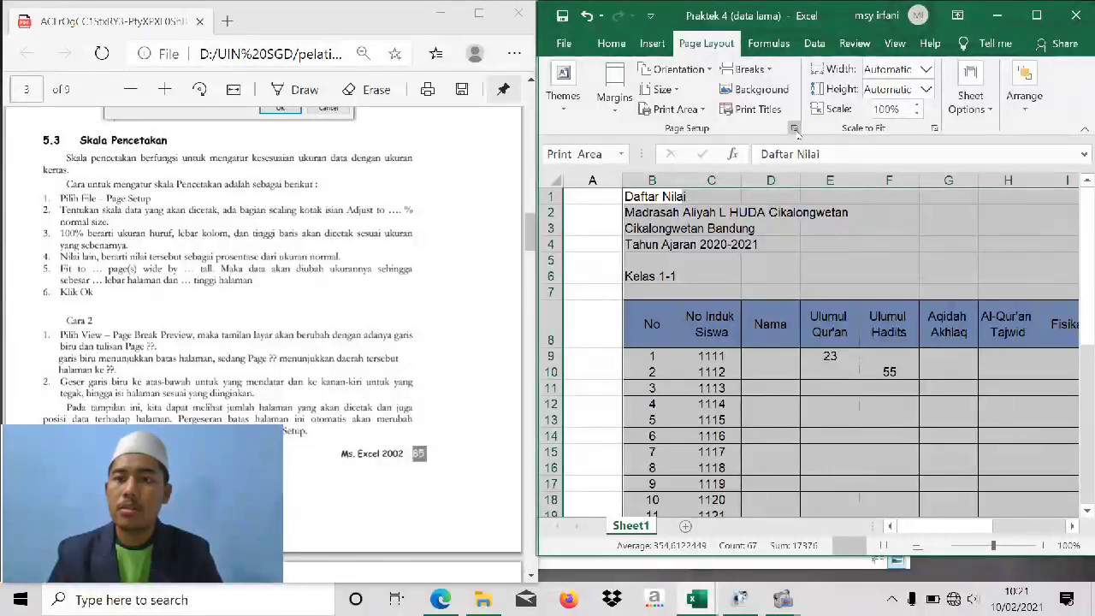
Maximize the workbook window and reduce the sheet's print scale to 70%.
{"action": "left_click", "coordinate": [1037, 15]}
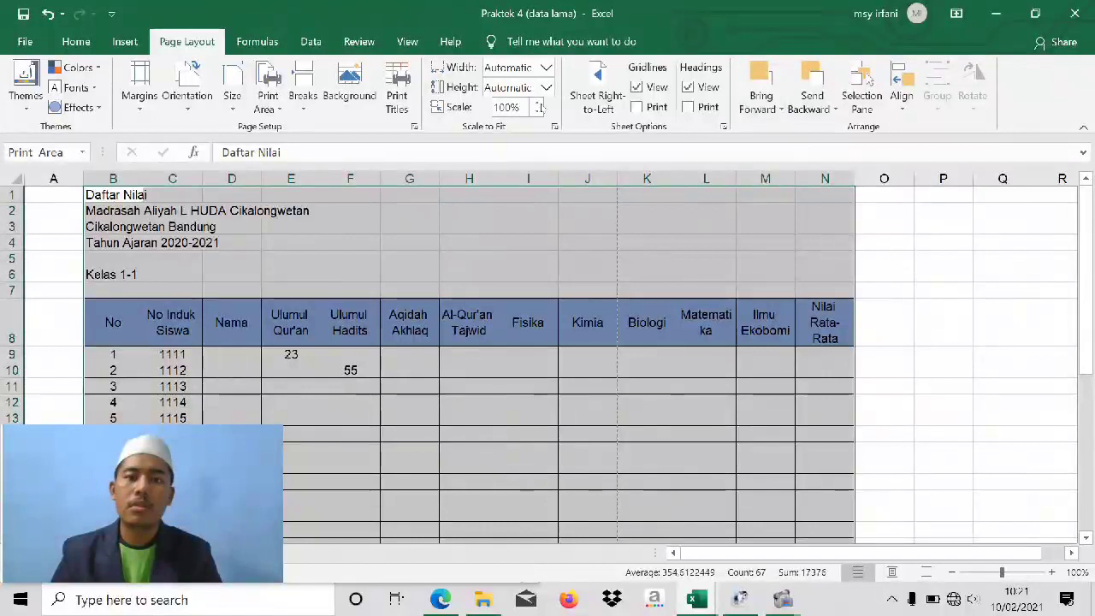
{"action": "left_click", "coordinate": [539, 113]}
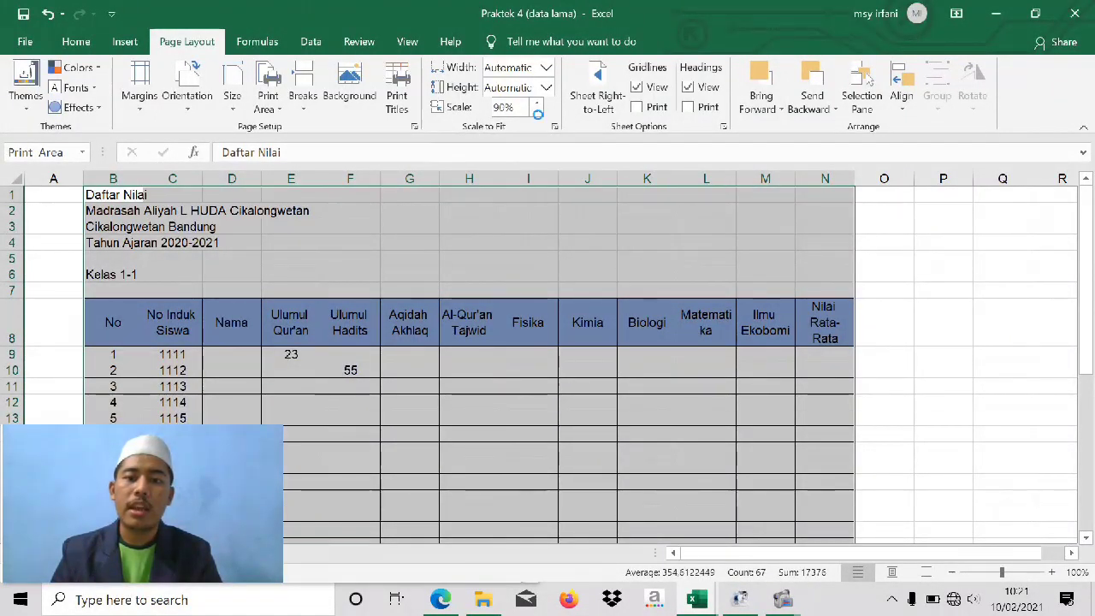
{"action": "left_click", "coordinate": [540, 118]}
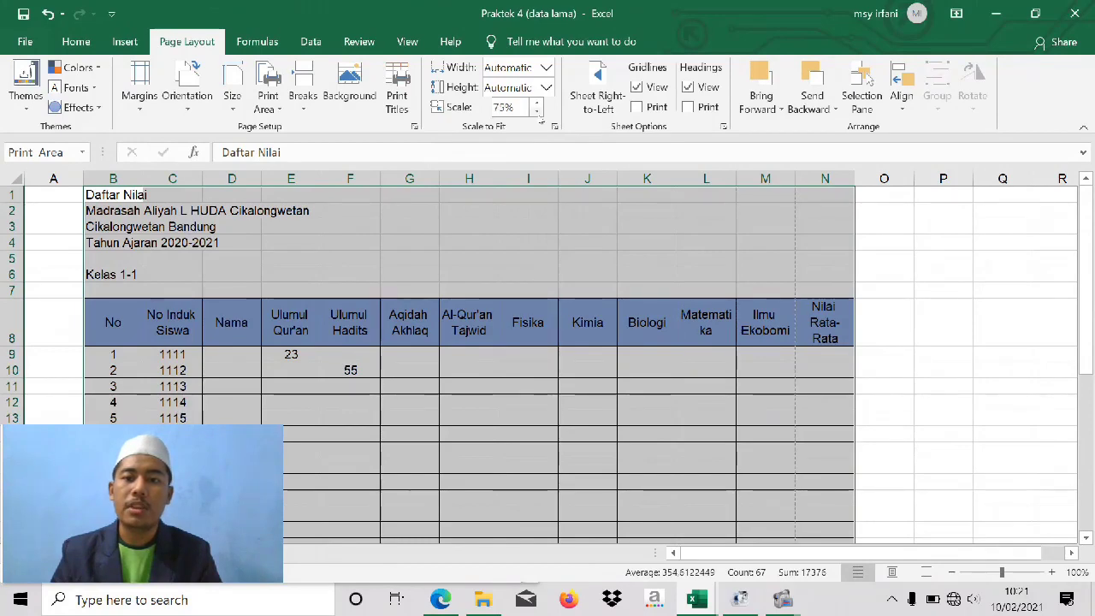
{"action": "left_click", "coordinate": [540, 118]}
{"action": "left_click", "coordinate": [540, 118]}
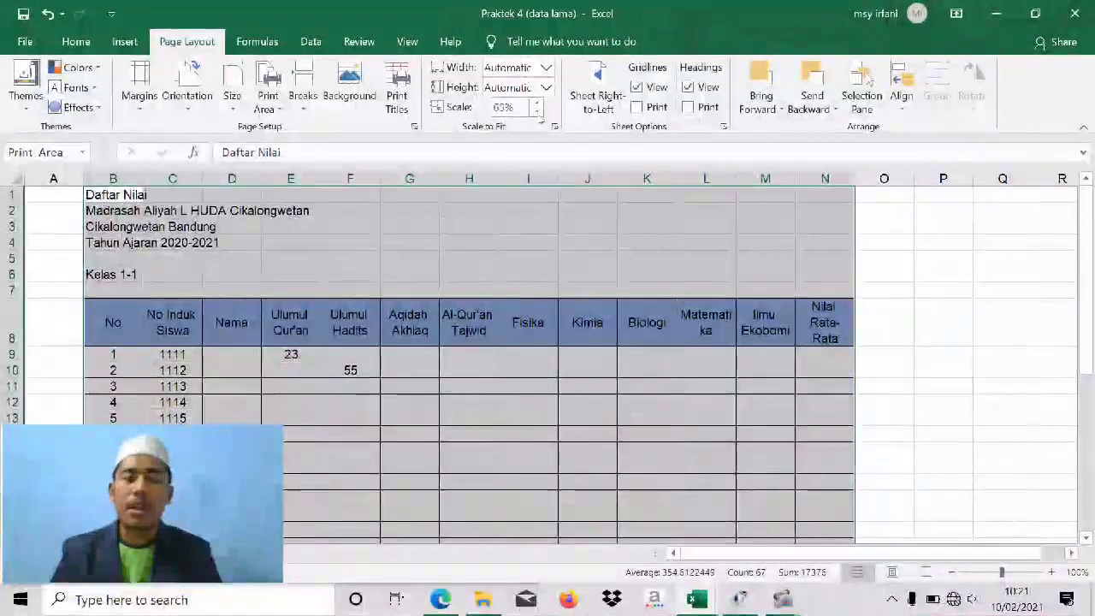
{"action": "left_click", "coordinate": [539, 102]}
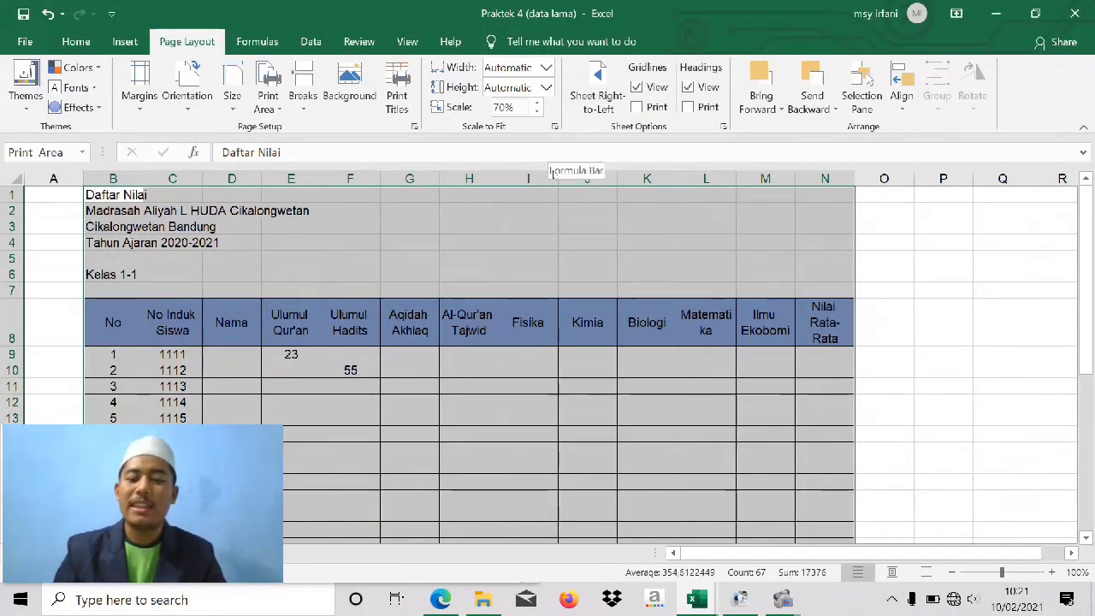
Check the scaled grade list in the print preview from the title to the last row, and return to the sheet.
{"action": "key", "text": "ctrl+p"}
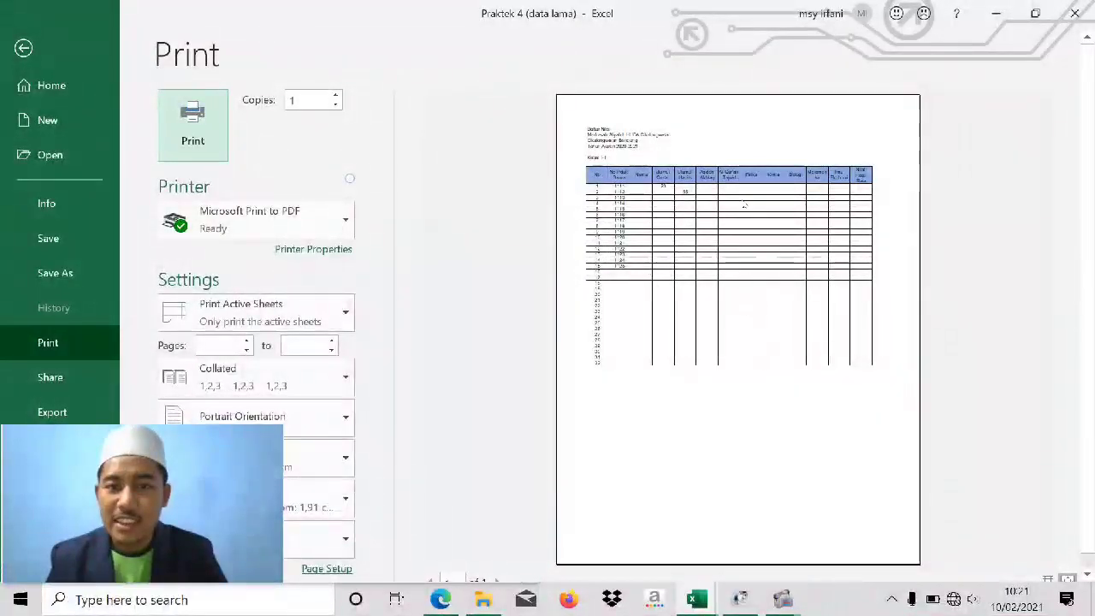
{"action": "left_click", "coordinate": [779, 413]}
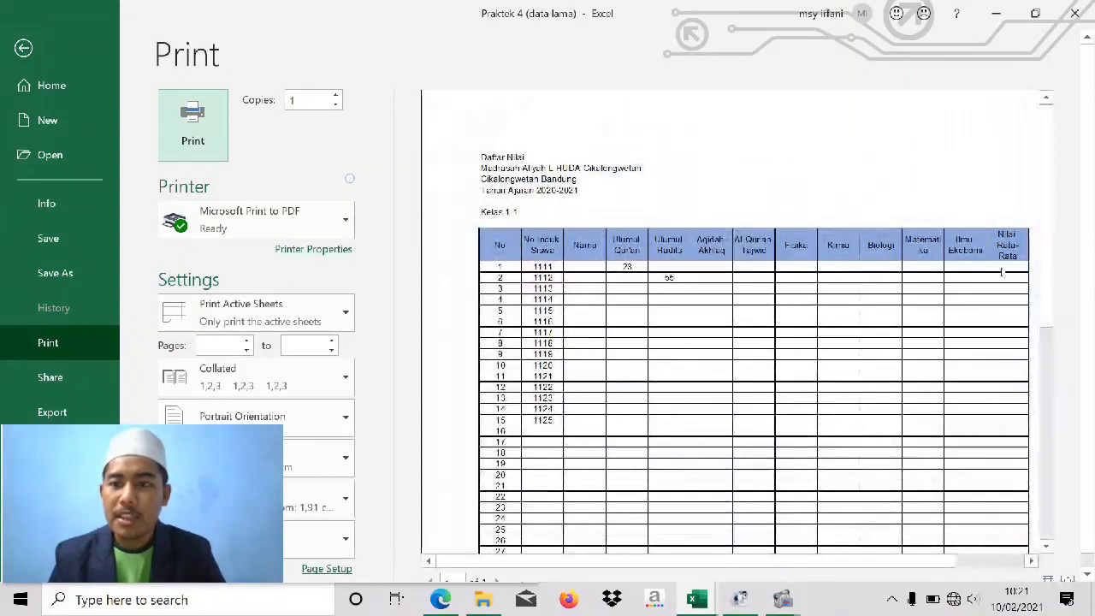
{"action": "scroll", "coordinate": [522, 299], "scroll_direction": "down", "scroll_amount": 5}
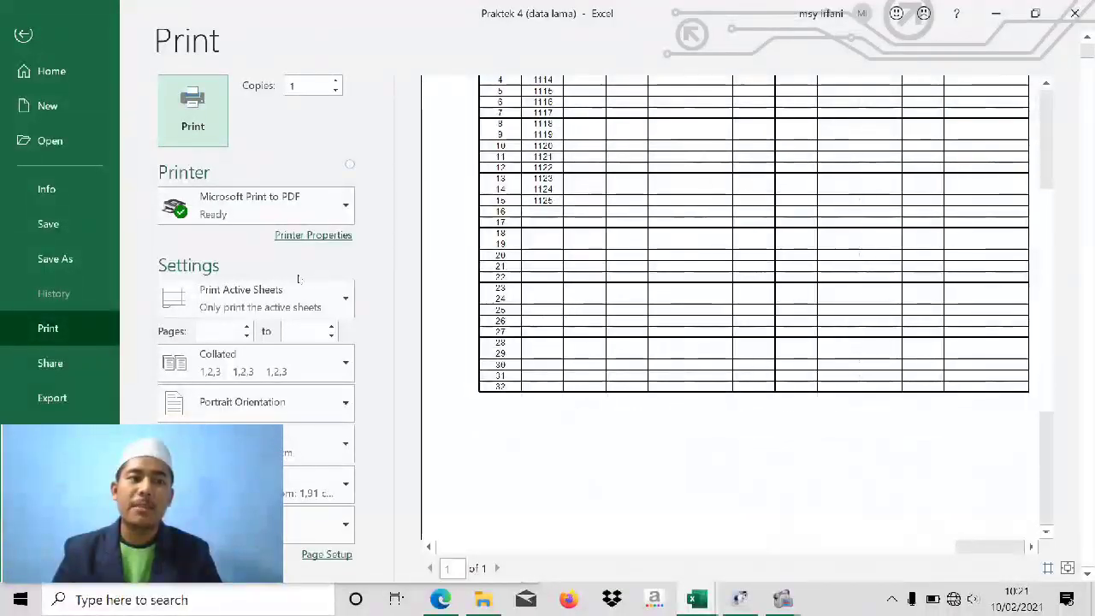
{"action": "left_click", "coordinate": [41, 38]}
Set the print scale back to 100%, leaving the page height on Automatic.
{"action": "left_click", "coordinate": [503, 107]}
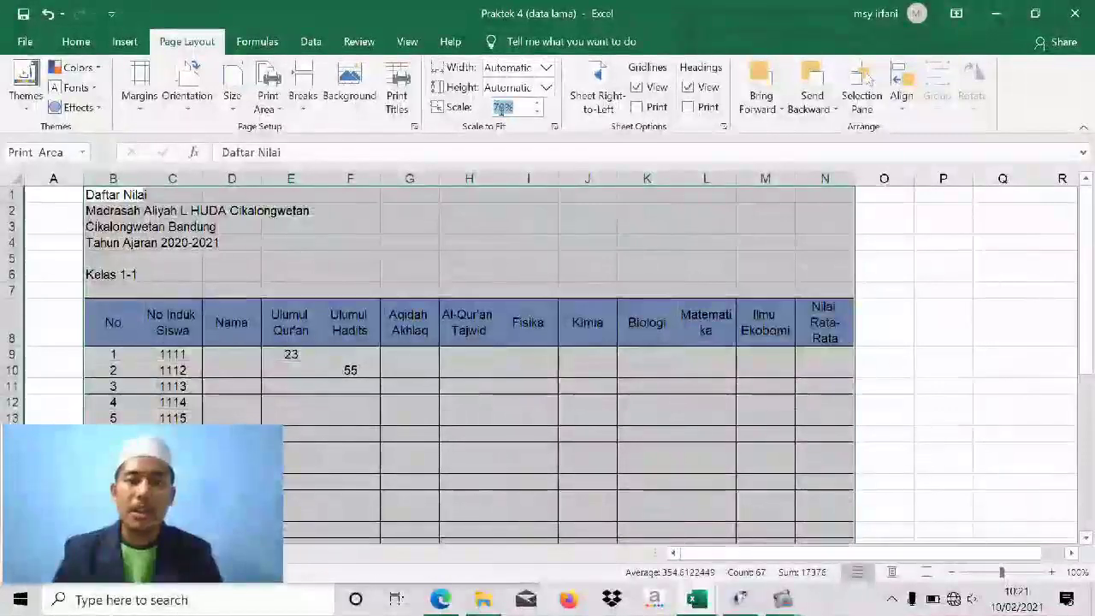
{"action": "left_click", "coordinate": [546, 87]}
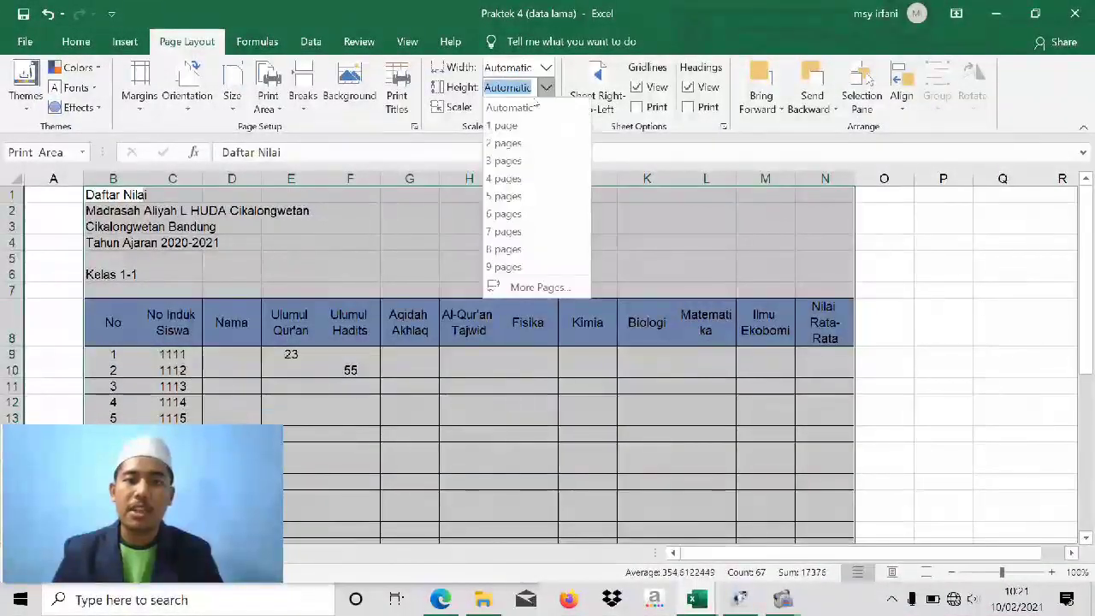
{"action": "left_click", "coordinate": [624, 274]}
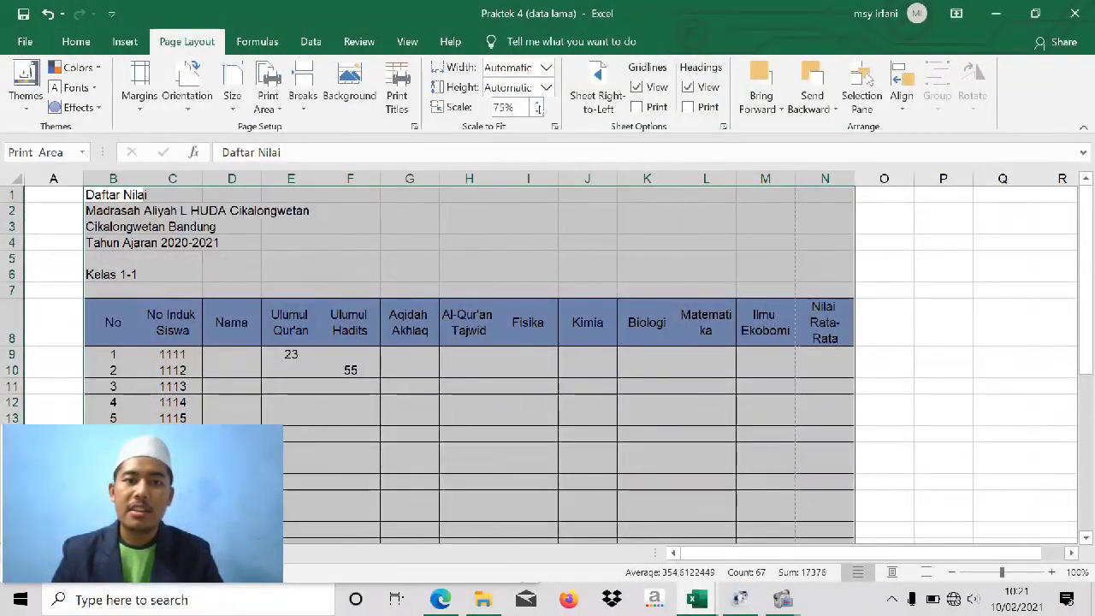
{"action": "left_click", "coordinate": [539, 102]}
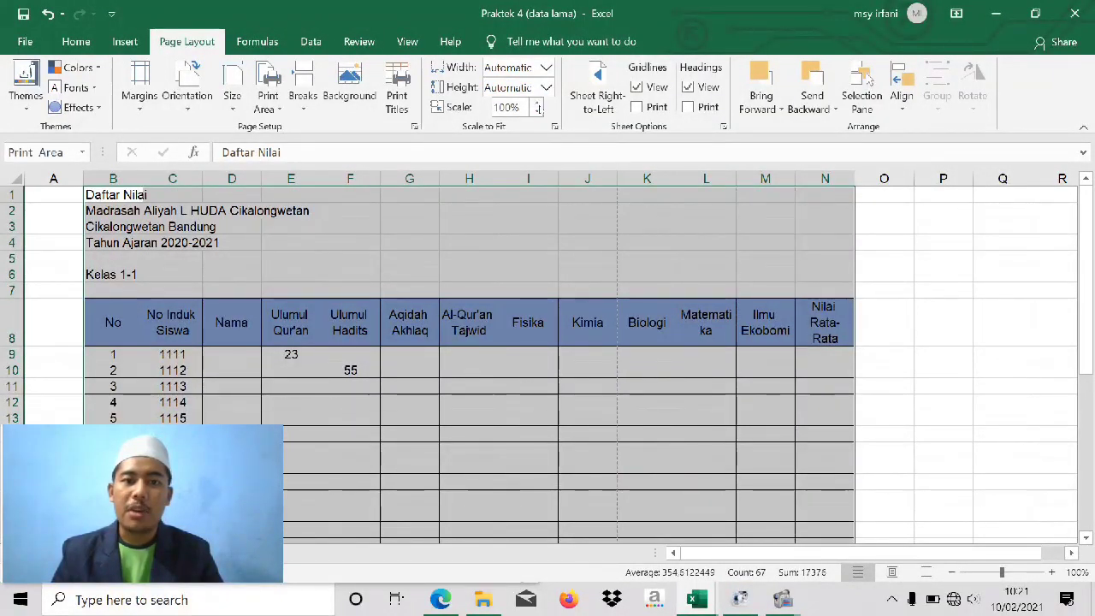
Check both pages of the full-size grade list in the print preview and return to the sheet.
{"action": "key", "text": "ctrl+p"}
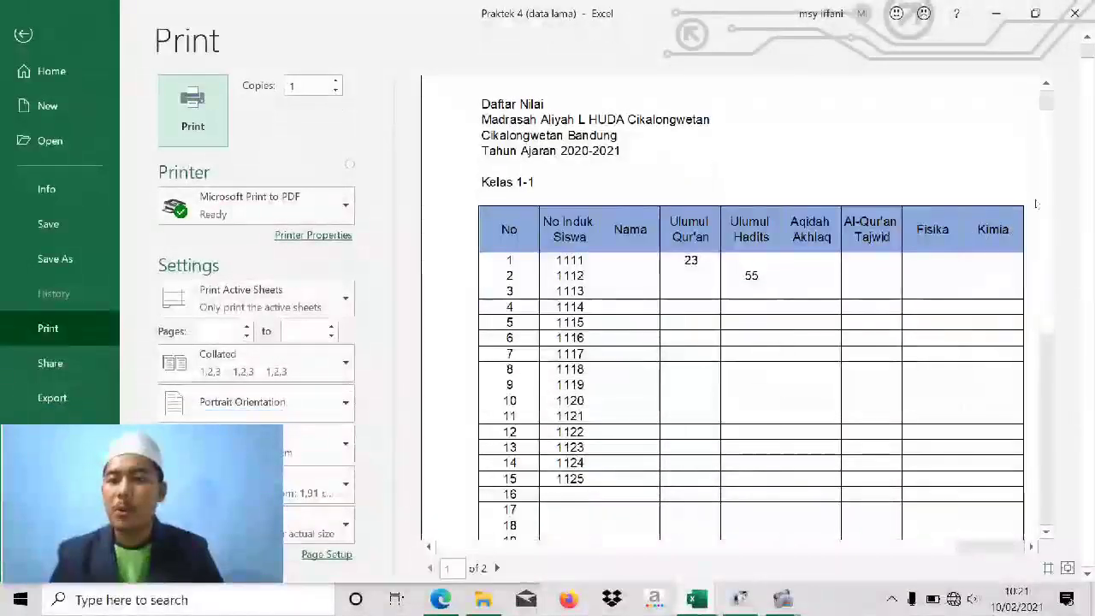
{"action": "left_click", "coordinate": [779, 344]}
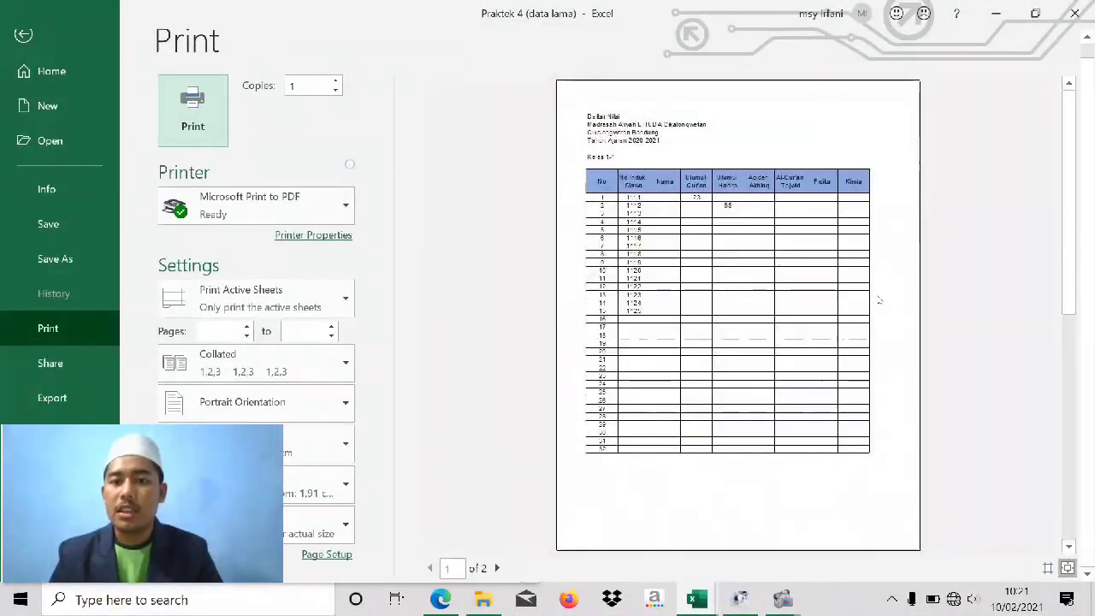
{"action": "left_click", "coordinate": [500, 570]}
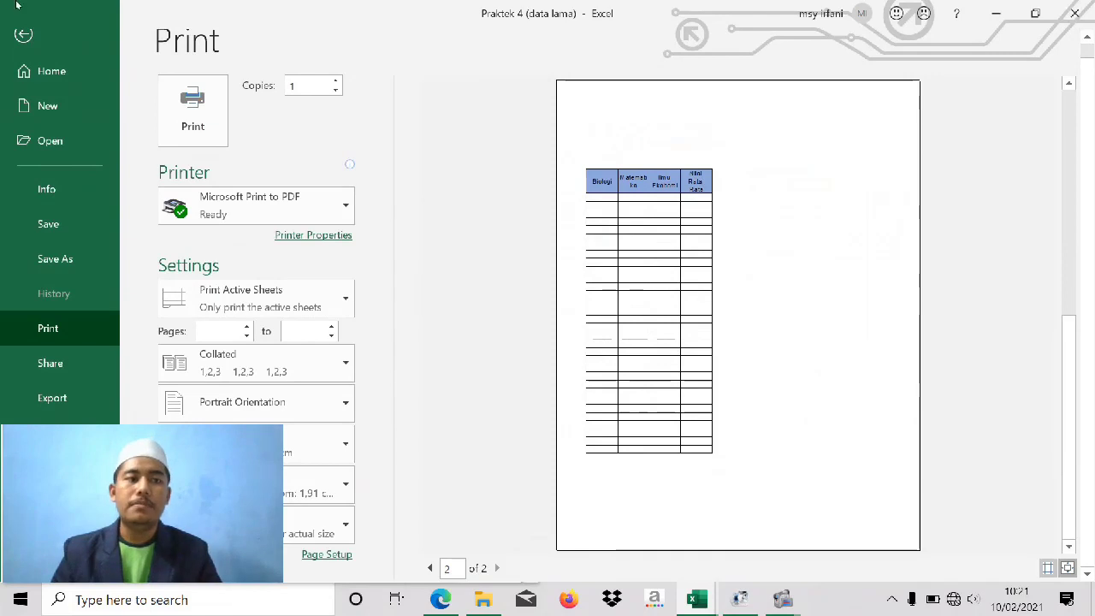
{"action": "left_click", "coordinate": [23, 34]}
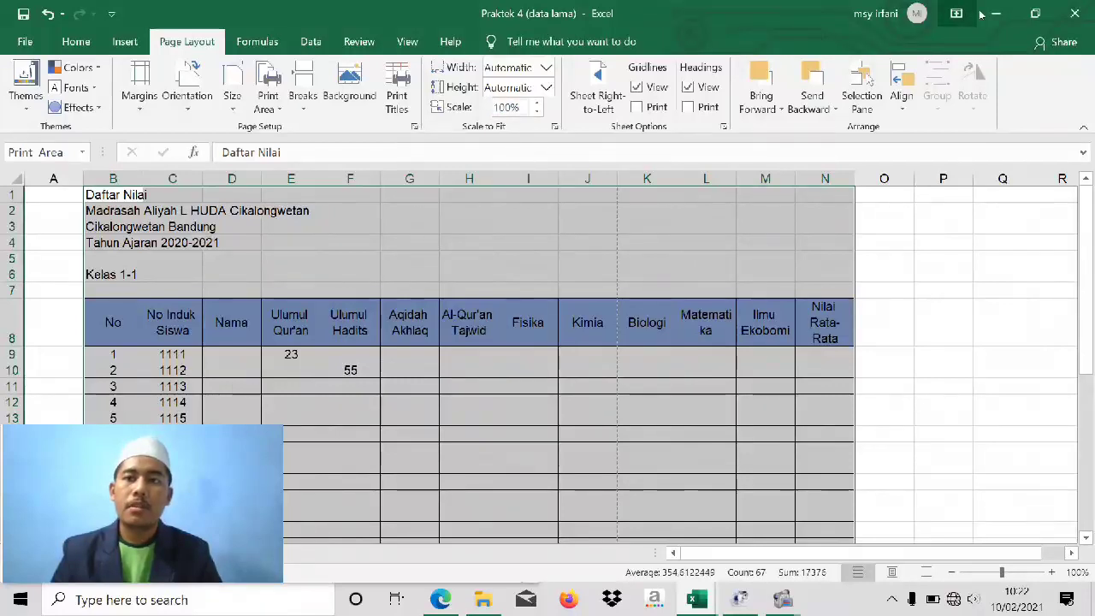
Consult the handout's Cara 2 instructions, switch the grade list to Page Break Preview and look over its page divisions.
{"action": "left_click", "coordinate": [1035, 13]}
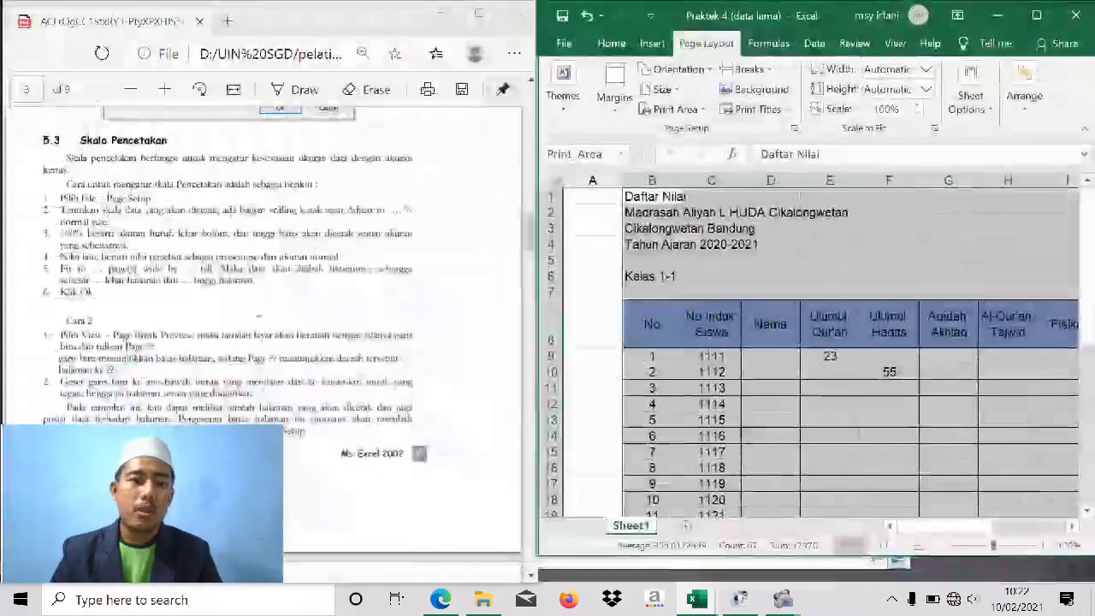
{"action": "scroll", "coordinate": [268, 247], "scroll_direction": "down", "scroll_amount": 1}
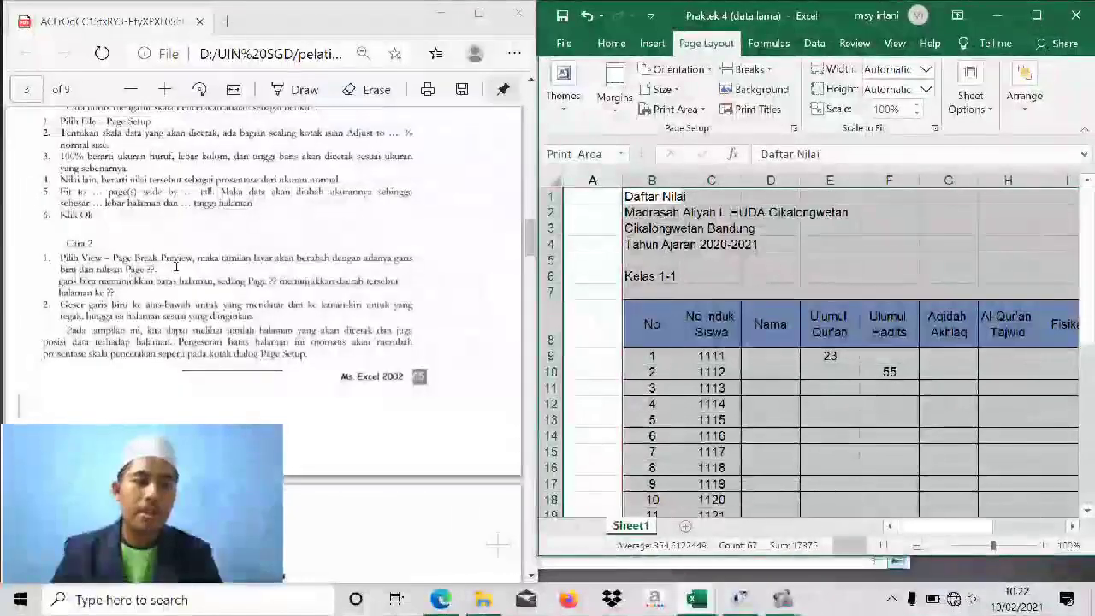
{"action": "left_click", "coordinate": [895, 43]}
{"action": "key", "text": "super+Up"}
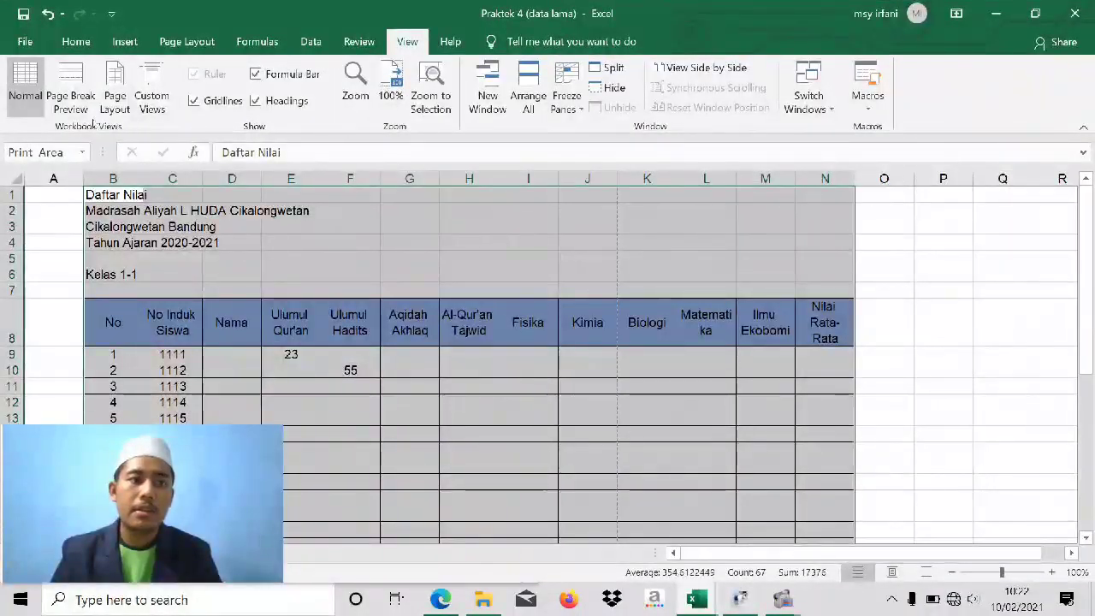
{"action": "left_click", "coordinate": [71, 92]}
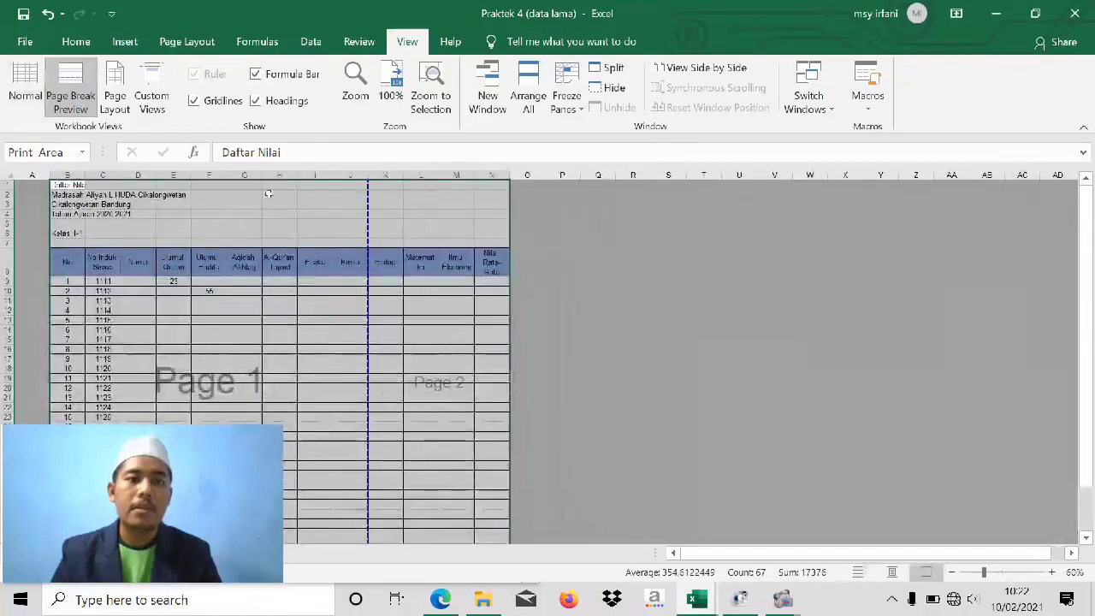
{"action": "scroll", "coordinate": [407, 329], "scroll_direction": "down", "scroll_amount": 7}
{"action": "scroll", "coordinate": [403, 339], "scroll_direction": "up", "scroll_amount": 7}
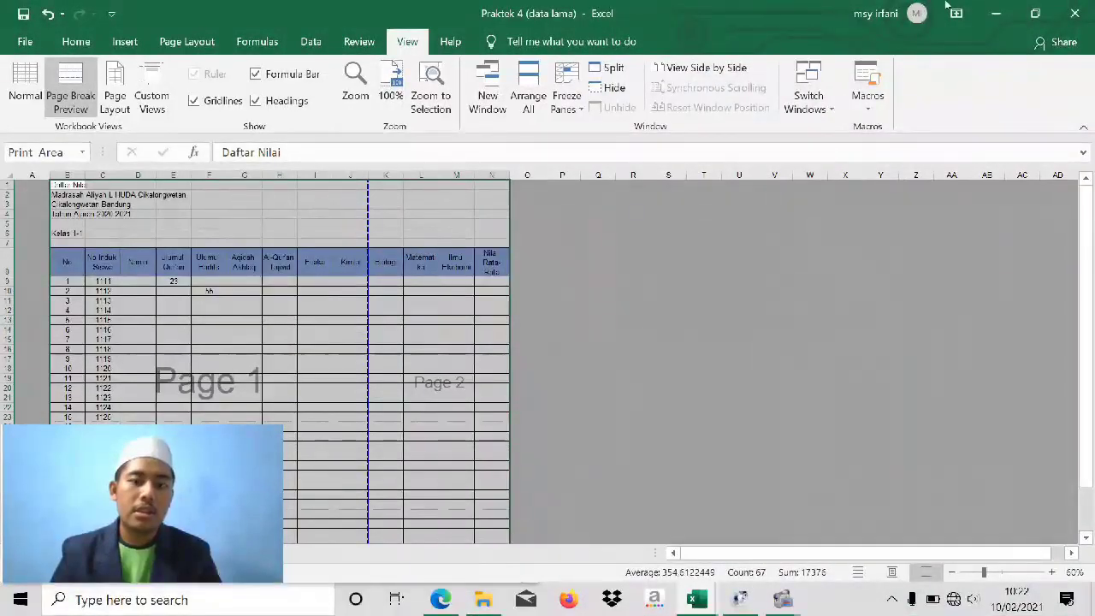
Place the workbook beside the handout and shift the dashed page break after column J to the right edge of column N.
{"action": "left_click", "coordinate": [1036, 13]}
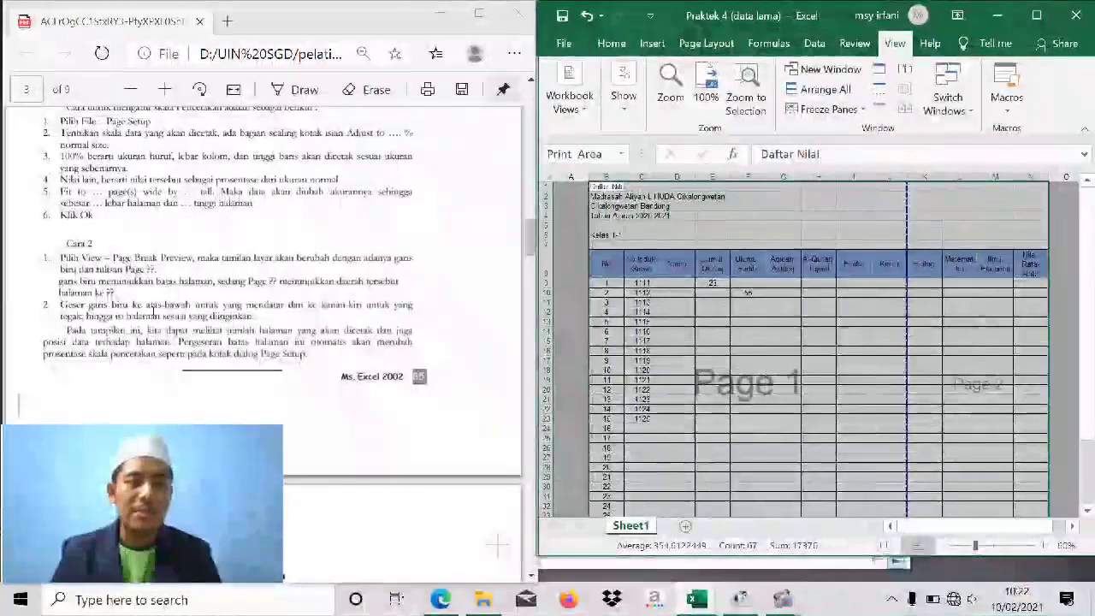
{"action": "scroll", "coordinate": [708, 322], "scroll_direction": "down", "scroll_amount": 7}
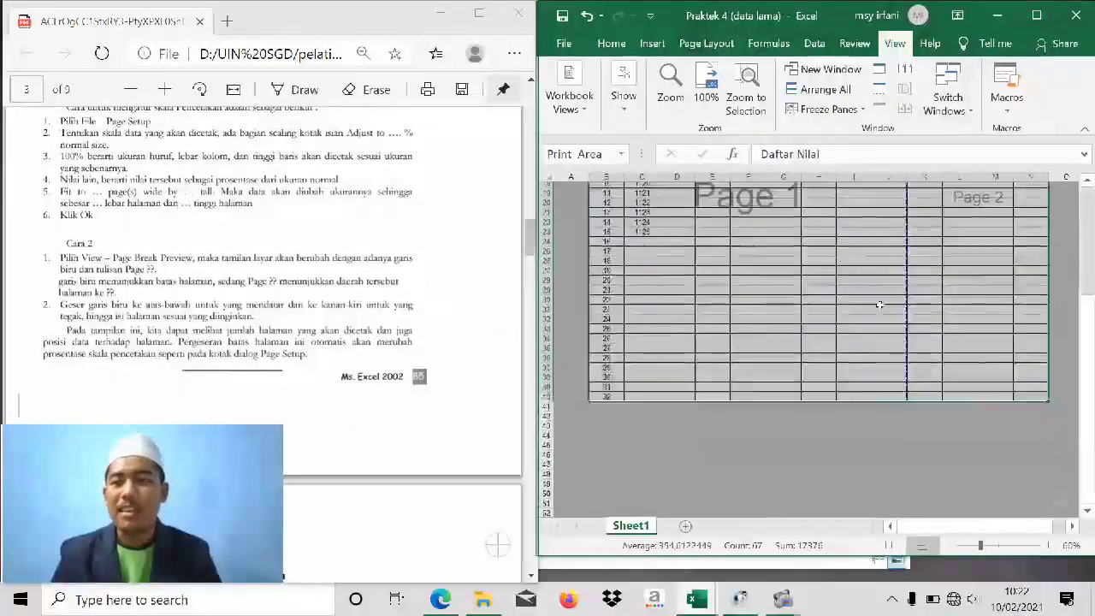
{"action": "scroll", "coordinate": [902, 283], "scroll_direction": "up", "scroll_amount": 6}
{"action": "scroll", "coordinate": [902, 283], "scroll_direction": "up", "scroll_amount": 1}
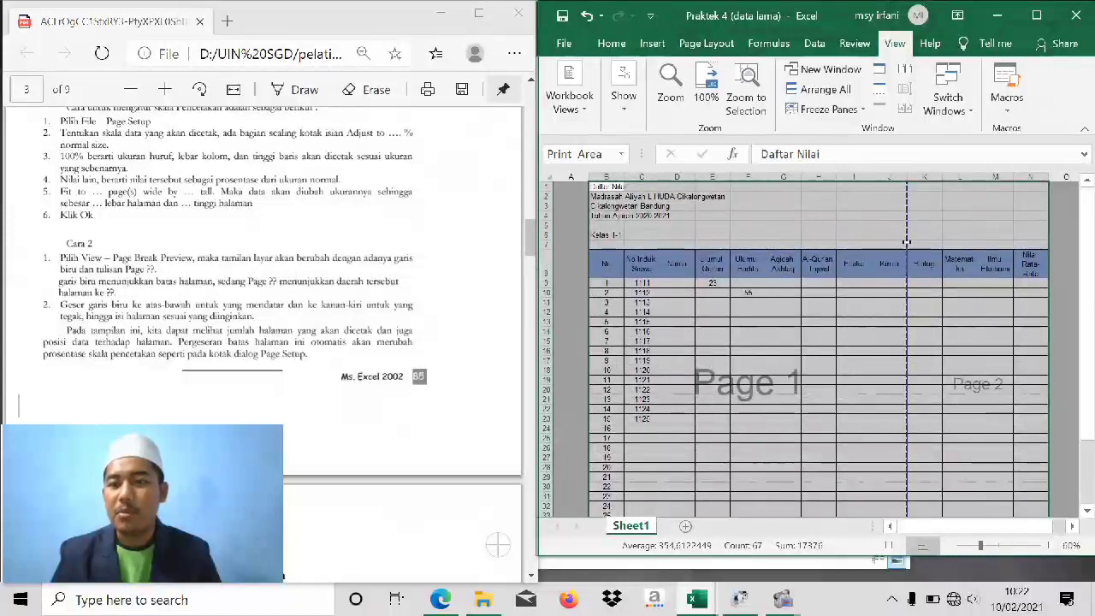
{"action": "scroll", "coordinate": [1028, 234], "scroll_direction": "right", "scroll_amount": 2}
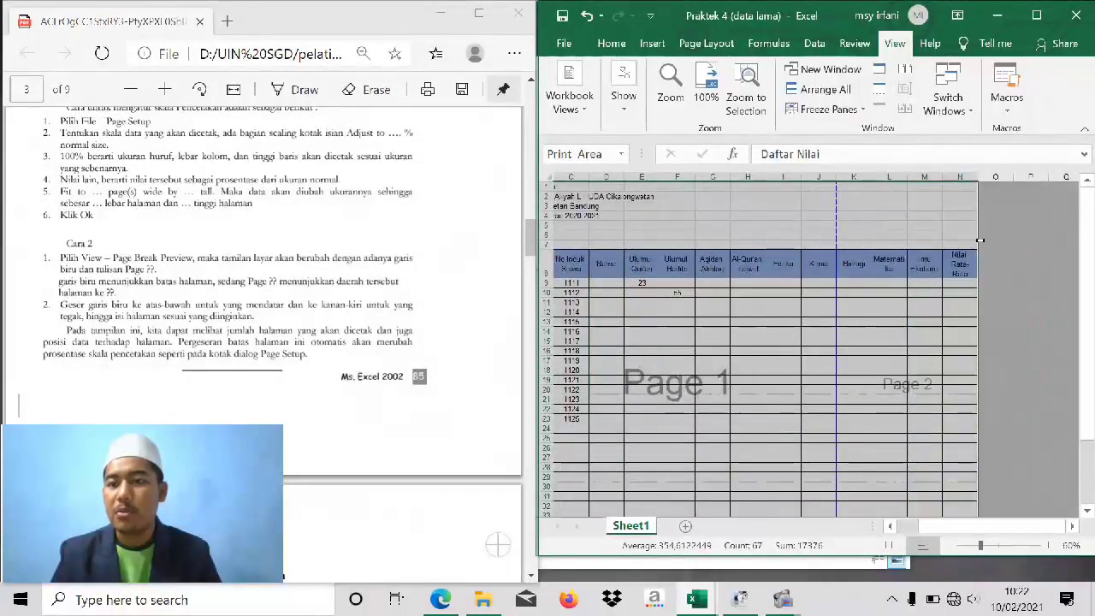
{"action": "left_click_drag", "start_coordinate": [976, 241], "coordinate": [975, 243]}
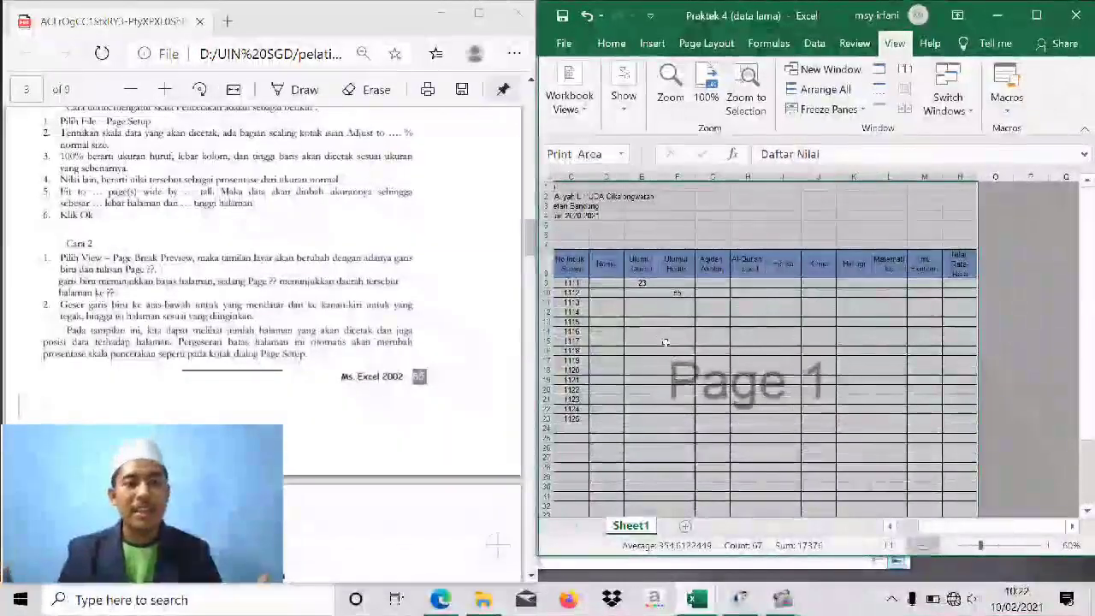
Return the grade list to Normal view and consult the handout's section 5.4 on setting page margins.
{"action": "scroll", "coordinate": [309, 368], "scroll_direction": "down", "scroll_amount": 5}
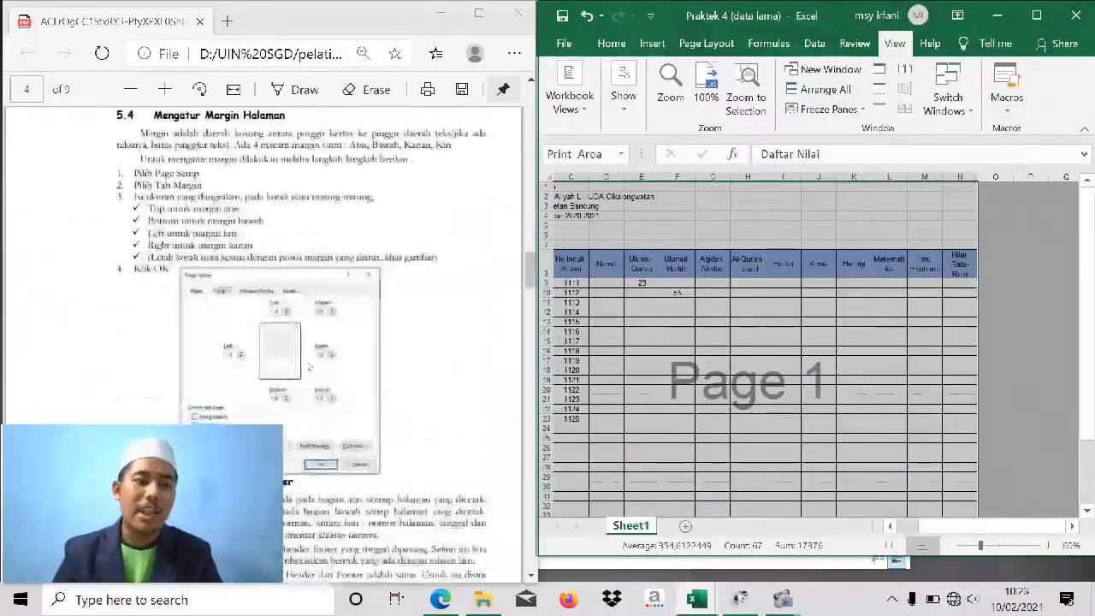
{"action": "scroll", "coordinate": [309, 367], "scroll_direction": "up", "scroll_amount": 2}
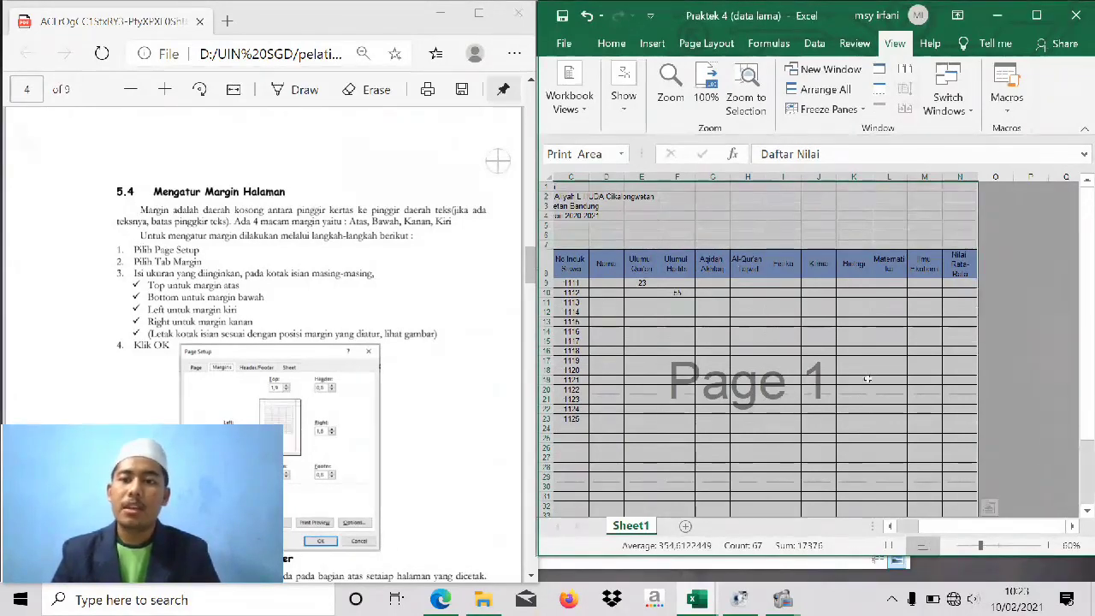
{"action": "left_click", "coordinate": [852, 545]}
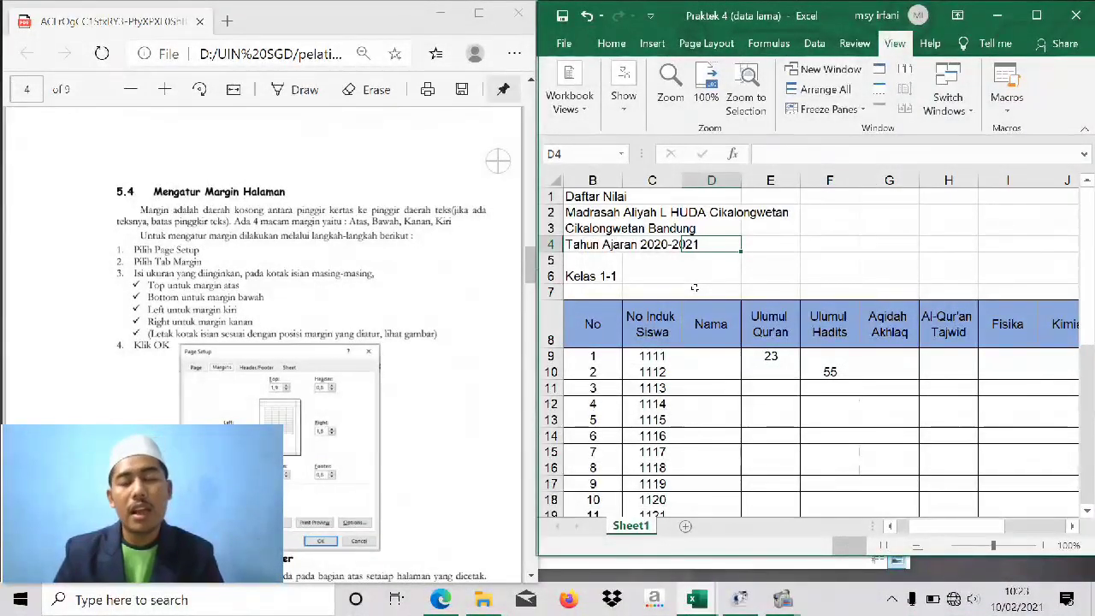
{"action": "scroll", "coordinate": [694, 287], "scroll_direction": "down", "scroll_amount": 2}
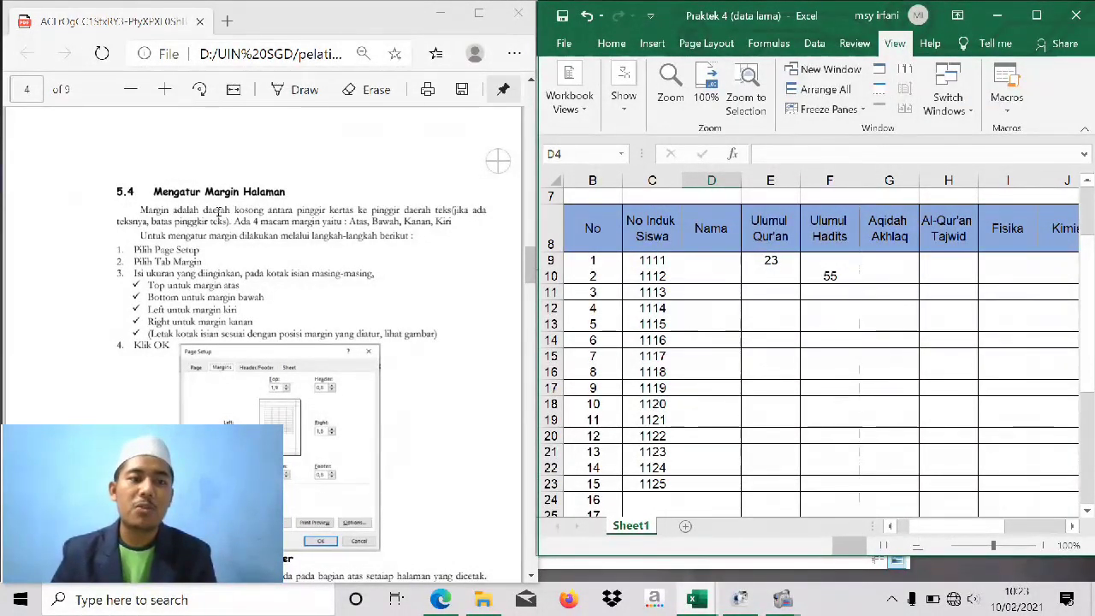
{"action": "scroll", "coordinate": [247, 221], "scroll_direction": "down", "scroll_amount": 1}
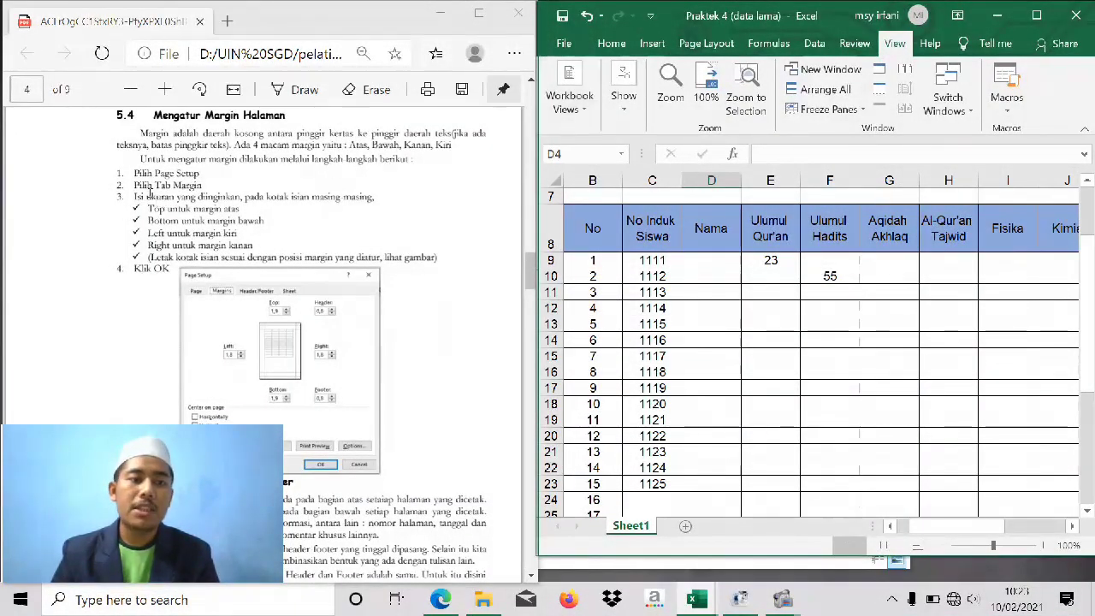
Review the preset margins and the custom margin settings alongside the handout's example, and accept the dialog.
{"action": "left_click", "coordinate": [706, 43]}
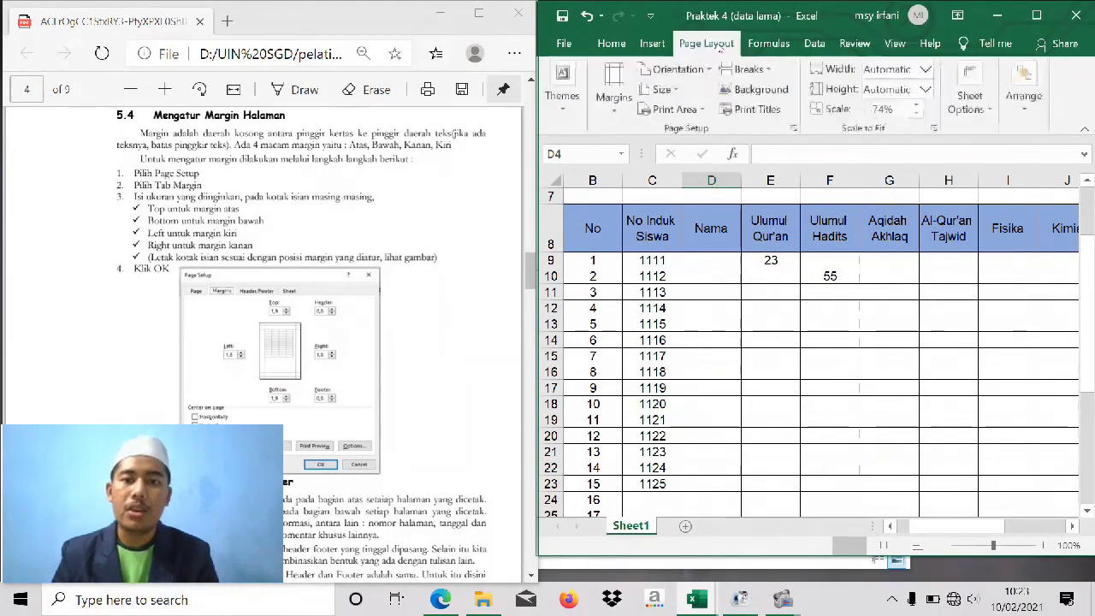
{"action": "left_click", "coordinate": [615, 85]}
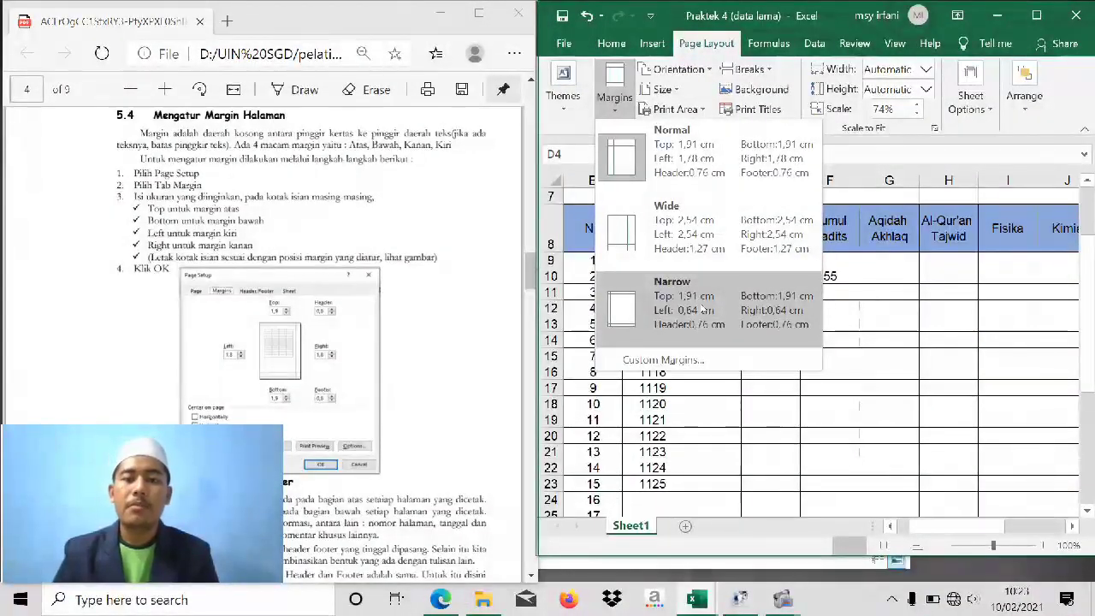
{"action": "left_click", "coordinate": [668, 360]}
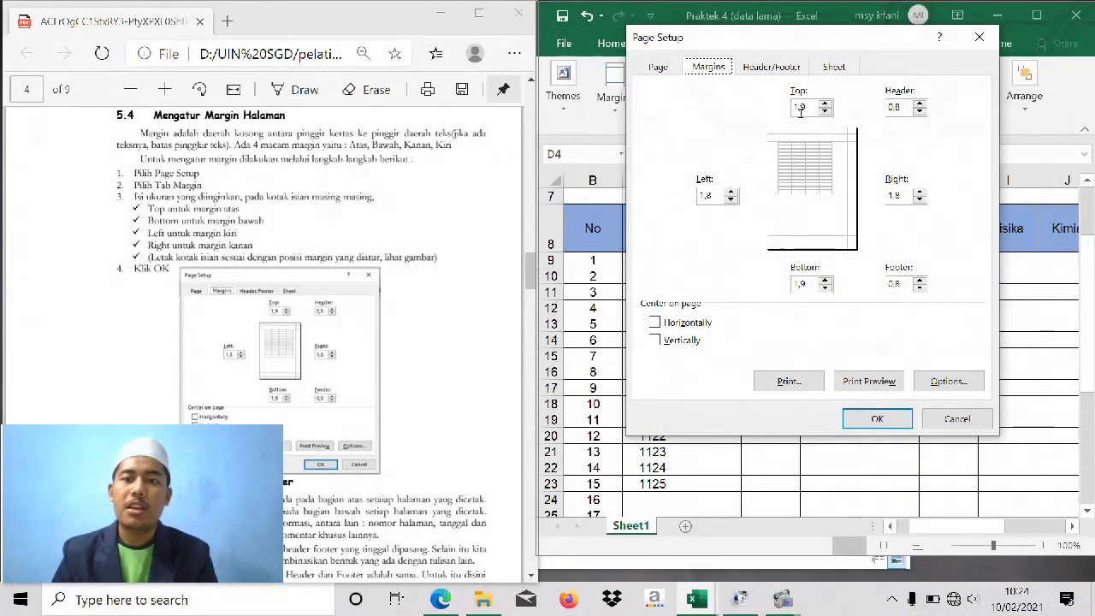
{"action": "scroll", "coordinate": [308, 311], "scroll_direction": "down", "scroll_amount": 2}
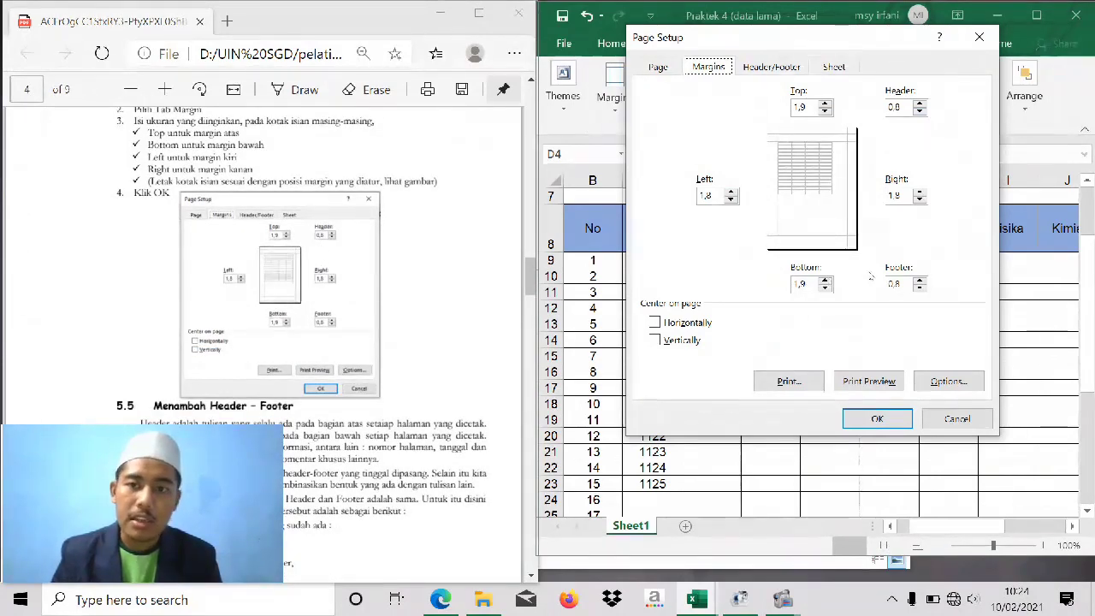
{"action": "left_click", "coordinate": [875, 419]}
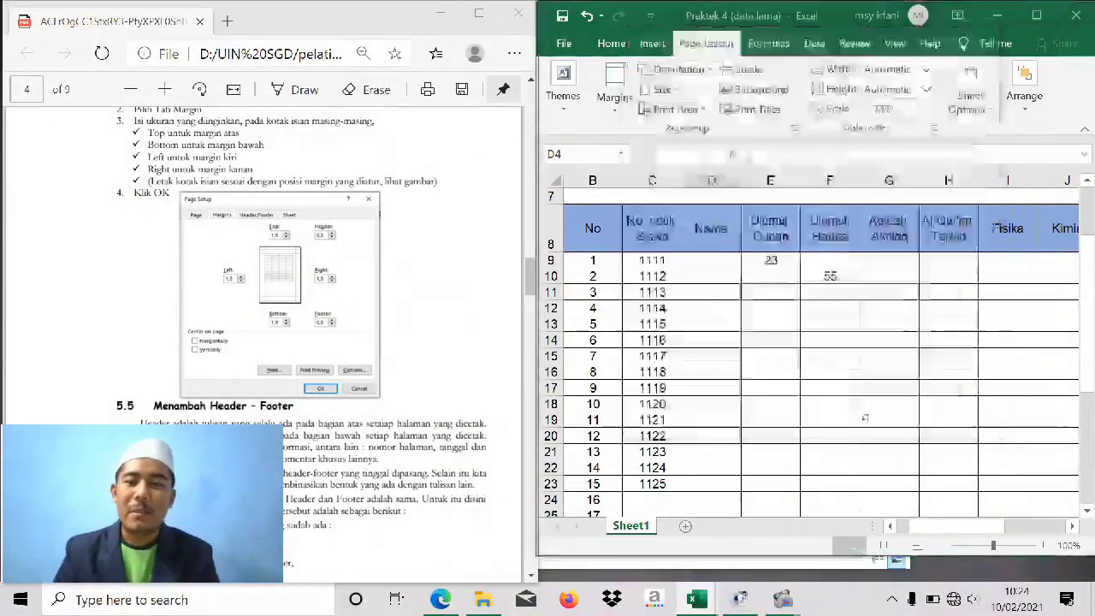
Read the handout's section 5.5 on adding headers and footers, covering both built-in and custom headers.
{"action": "scroll", "coordinate": [404, 332], "scroll_direction": "down", "scroll_amount": 2}
{"action": "scroll", "coordinate": [403, 332], "scroll_direction": "down", "scroll_amount": 2}
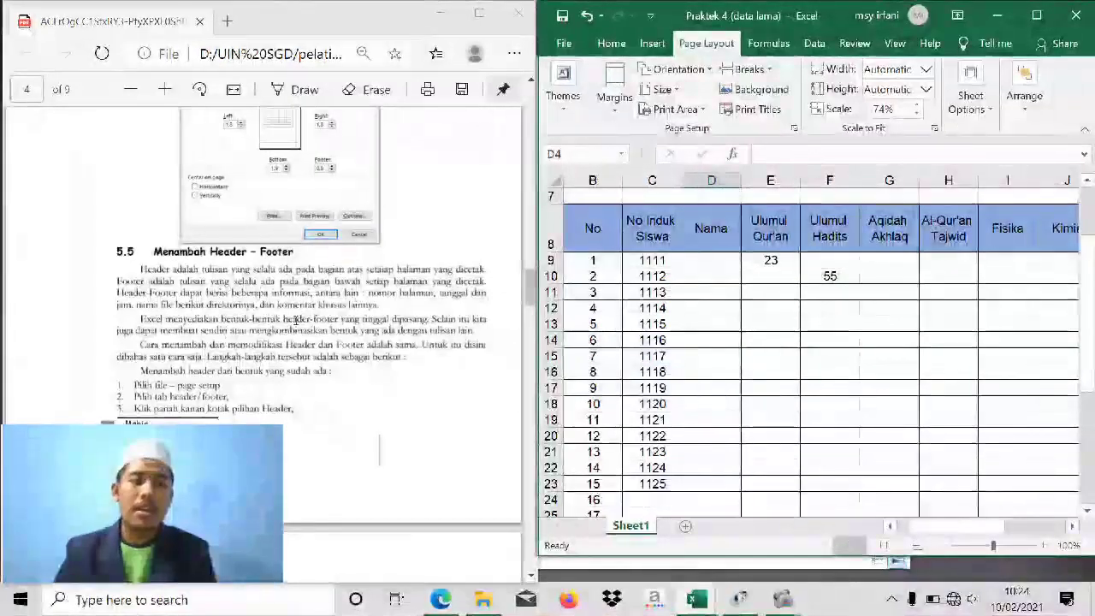
{"action": "scroll", "coordinate": [343, 338], "scroll_direction": "down", "scroll_amount": 2}
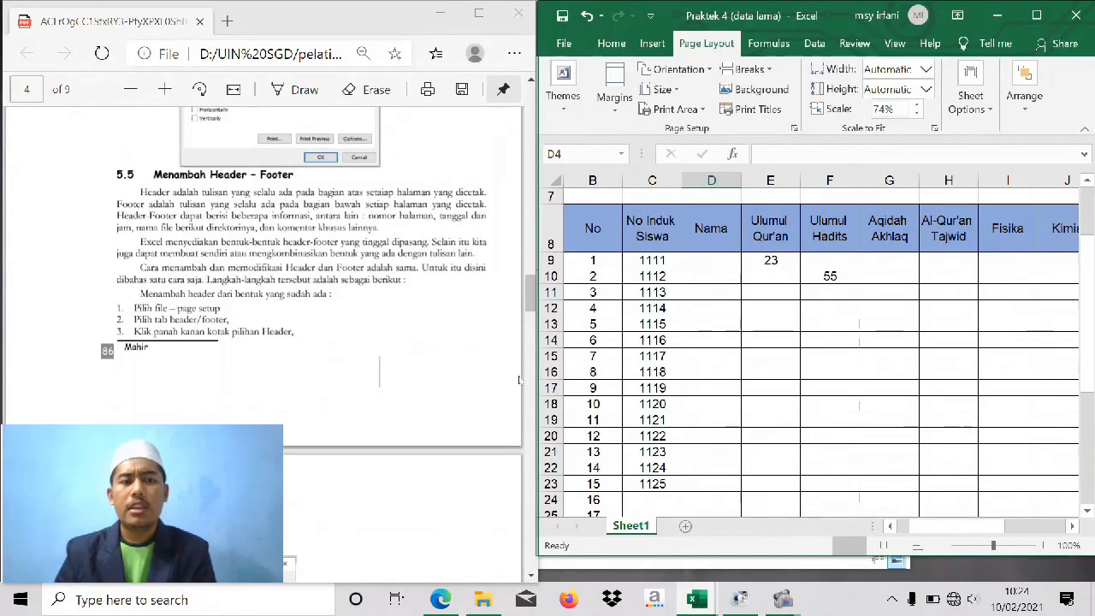
{"action": "scroll", "coordinate": [476, 324], "scroll_direction": "down", "scroll_amount": 1}
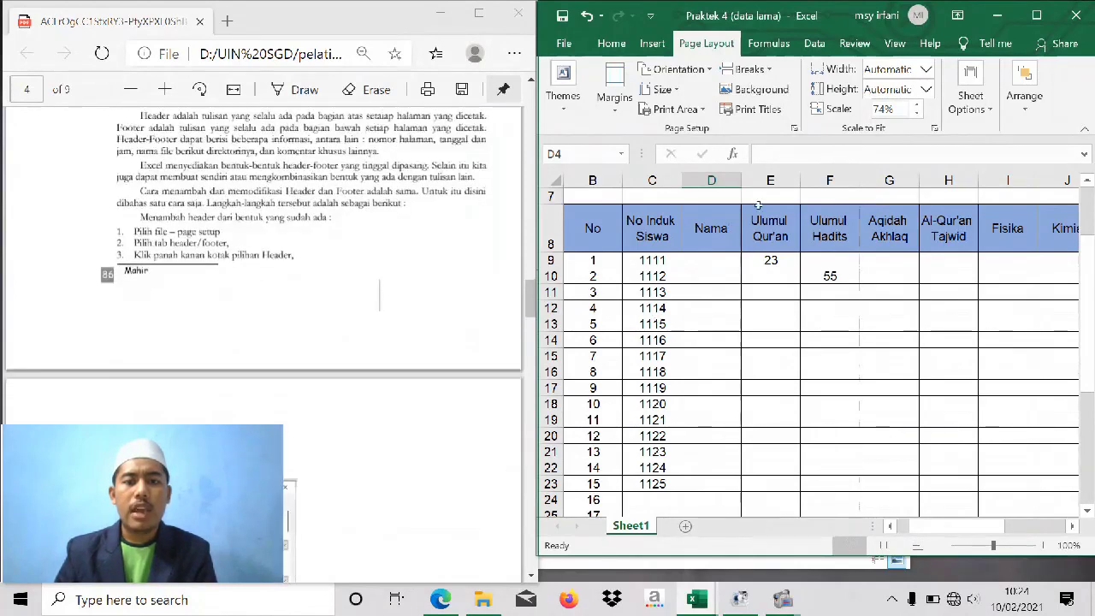
{"action": "scroll", "coordinate": [801, 325], "scroll_direction": "down", "scroll_amount": 1}
{"action": "scroll", "coordinate": [802, 326], "scroll_direction": "up", "scroll_amount": 2}
{"action": "scroll", "coordinate": [413, 252], "scroll_direction": "down", "scroll_amount": 1}
{"action": "scroll", "coordinate": [411, 254], "scroll_direction": "down", "scroll_amount": 2}
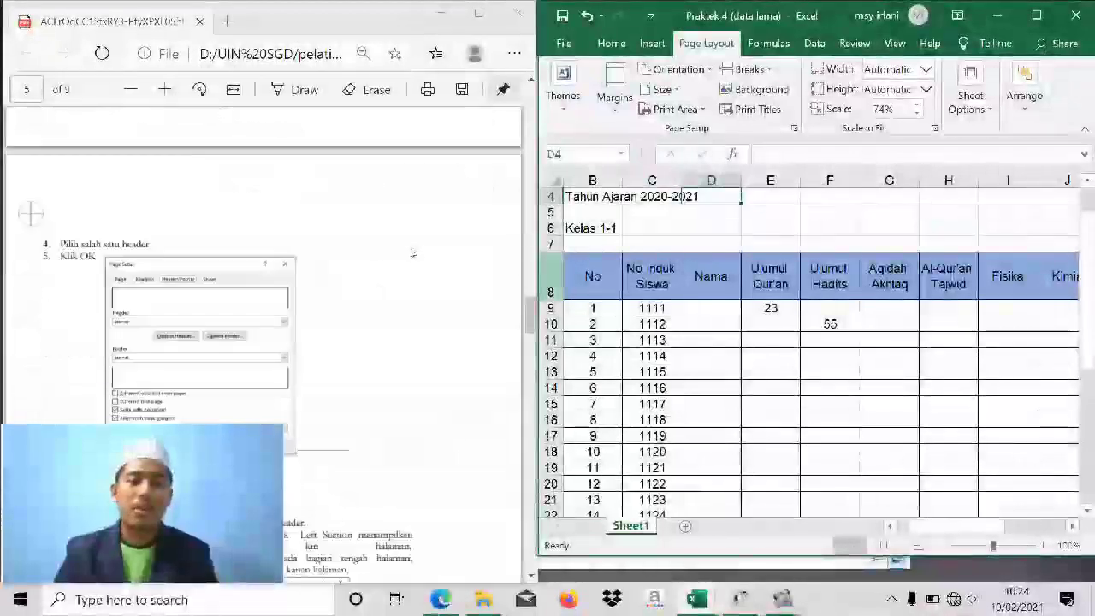
{"action": "scroll", "coordinate": [395, 261], "scroll_direction": "up", "scroll_amount": 1}
{"action": "scroll", "coordinate": [396, 262], "scroll_direction": "down", "scroll_amount": 4}
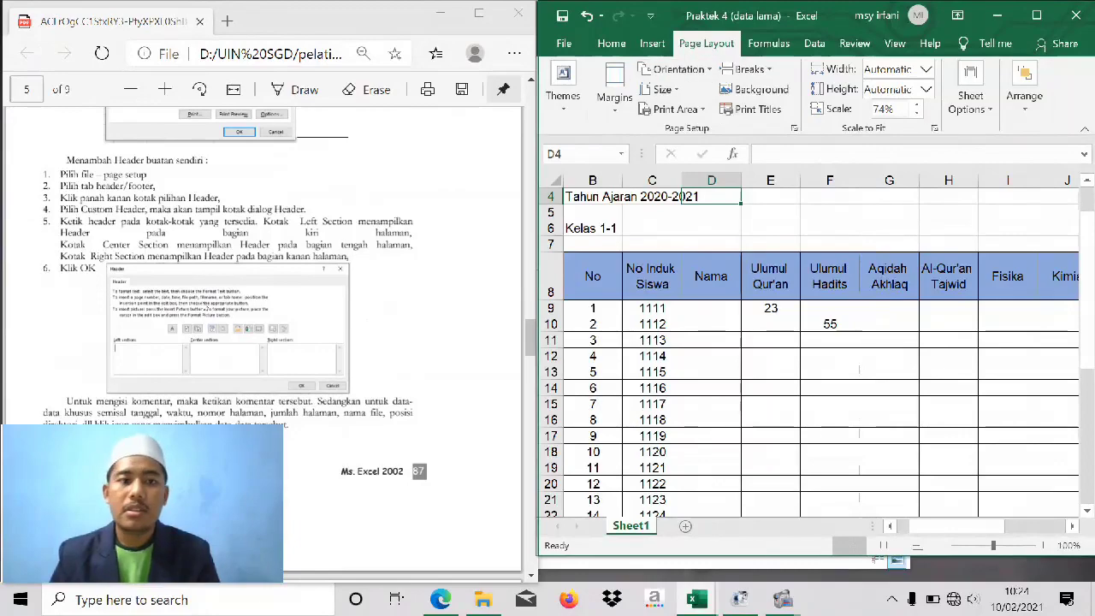
{"action": "scroll", "coordinate": [138, 289], "scroll_direction": "up", "scroll_amount": 10}
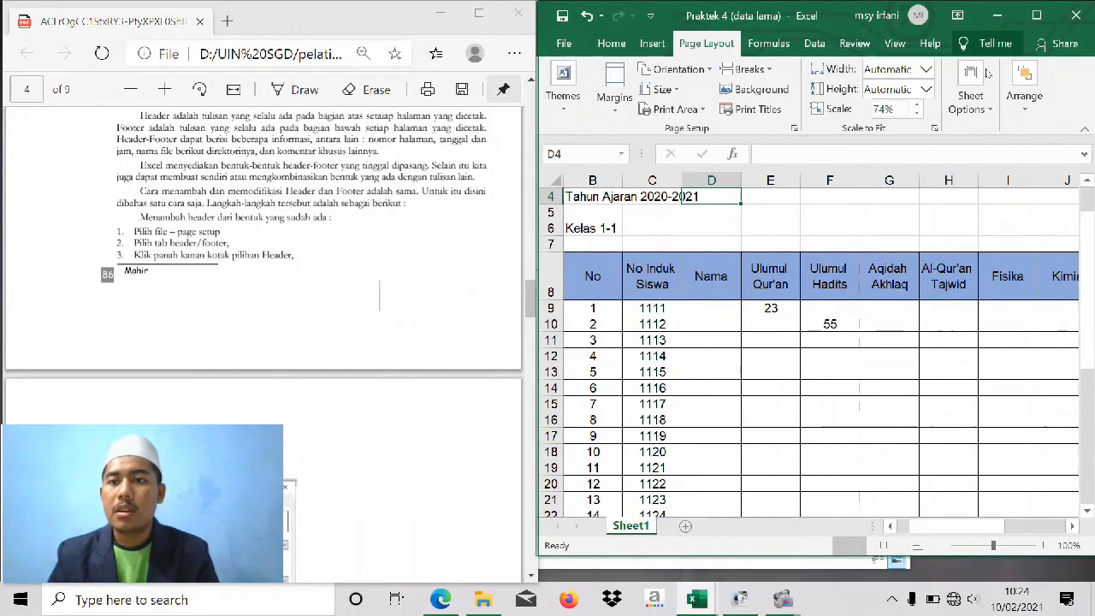
Maximize the workbook, open the Header/Footer settings of Page Setup and consult the handout's steps for choosing a built-in header.
{"action": "left_click", "coordinate": [1038, 16]}
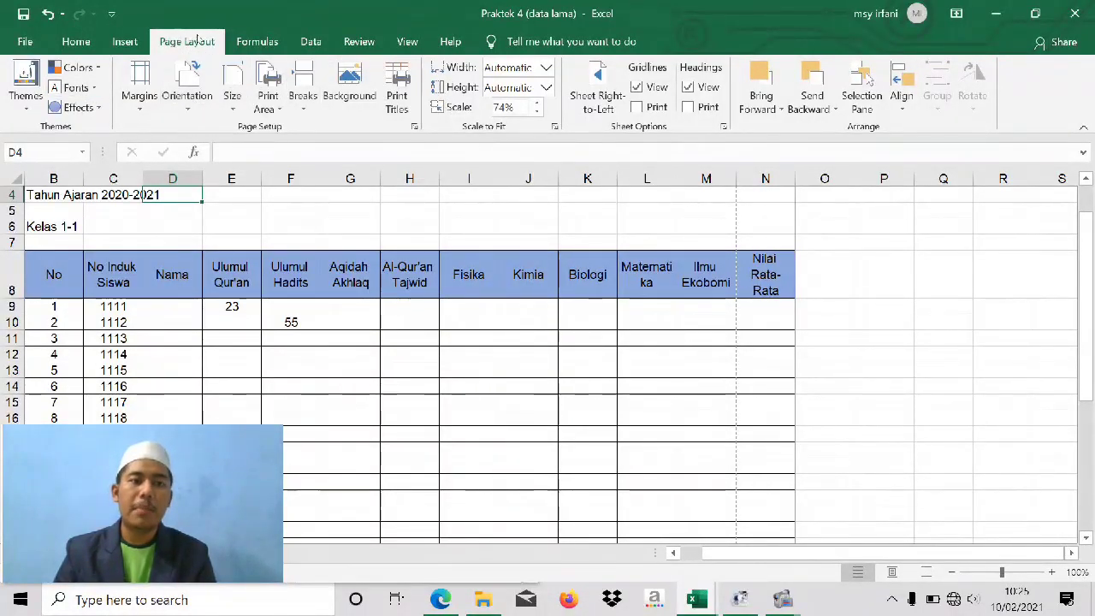
{"action": "left_click", "coordinate": [407, 111]}
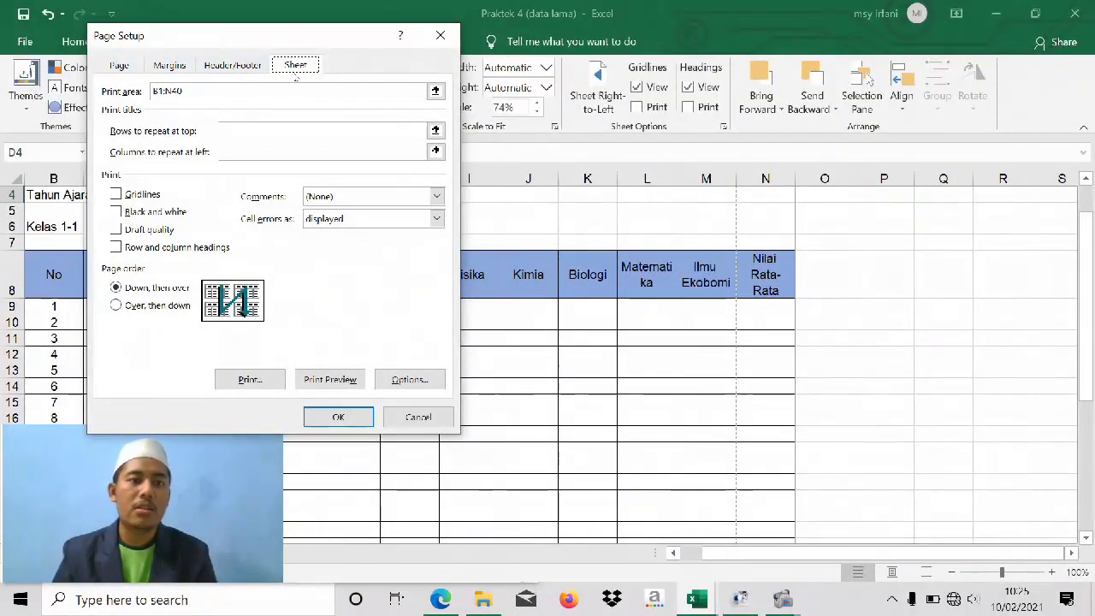
{"action": "left_click", "coordinate": [233, 65]}
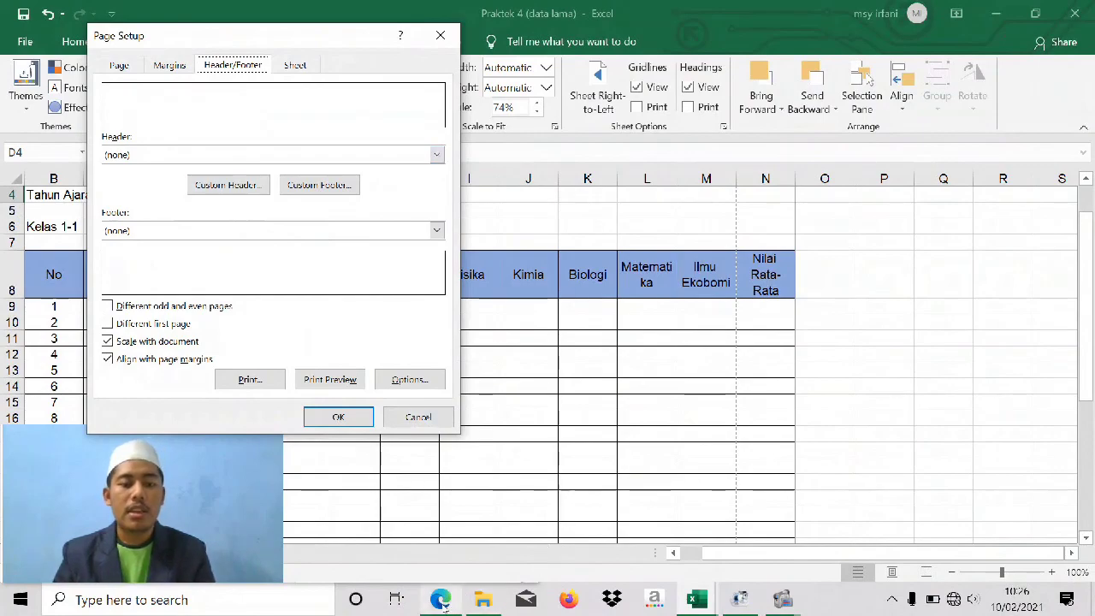
{"action": "left_click", "coordinate": [441, 599]}
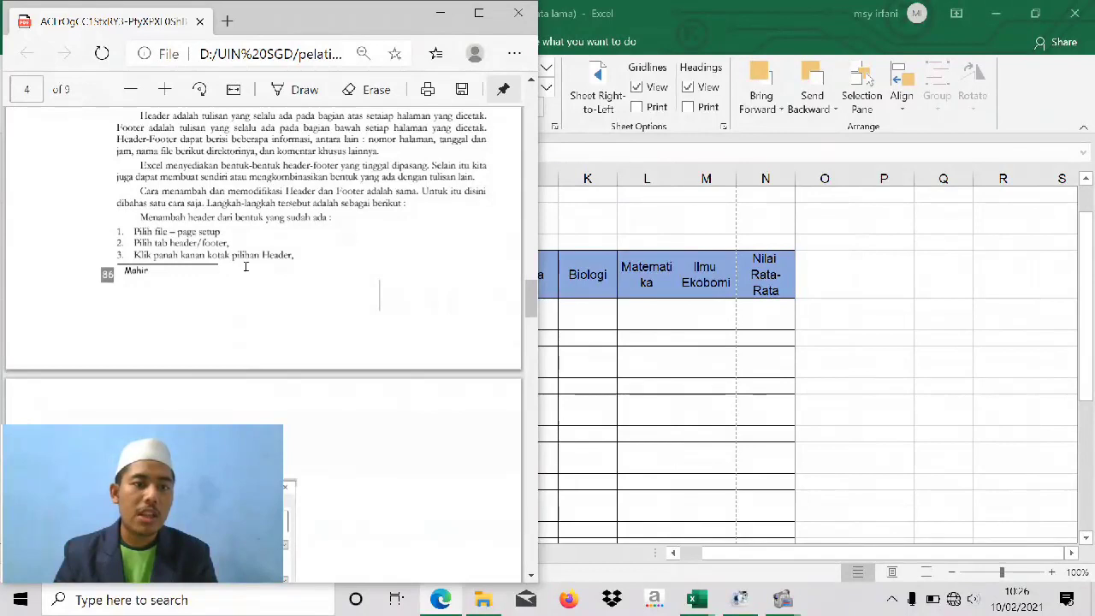
{"action": "scroll", "coordinate": [257, 267], "scroll_direction": "down", "scroll_amount": 5}
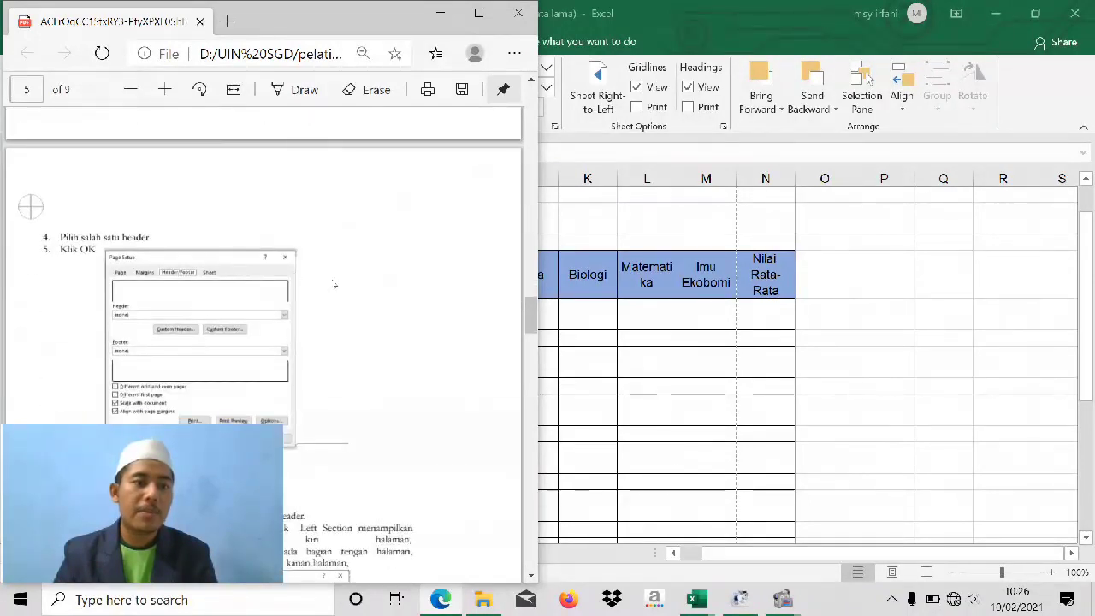
{"action": "left_click", "coordinate": [765, 352]}
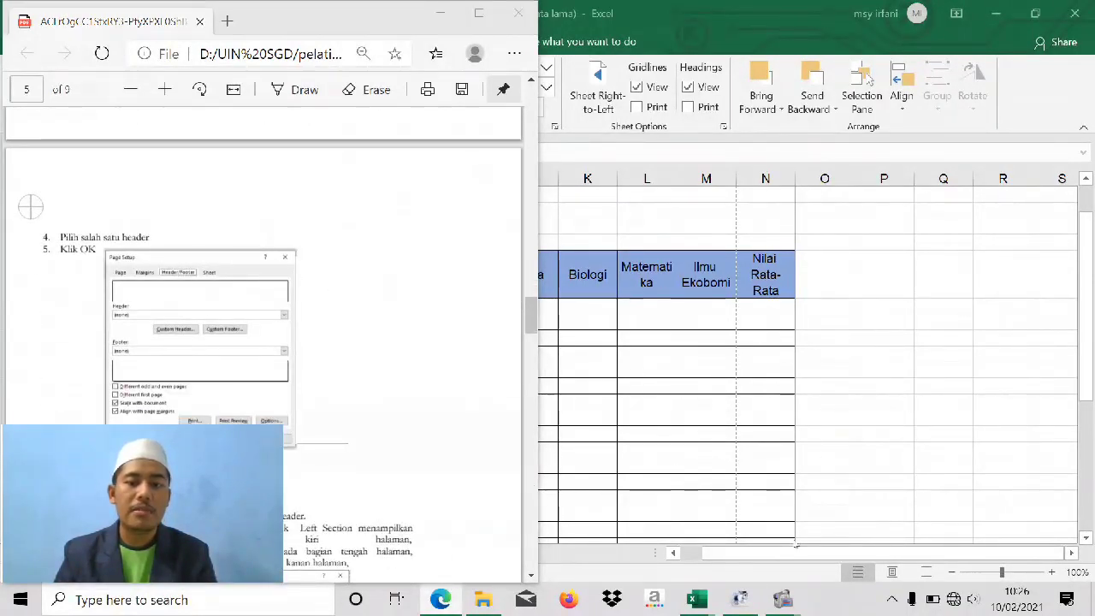
{"action": "mouse_move", "coordinate": [698, 599]}
{"action": "left_click", "coordinate": [676, 534]}
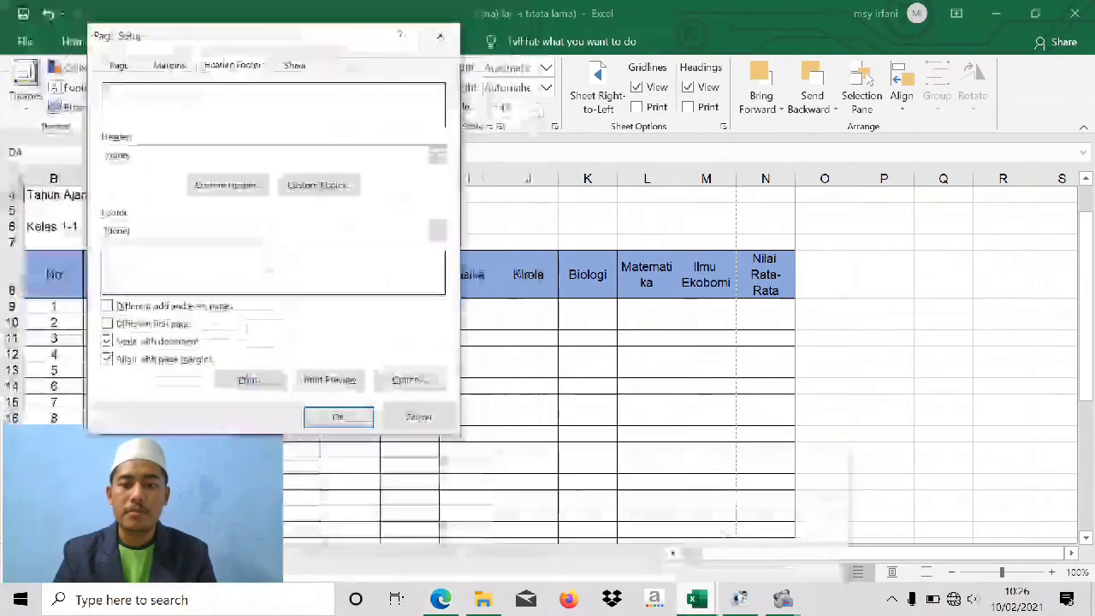
Look through the built-in header choices and leave the header set to (none).
{"action": "left_click", "coordinate": [199, 154]}
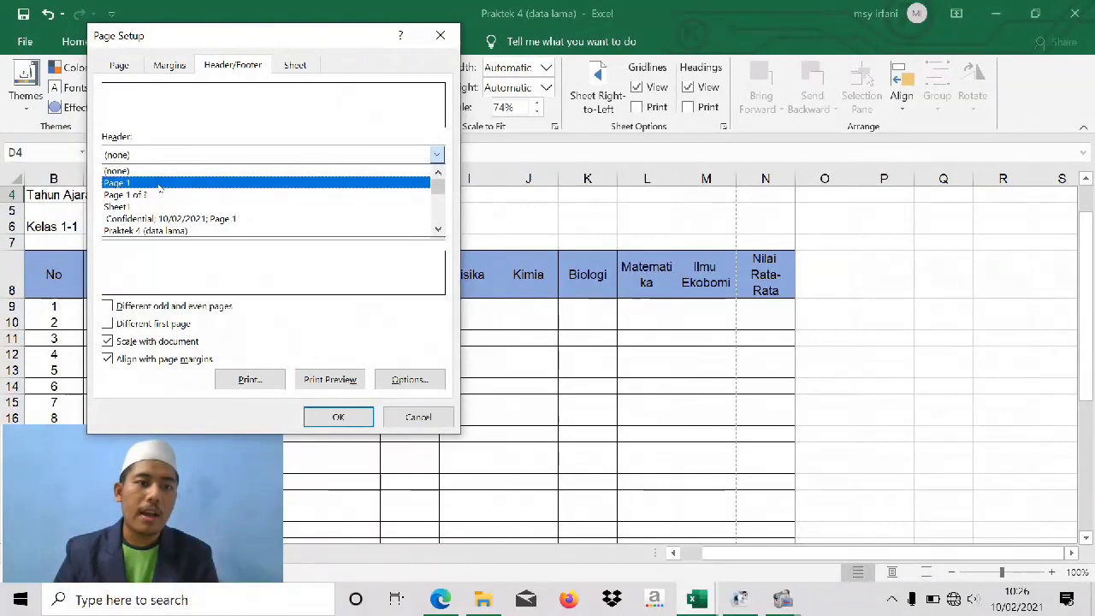
{"action": "scroll", "coordinate": [155, 206], "scroll_direction": "down", "scroll_amount": 2}
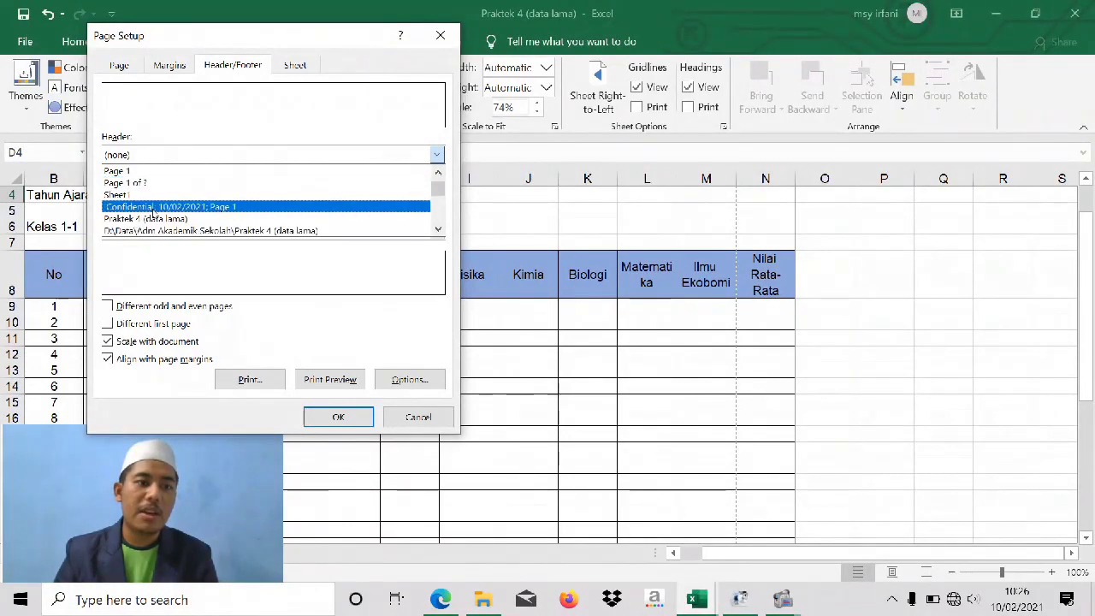
{"action": "scroll", "coordinate": [154, 214], "scroll_direction": "down", "scroll_amount": 2}
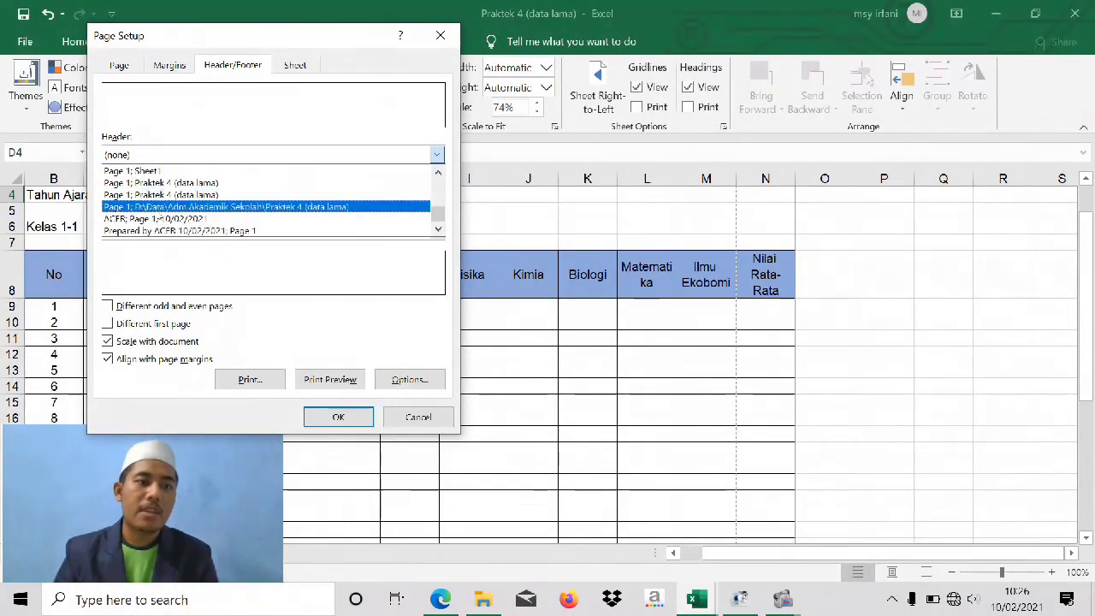
{"action": "scroll", "coordinate": [170, 184], "scroll_direction": "up", "scroll_amount": 4}
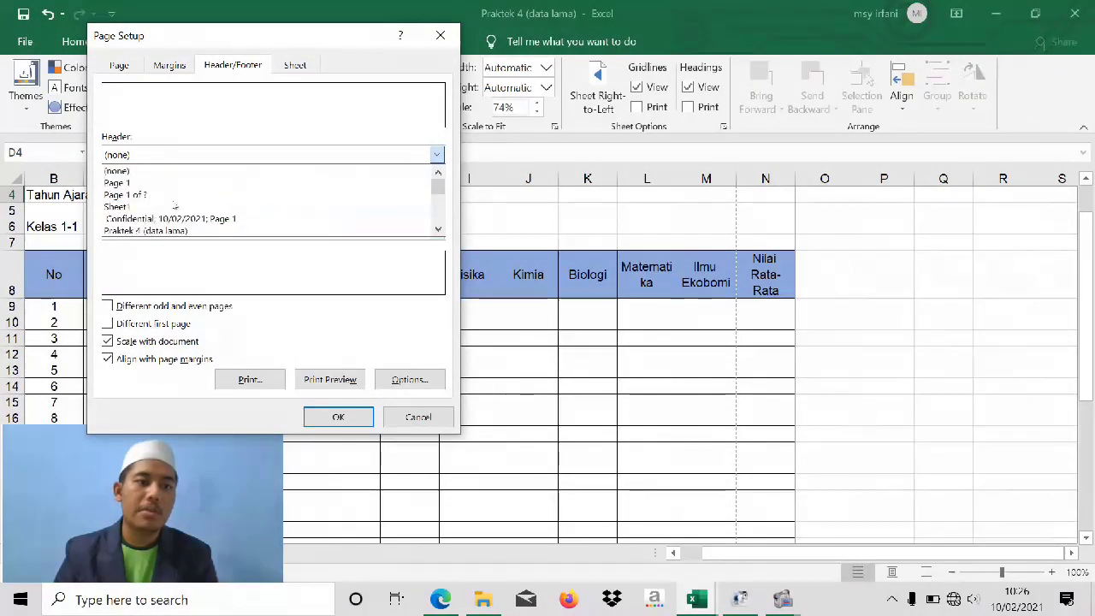
{"action": "left_click", "coordinate": [177, 152]}
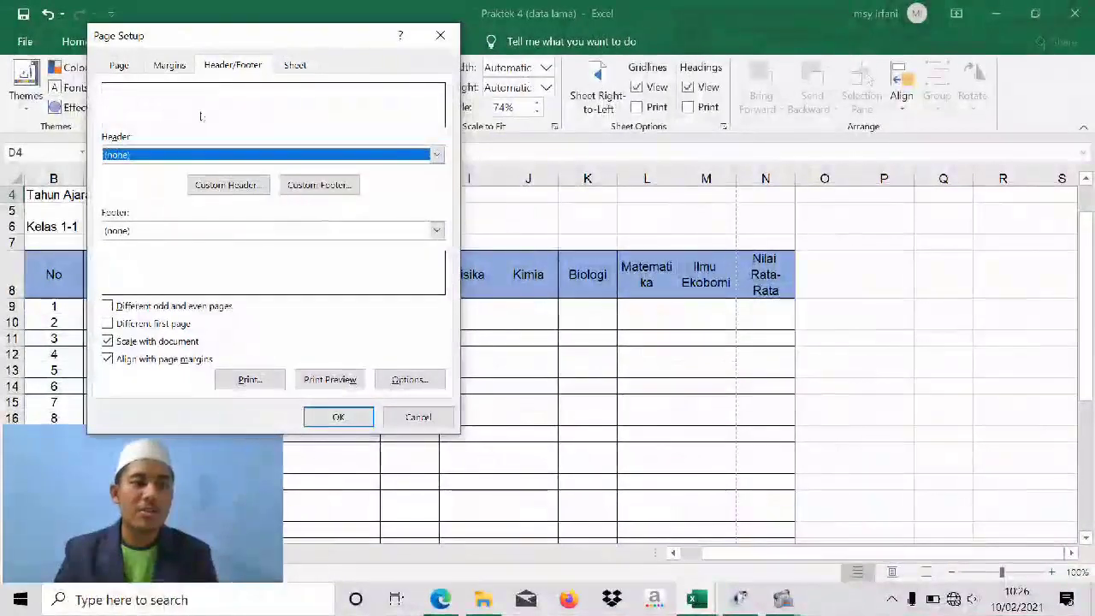
Open the custom header editor beside the PDF handout and read the handout's steps for creating a custom header.
{"action": "left_click", "coordinate": [225, 187]}
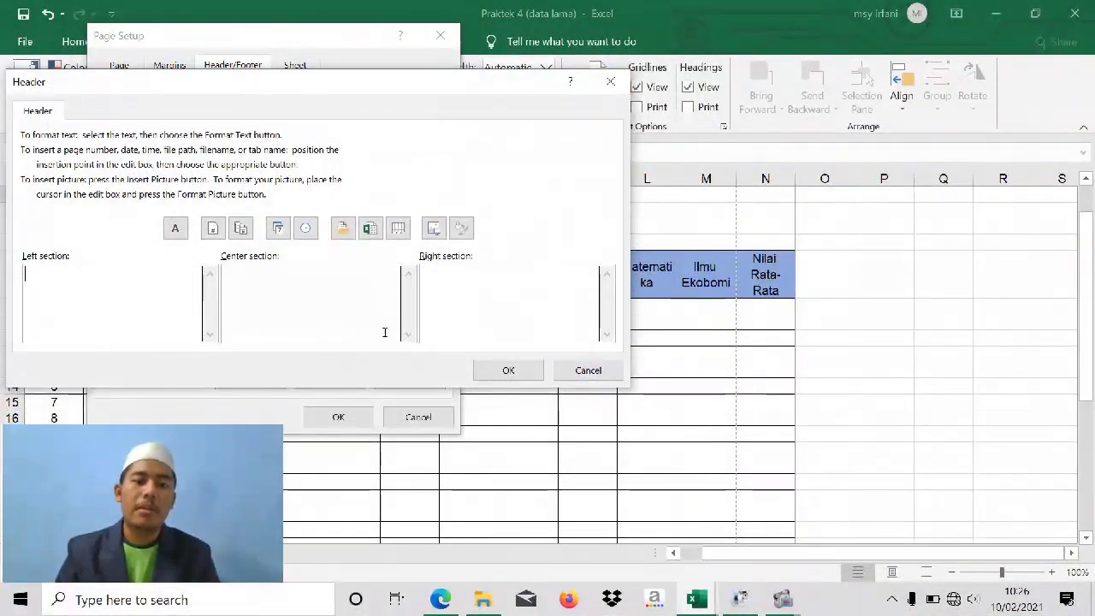
{"action": "left_click_drag", "start_coordinate": [409, 90], "coordinate": [877, 91]}
{"action": "left_click", "coordinate": [441, 600]}
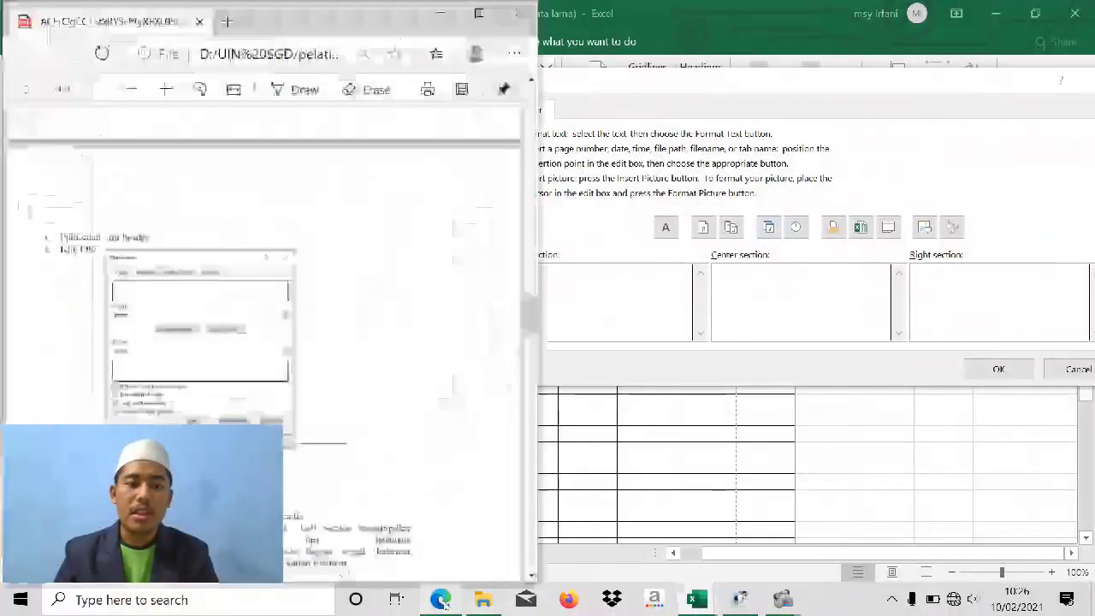
{"action": "scroll", "coordinate": [263, 468], "scroll_direction": "down", "scroll_amount": 4}
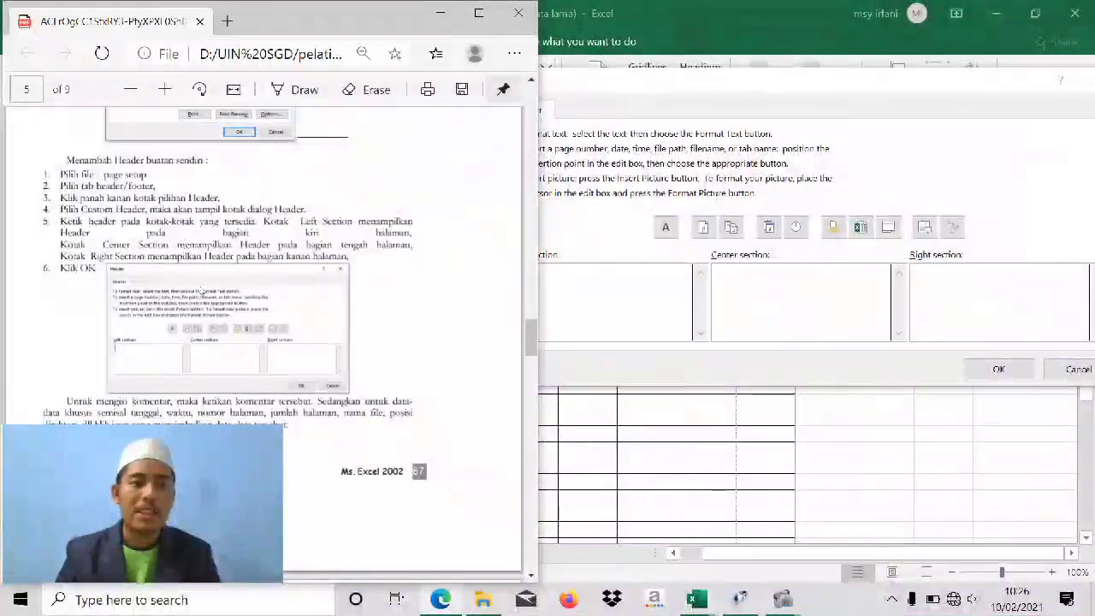
{"action": "left_click", "coordinate": [603, 299]}
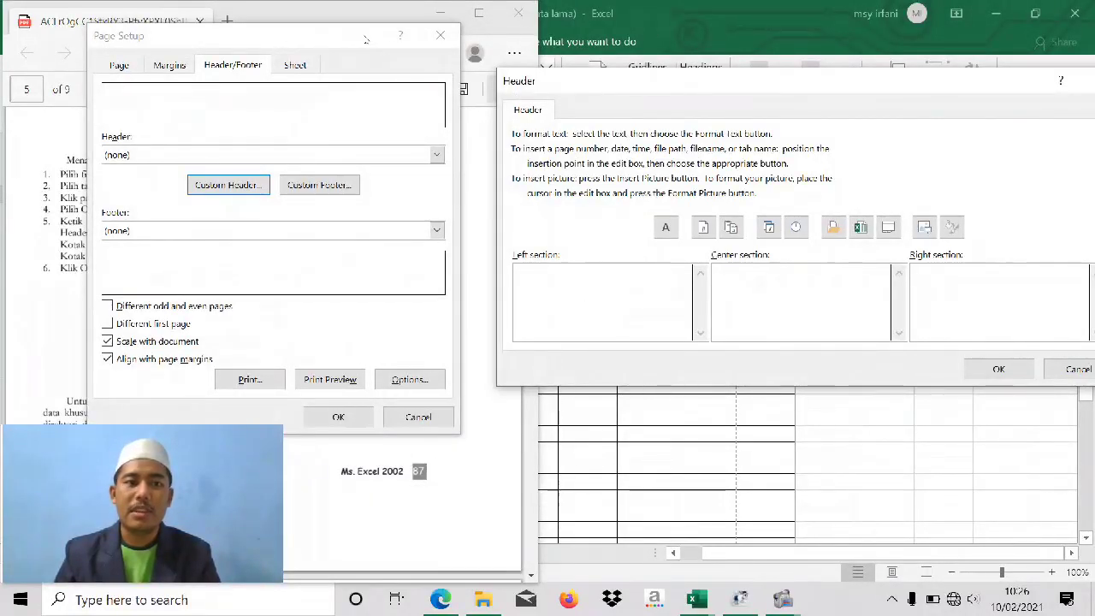
{"action": "left_click", "coordinate": [509, 436]}
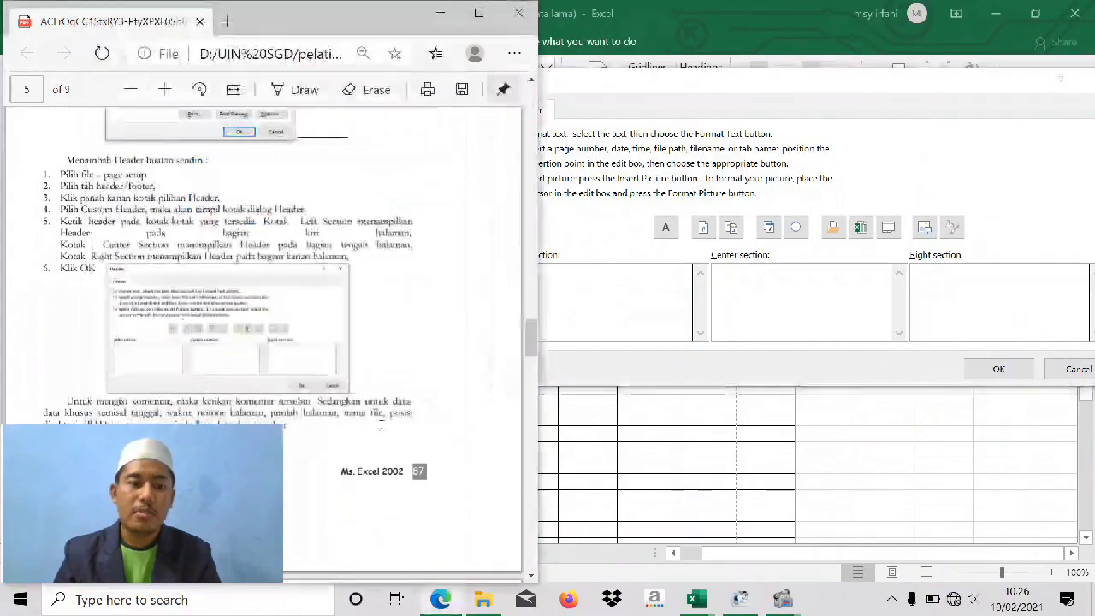
Read the handout's explanation of the icons that insert page numbers, date, time, file path, file name and worksheet name.
{"action": "scroll", "coordinate": [498, 563], "scroll_direction": "down", "scroll_amount": 2}
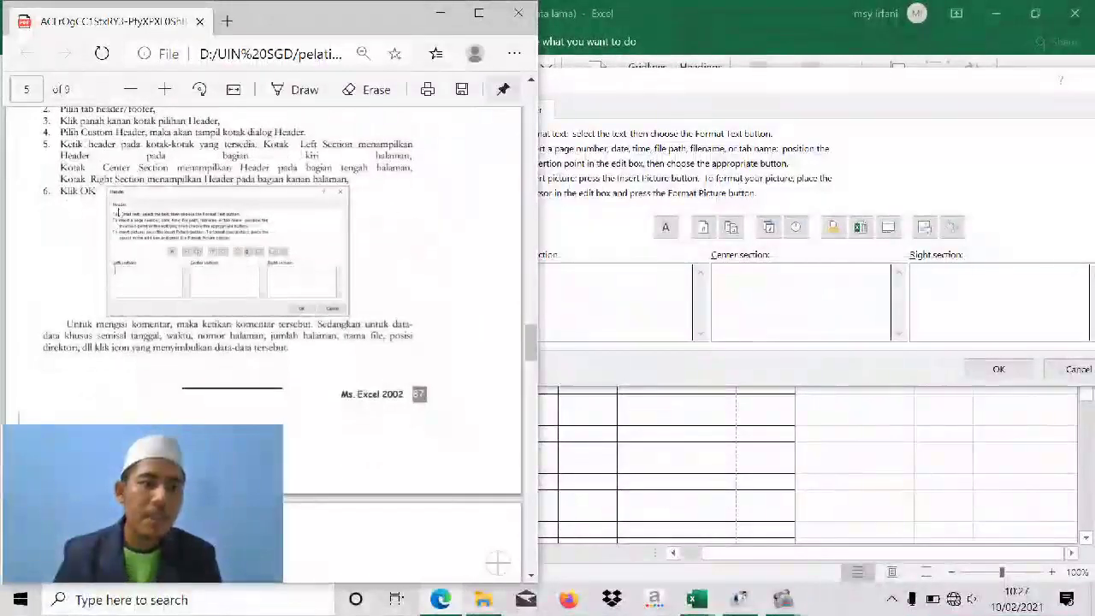
{"action": "scroll", "coordinate": [175, 282], "scroll_direction": "down", "scroll_amount": 2}
{"action": "scroll", "coordinate": [121, 271], "scroll_direction": "down", "scroll_amount": 8}
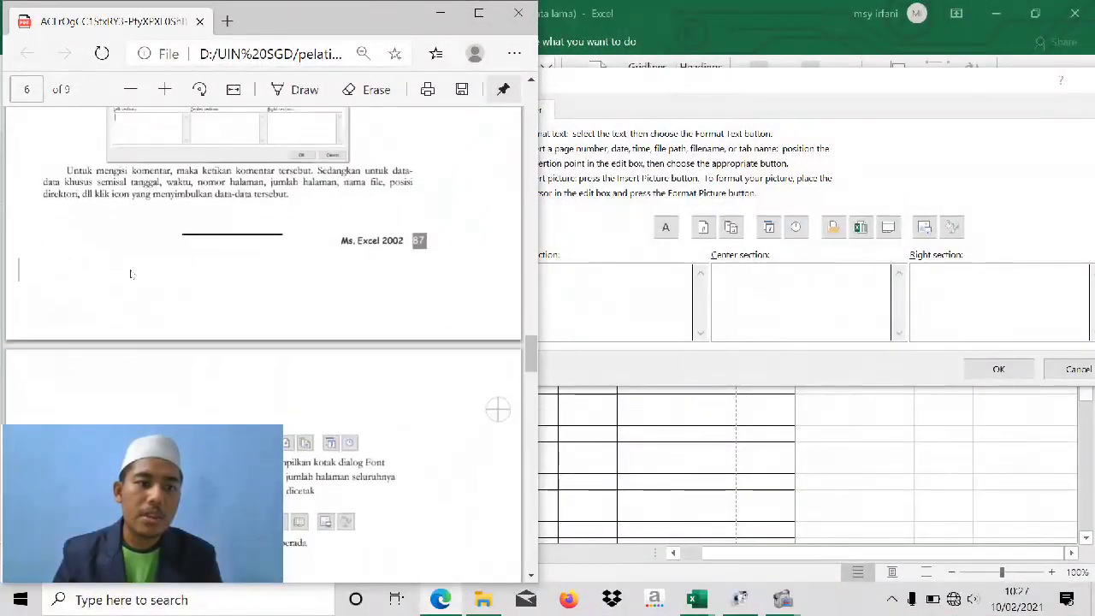
{"action": "scroll", "coordinate": [170, 273], "scroll_direction": "up", "scroll_amount": 2}
{"action": "scroll", "coordinate": [169, 274], "scroll_direction": "up", "scroll_amount": 2}
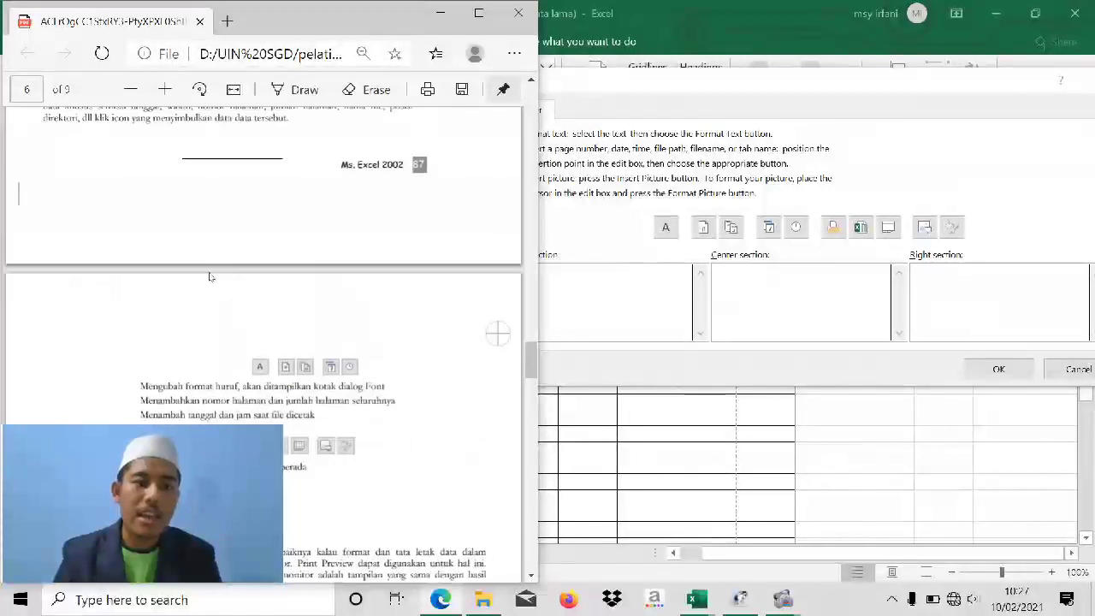
{"action": "scroll", "coordinate": [286, 369], "scroll_direction": "down", "scroll_amount": 2}
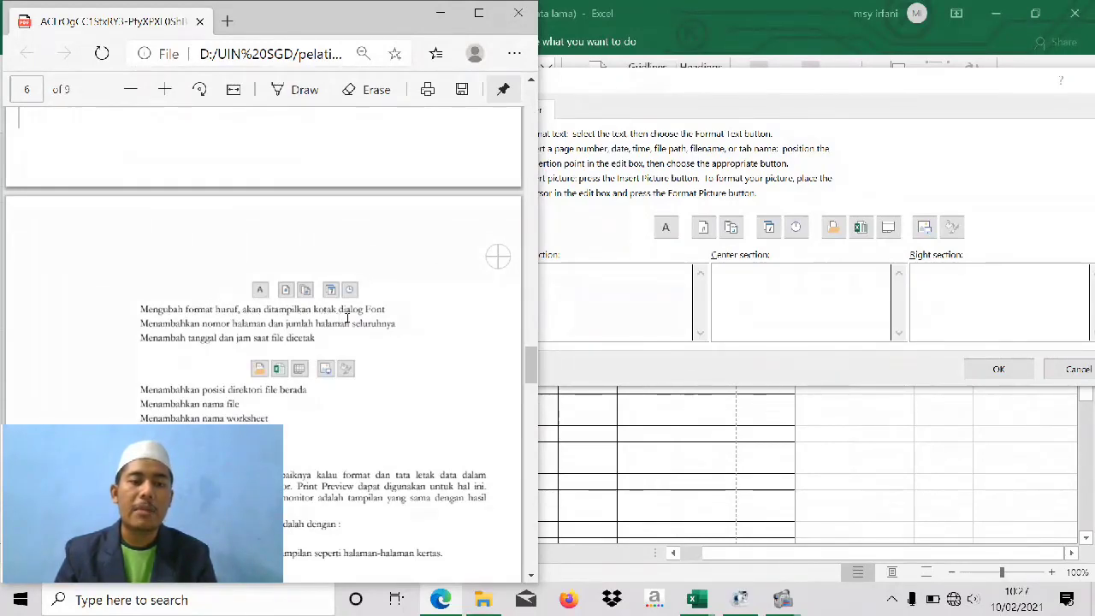
Set the font of the header's center section to Bold and enter the person's name there.
{"action": "left_click", "coordinate": [736, 307]}
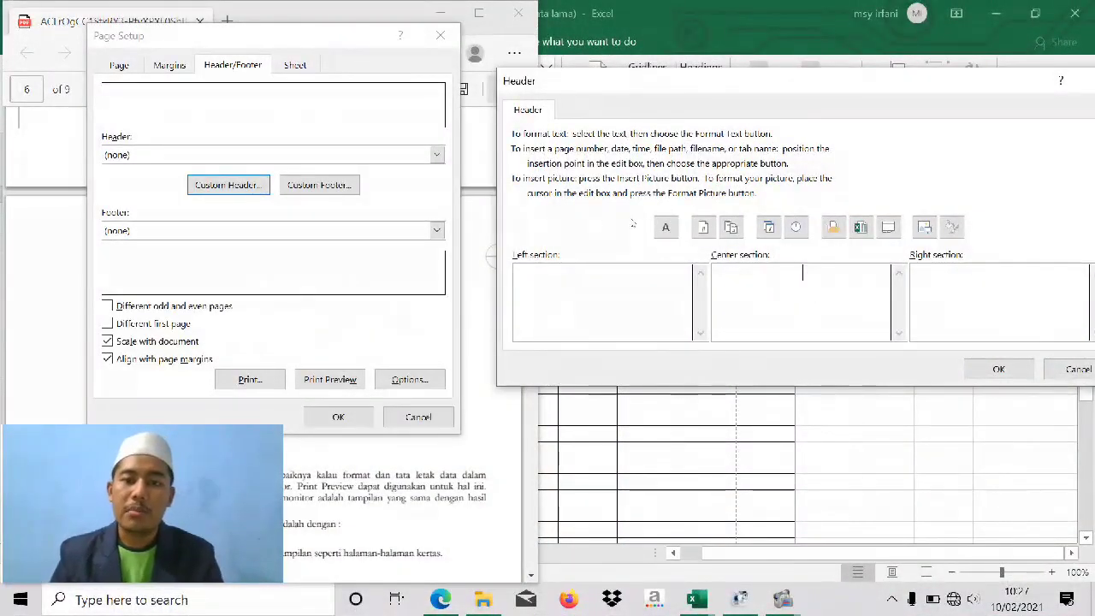
{"action": "left_click", "coordinate": [666, 225]}
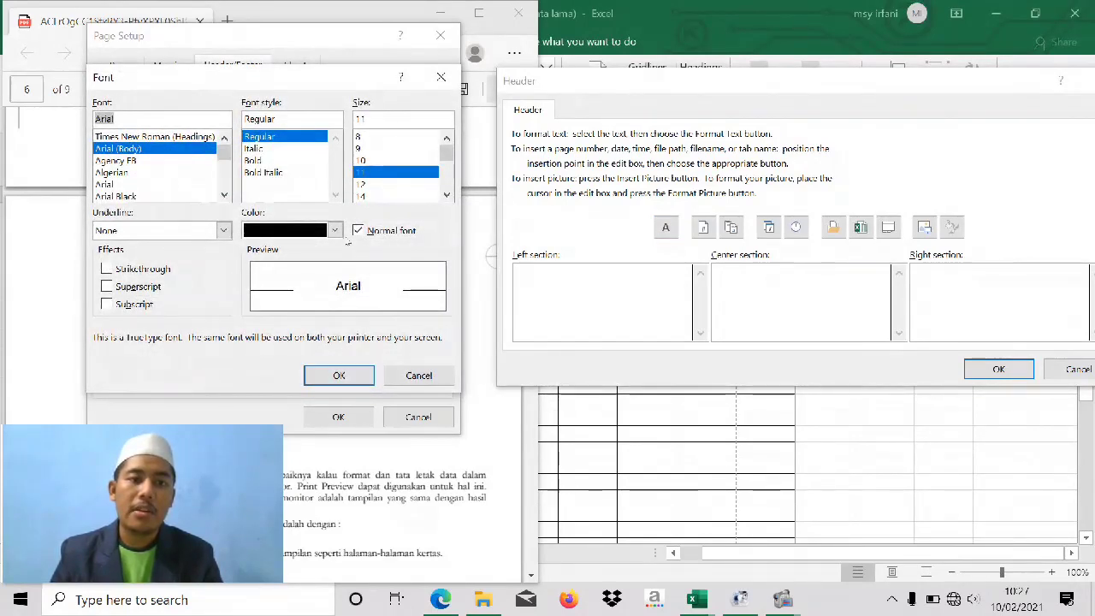
{"action": "left_click", "coordinate": [254, 161]}
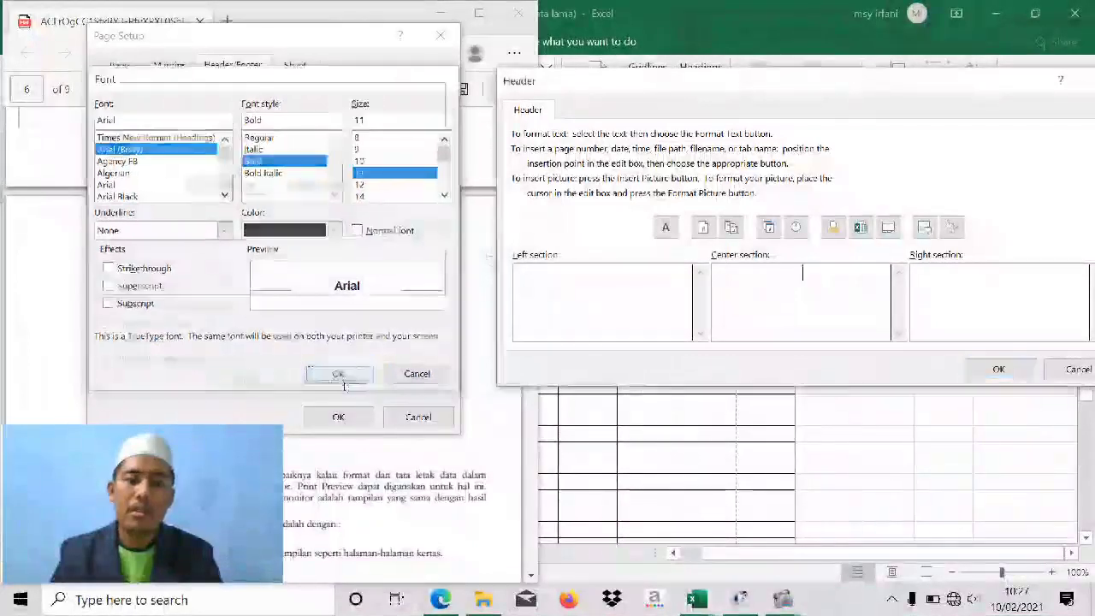
{"action": "left_click", "coordinate": [342, 379]}
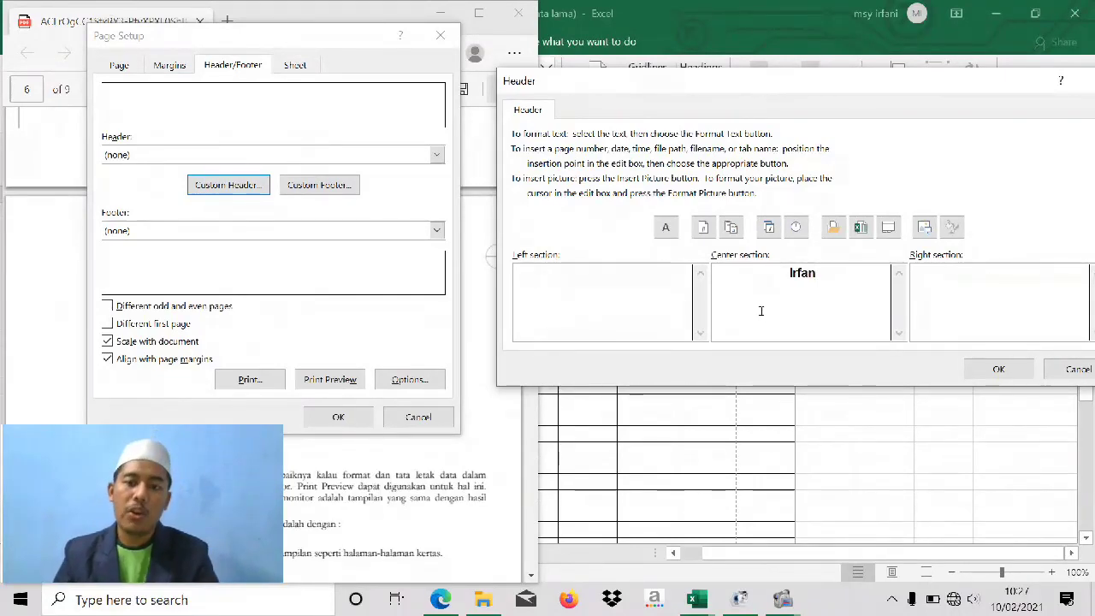
Consult the handout's icon list and add the page number, number of pages, date and time to the header's center section.
{"action": "left_click", "coordinate": [7, 183]}
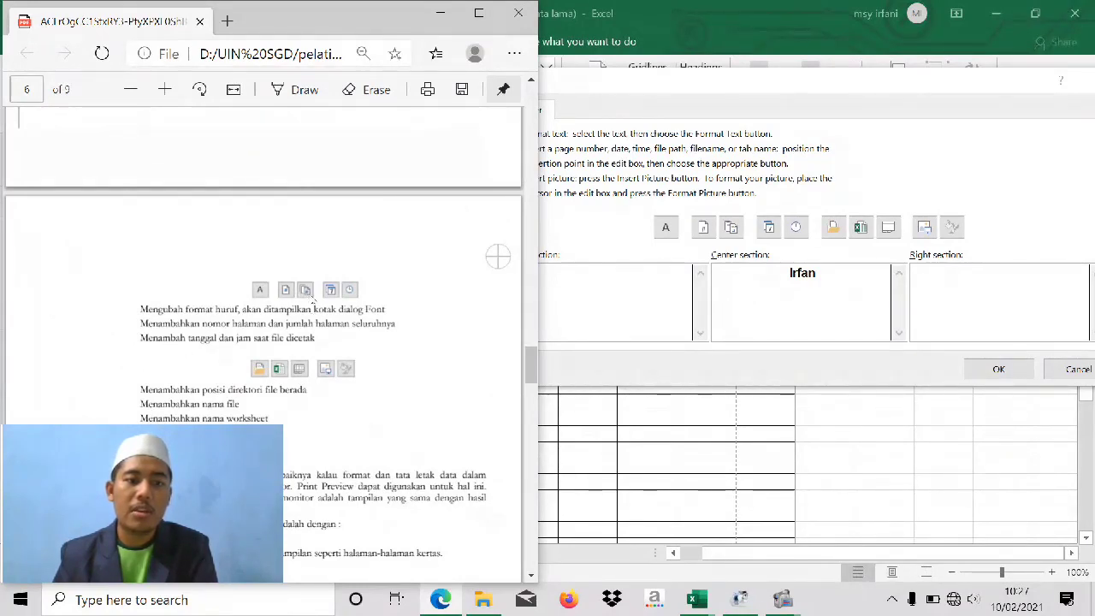
{"action": "left_click", "coordinate": [581, 254]}
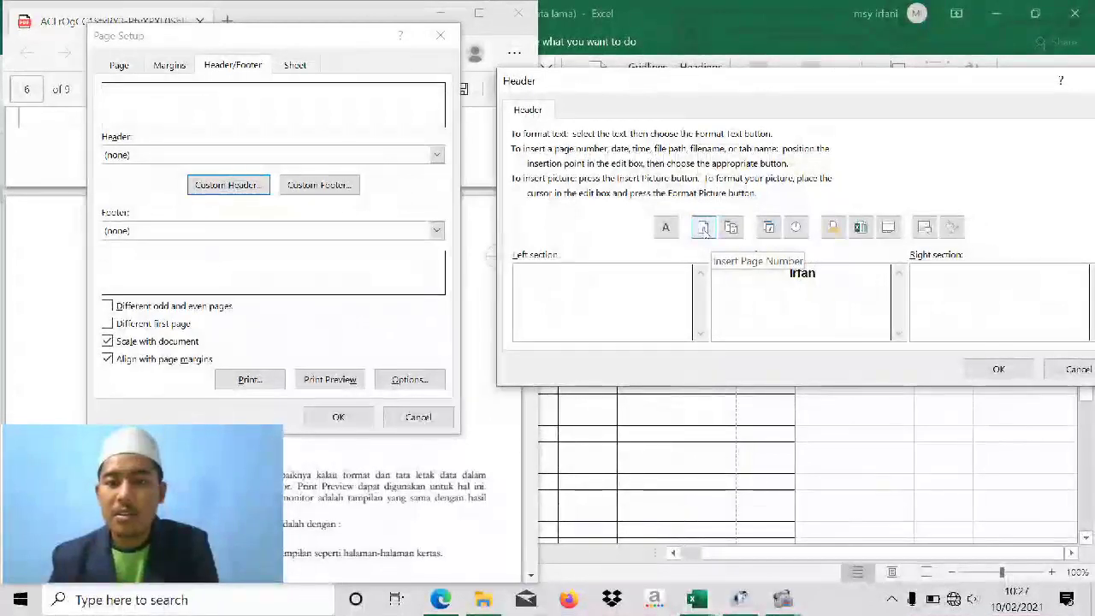
{"action": "left_click", "coordinate": [702, 228]}
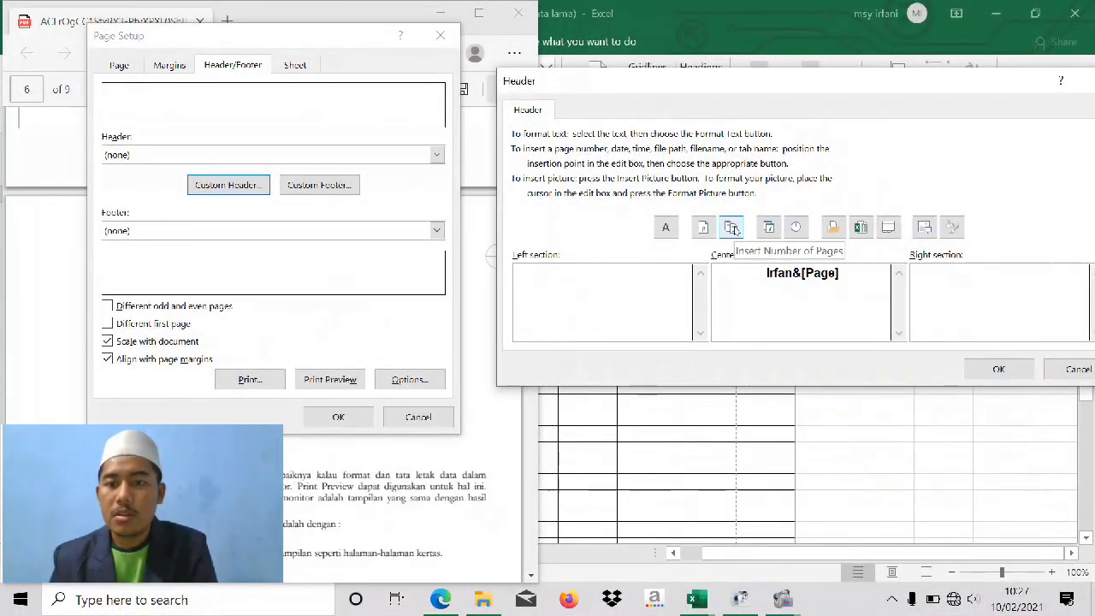
{"action": "left_click", "coordinate": [732, 228]}
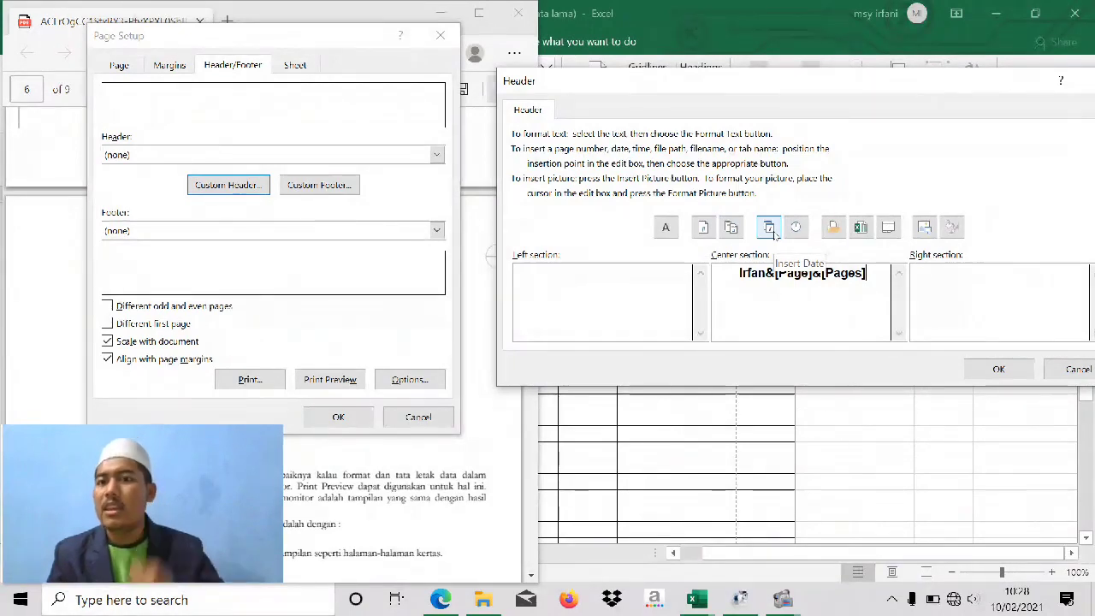
{"action": "left_click", "coordinate": [772, 232]}
{"action": "left_click", "coordinate": [797, 229]}
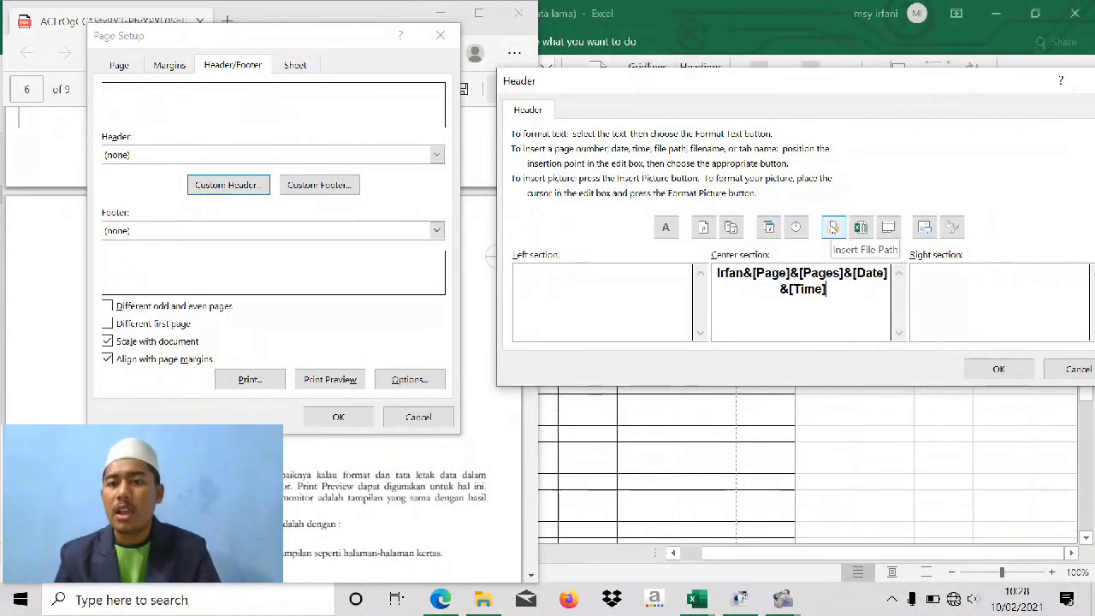
Add the file path, the file name twice and the sheet name to the center section, and apply the custom header.
{"action": "left_click", "coordinate": [833, 227]}
{"action": "left_click", "coordinate": [860, 227]}
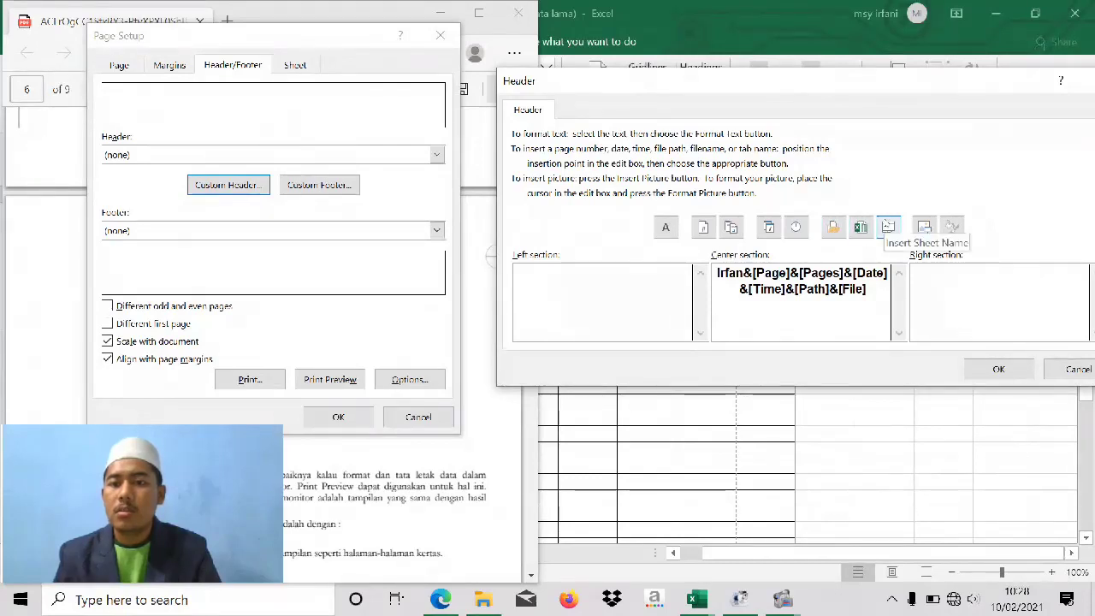
{"action": "left_click", "coordinate": [860, 227]}
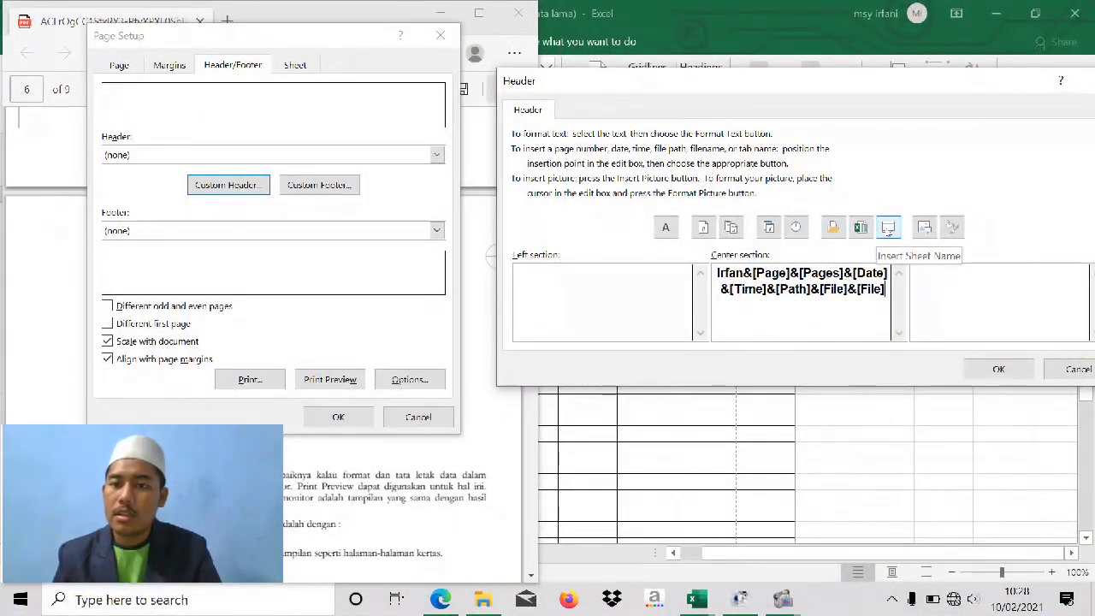
{"action": "left_click", "coordinate": [888, 228]}
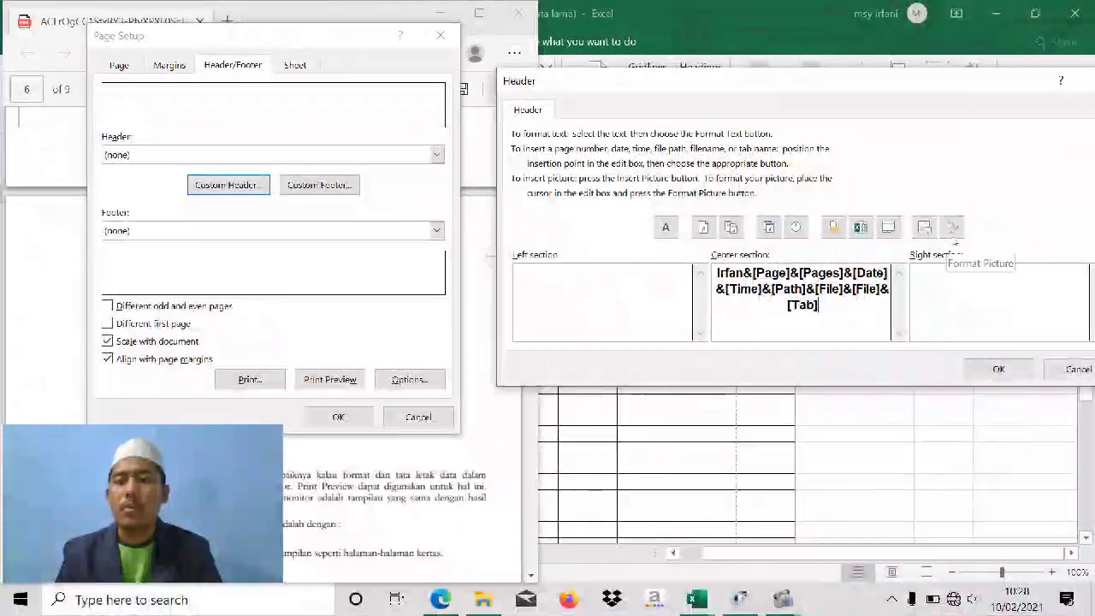
{"action": "left_click", "coordinate": [999, 370]}
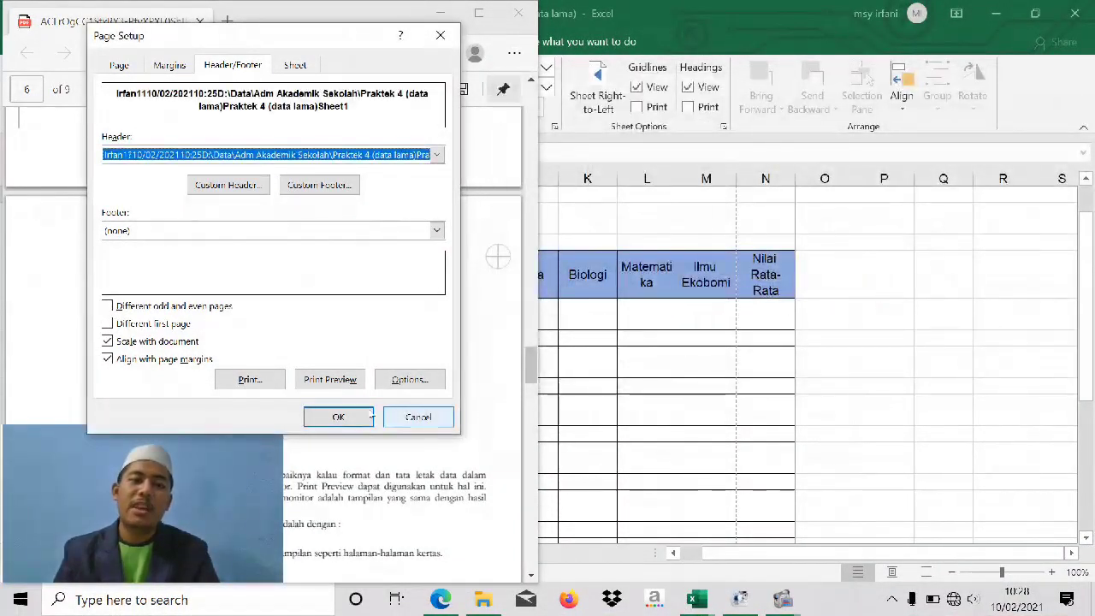
{"action": "left_click", "coordinate": [339, 417]}
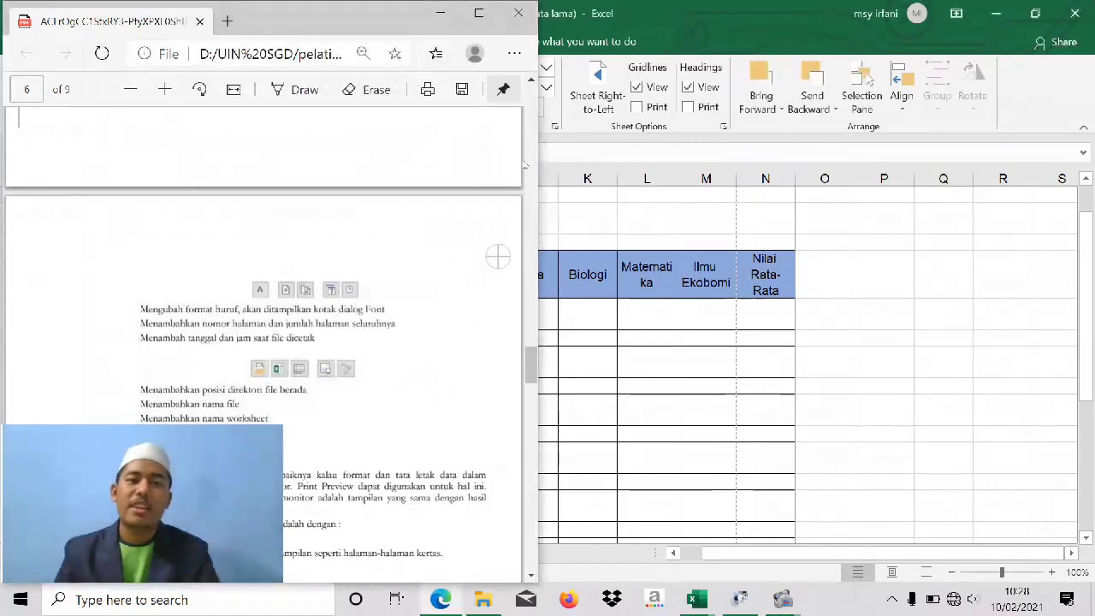
Return to the workbook and examine the custom header and grade table in the print preview.
{"action": "scroll", "coordinate": [419, 271], "scroll_direction": "down", "scroll_amount": 4}
{"action": "left_click", "coordinate": [673, 191]}
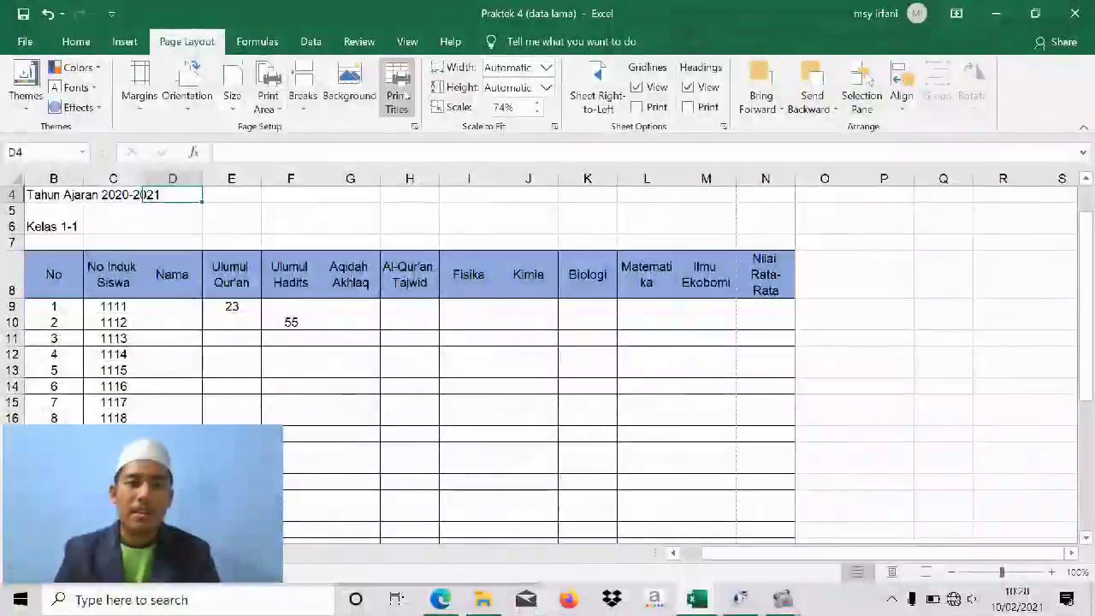
{"action": "left_click", "coordinate": [403, 96]}
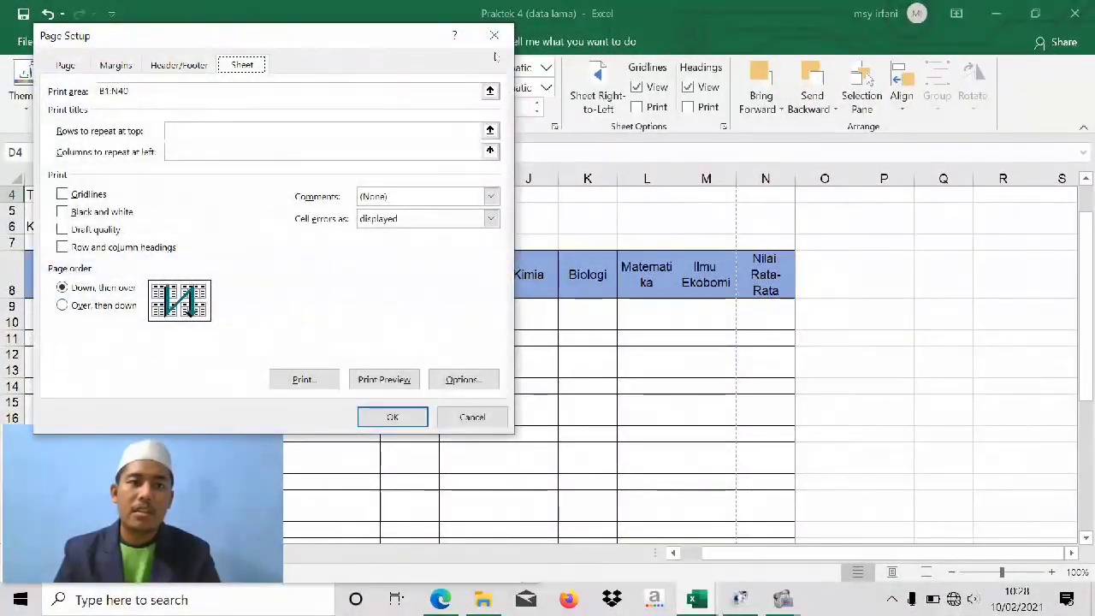
{"action": "left_click", "coordinate": [494, 35]}
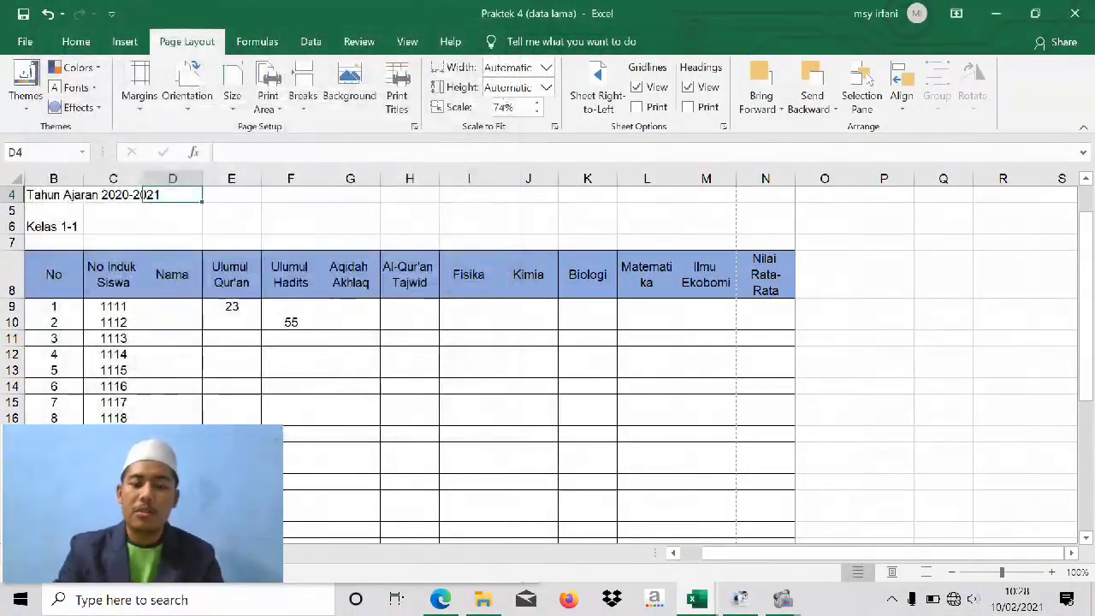
{"action": "key", "text": "ctrl+p"}
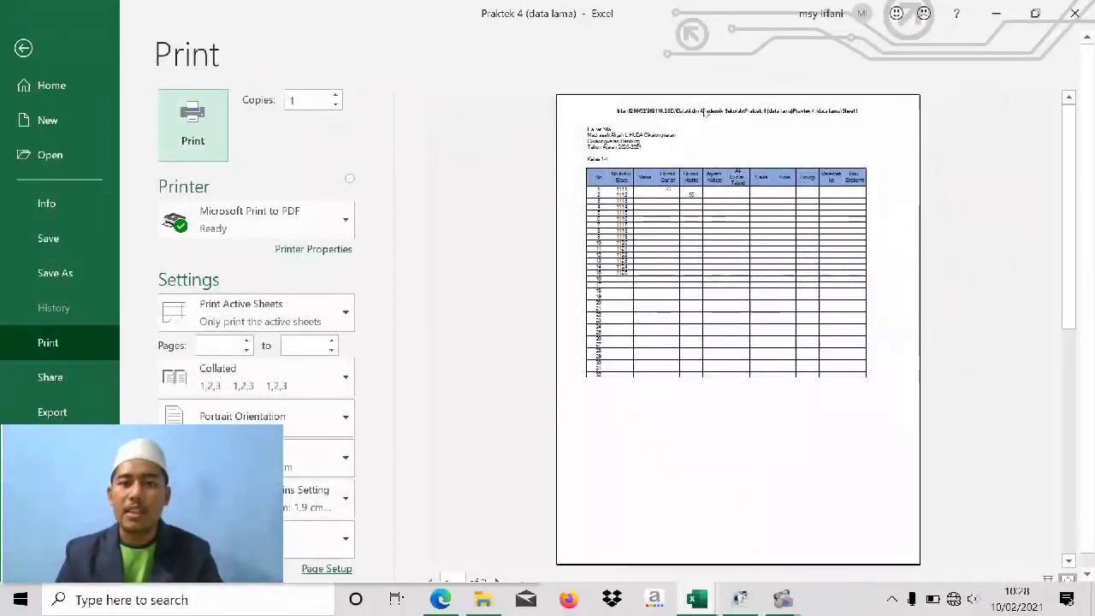
{"action": "left_click", "coordinate": [703, 114]}
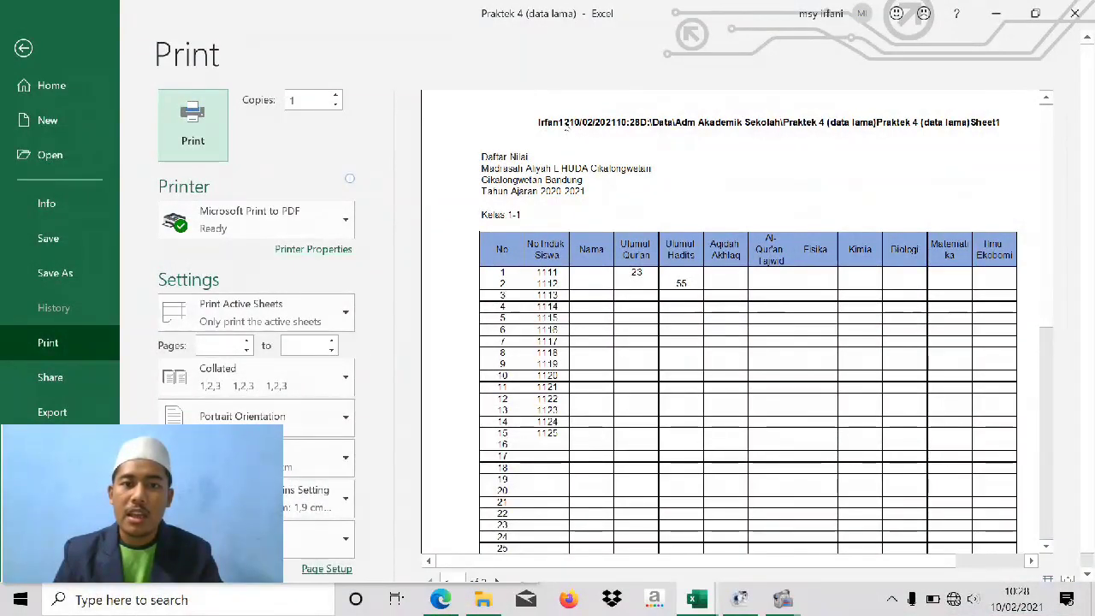
{"action": "scroll", "coordinate": [567, 244], "scroll_direction": "down", "scroll_amount": 3}
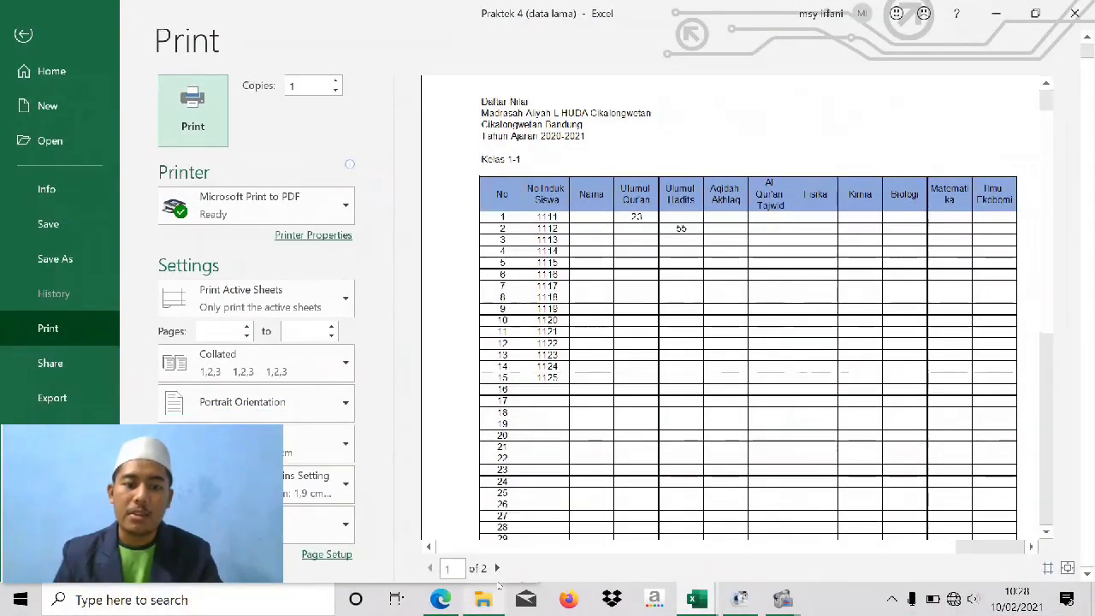
{"action": "scroll", "coordinate": [567, 128], "scroll_direction": "up", "scroll_amount": 2}
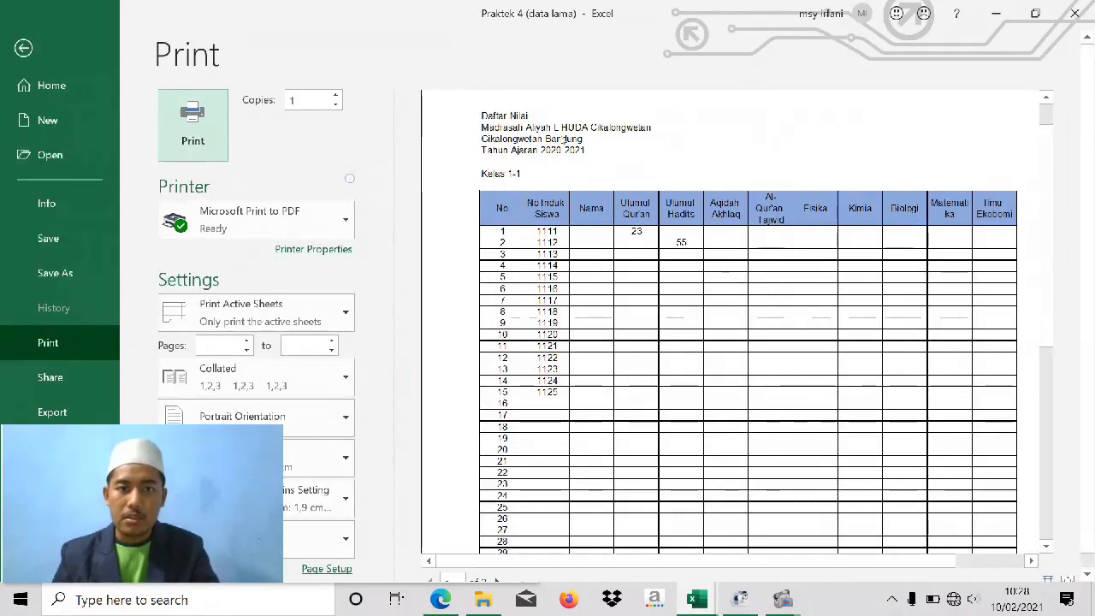
{"action": "scroll", "coordinate": [573, 140], "scroll_direction": "up", "scroll_amount": 2}
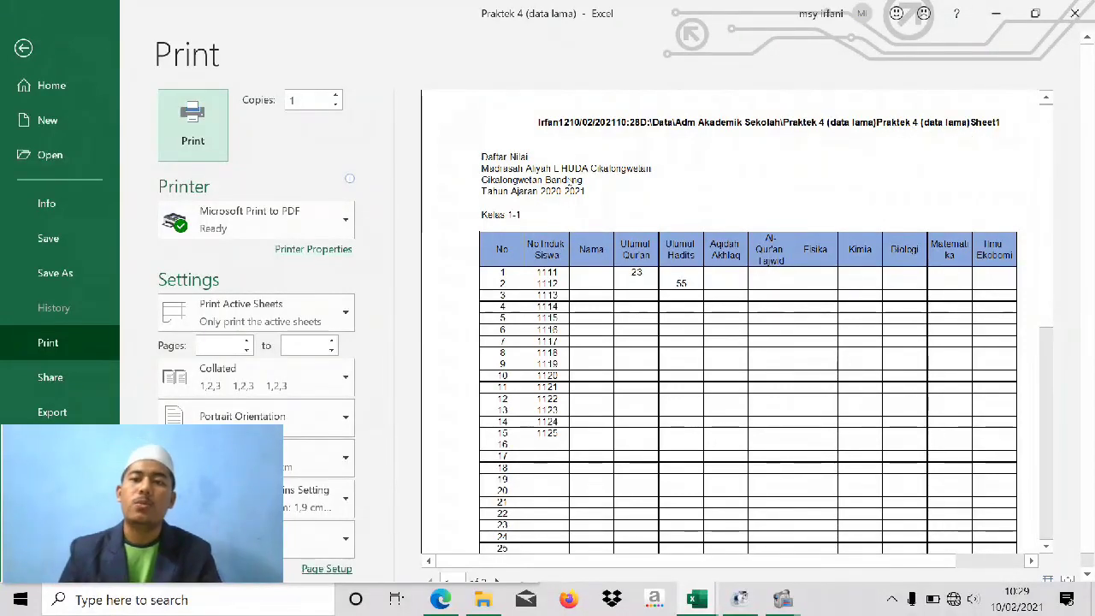
{"action": "scroll", "coordinate": [547, 241], "scroll_direction": "down", "scroll_amount": 1}
{"action": "scroll", "coordinate": [548, 241], "scroll_direction": "down", "scroll_amount": 3}
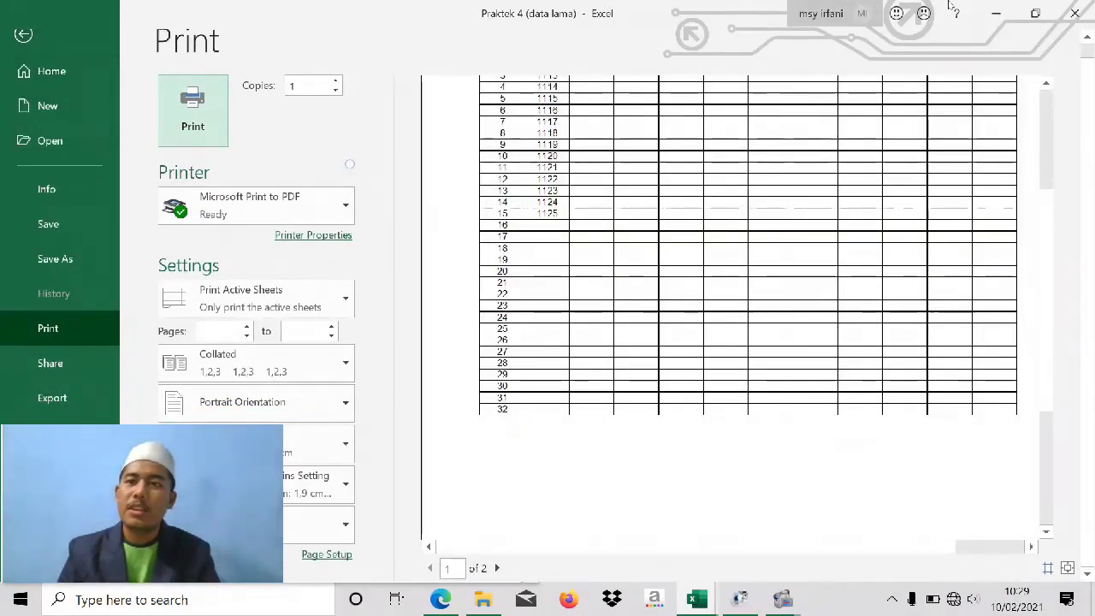
Place the workbook beside the handout and read section 5.6 on Print Preview and its facilities.
{"action": "left_click", "coordinate": [1036, 13]}
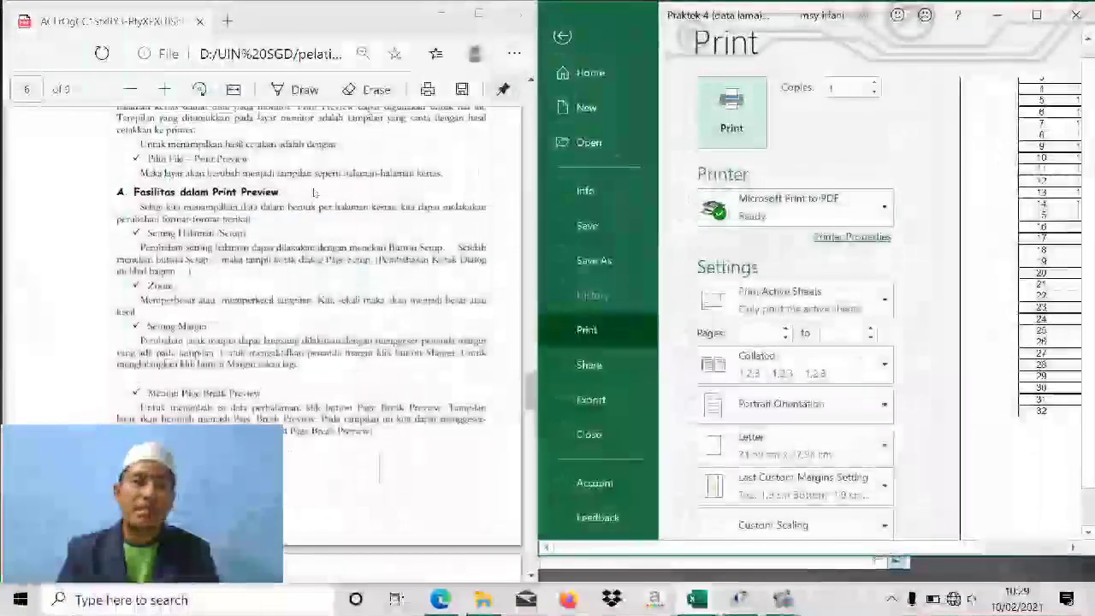
{"action": "scroll", "coordinate": [300, 248], "scroll_direction": "up", "scroll_amount": 5}
{"action": "scroll", "coordinate": [221, 275], "scroll_direction": "up", "scroll_amount": 3}
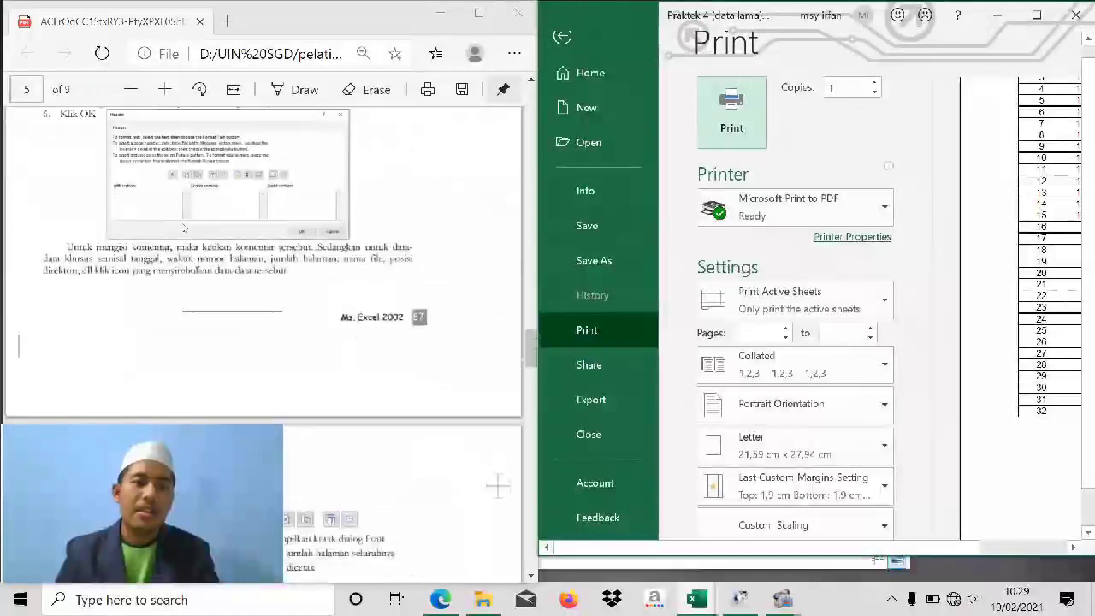
{"action": "scroll", "coordinate": [196, 213], "scroll_direction": "down", "scroll_amount": 5}
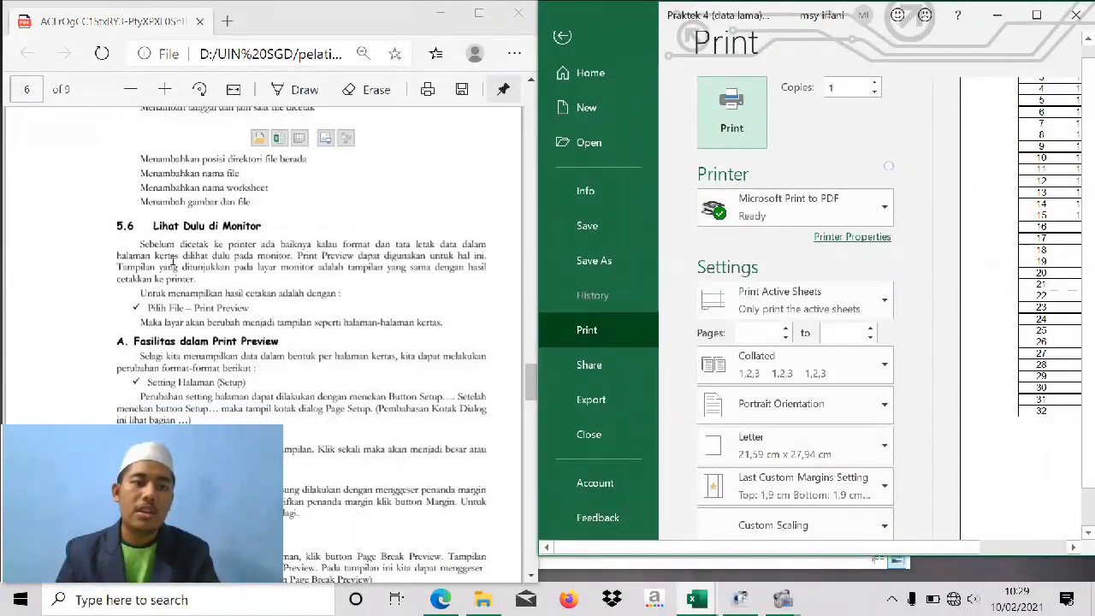
Read the handout's remaining Print Preview facilities, the Zoom illustration and section 5.7 on printing the sheet.
{"action": "scroll", "coordinate": [173, 259], "scroll_direction": "down", "scroll_amount": 2}
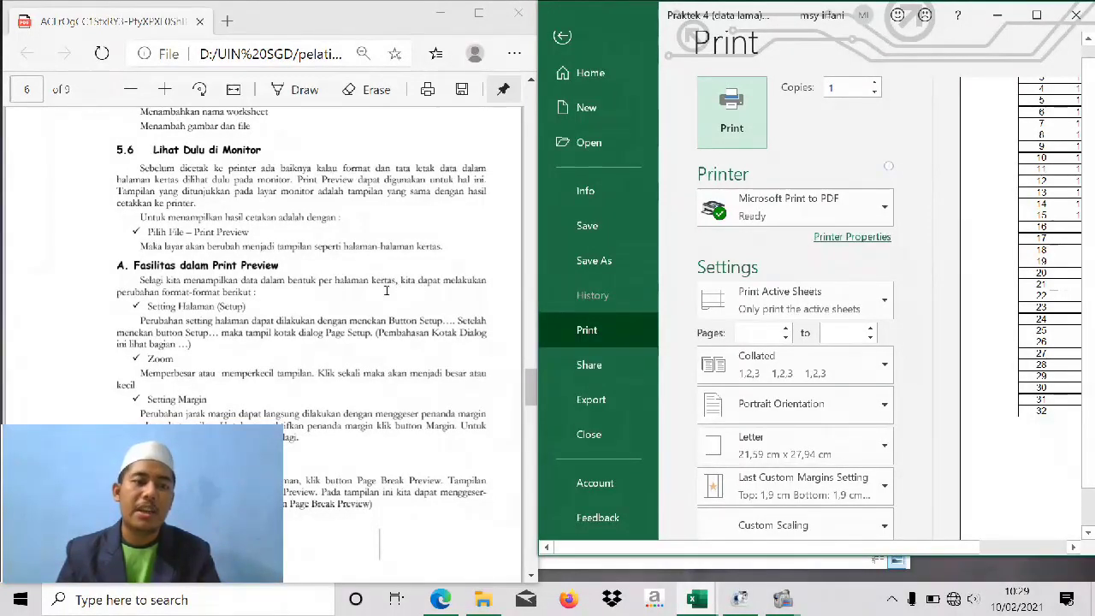
{"action": "scroll", "coordinate": [258, 294], "scroll_direction": "down", "scroll_amount": 2}
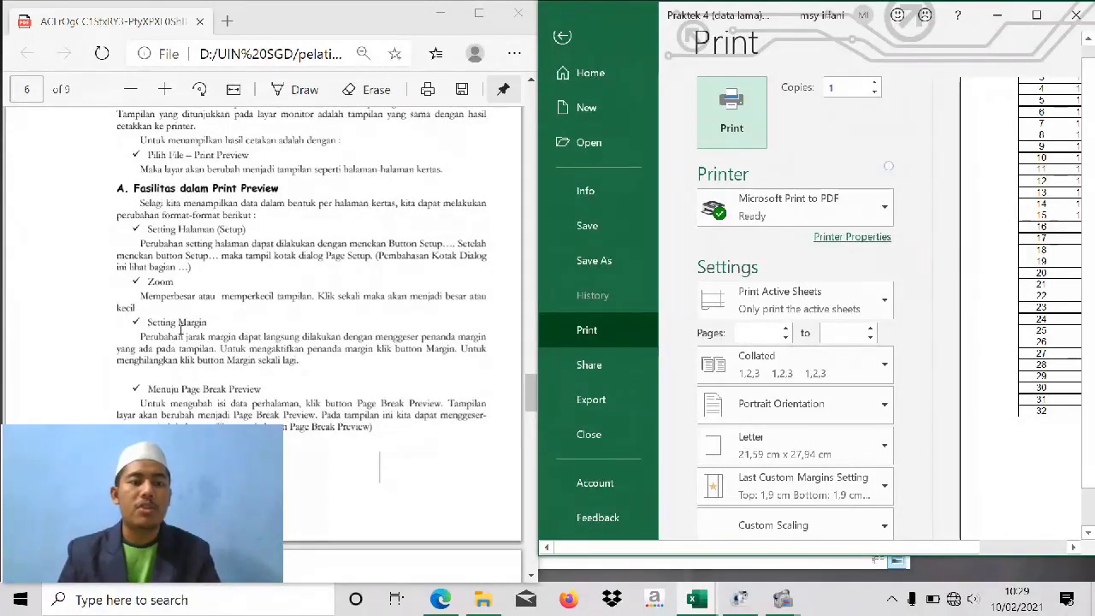
{"action": "scroll", "coordinate": [229, 345], "scroll_direction": "down", "scroll_amount": 1}
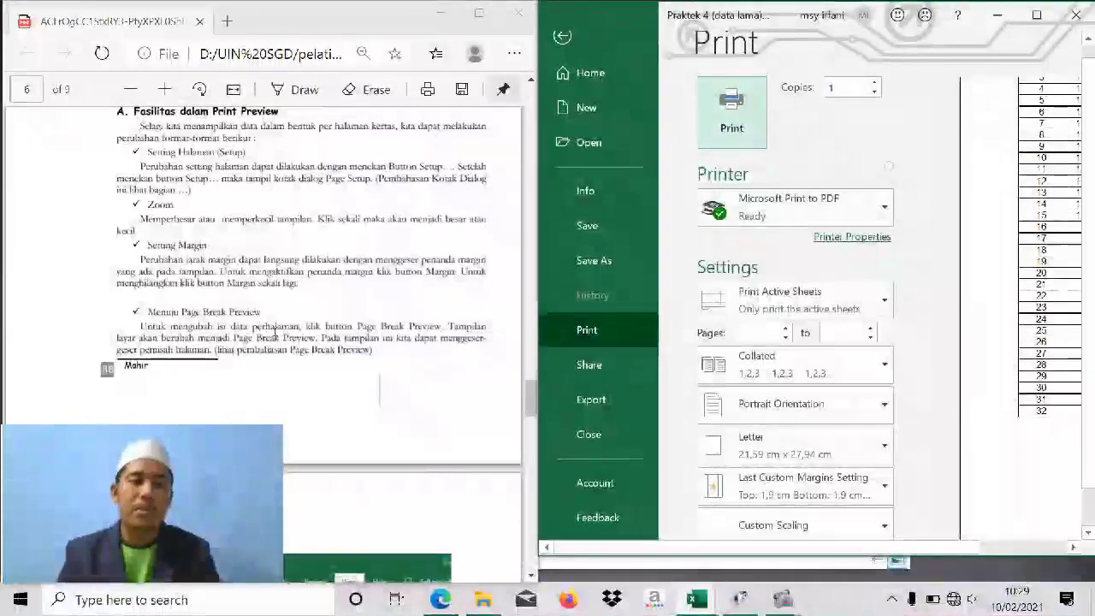
{"action": "scroll", "coordinate": [179, 320], "scroll_direction": "down", "scroll_amount": 2}
{"action": "scroll", "coordinate": [272, 333], "scroll_direction": "down", "scroll_amount": 4}
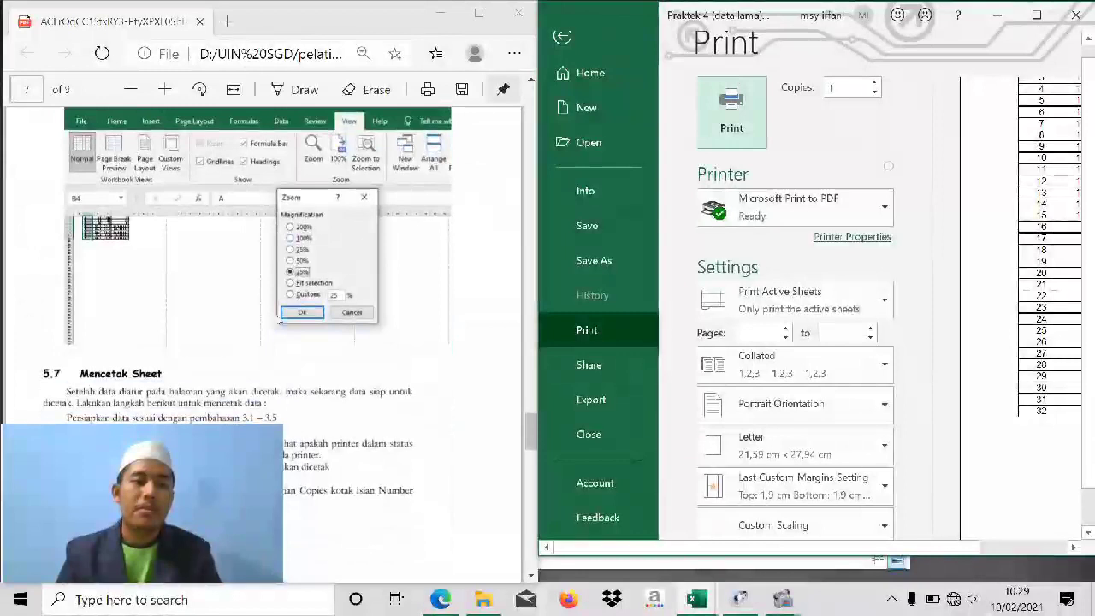
{"action": "scroll", "coordinate": [222, 281], "scroll_direction": "down", "scroll_amount": 1}
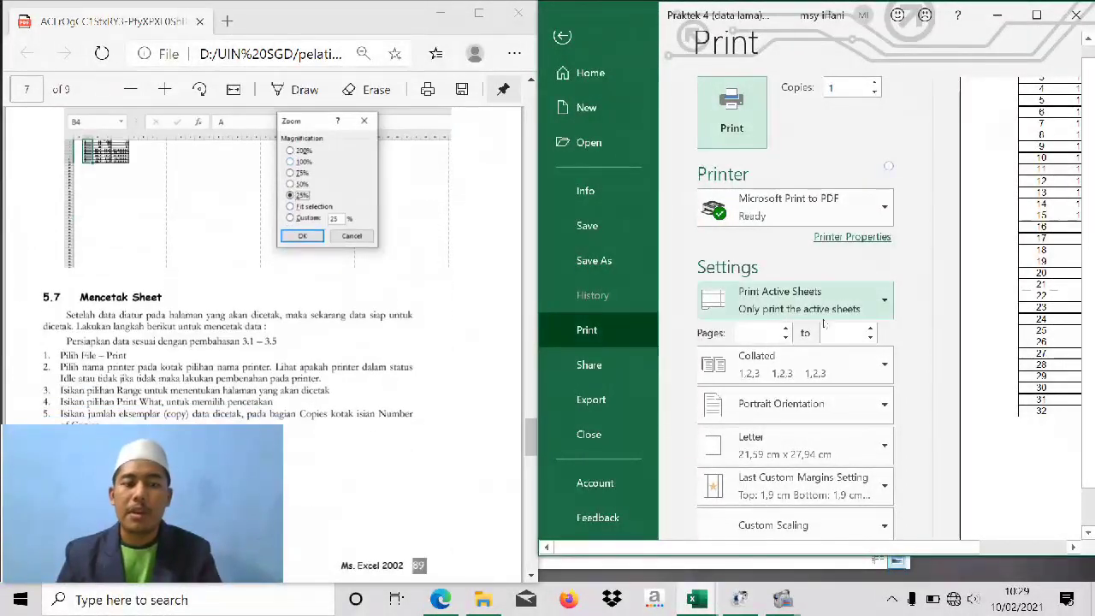
{"action": "scroll", "coordinate": [430, 311], "scroll_direction": "up", "scroll_amount": 2}
{"action": "scroll", "coordinate": [430, 311], "scroll_direction": "down", "scroll_amount": 4}
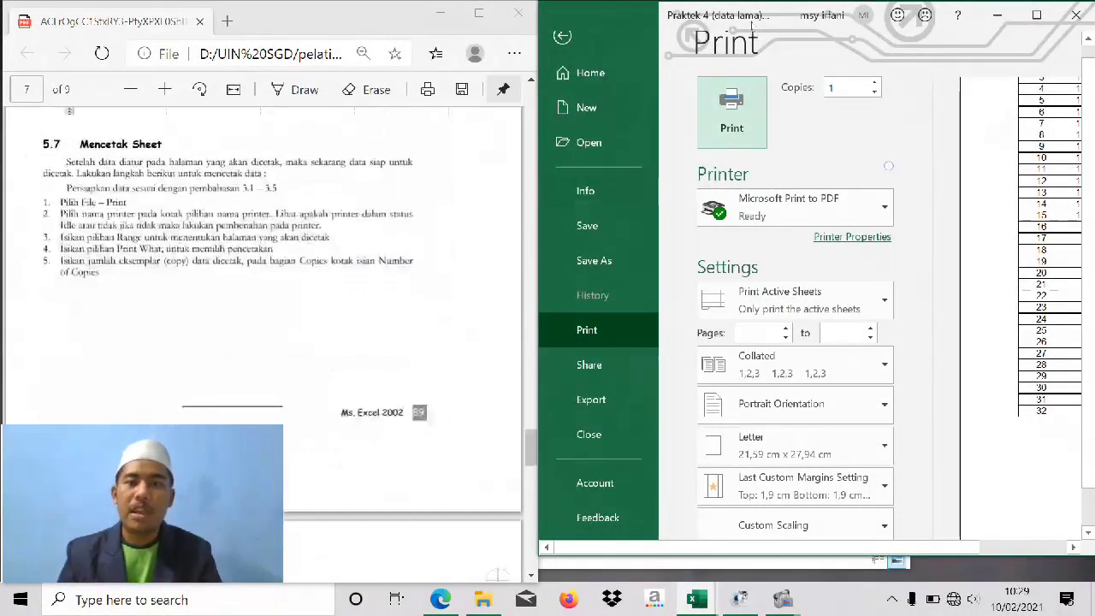
Show the grade sheet in Page Break Preview and move the vertical page break to between columns G and H.
{"action": "left_click", "coordinate": [1037, 15]}
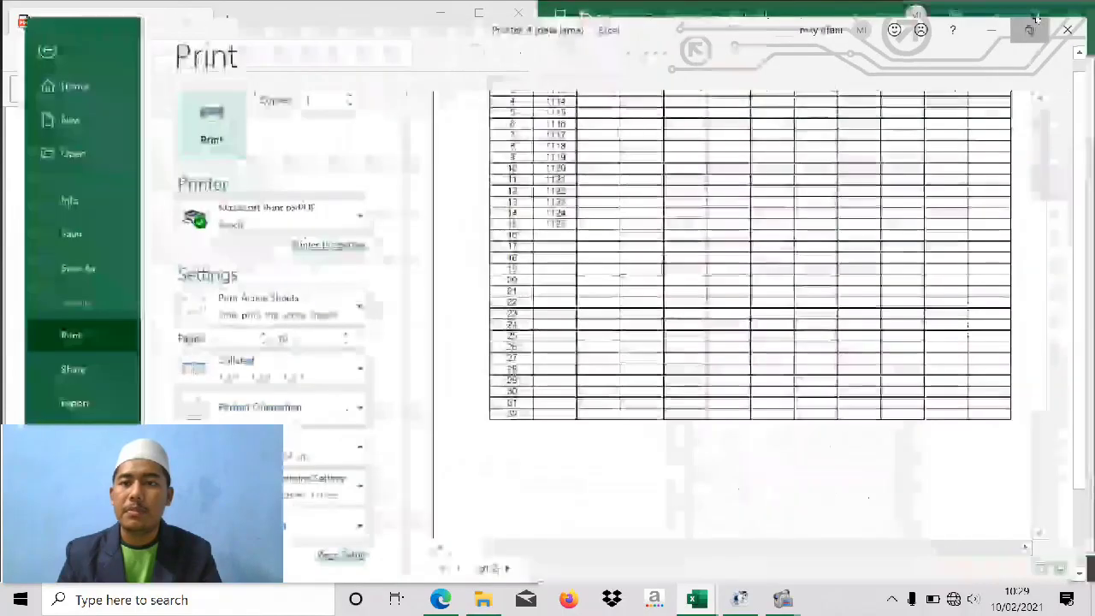
{"action": "left_click", "coordinate": [23, 34]}
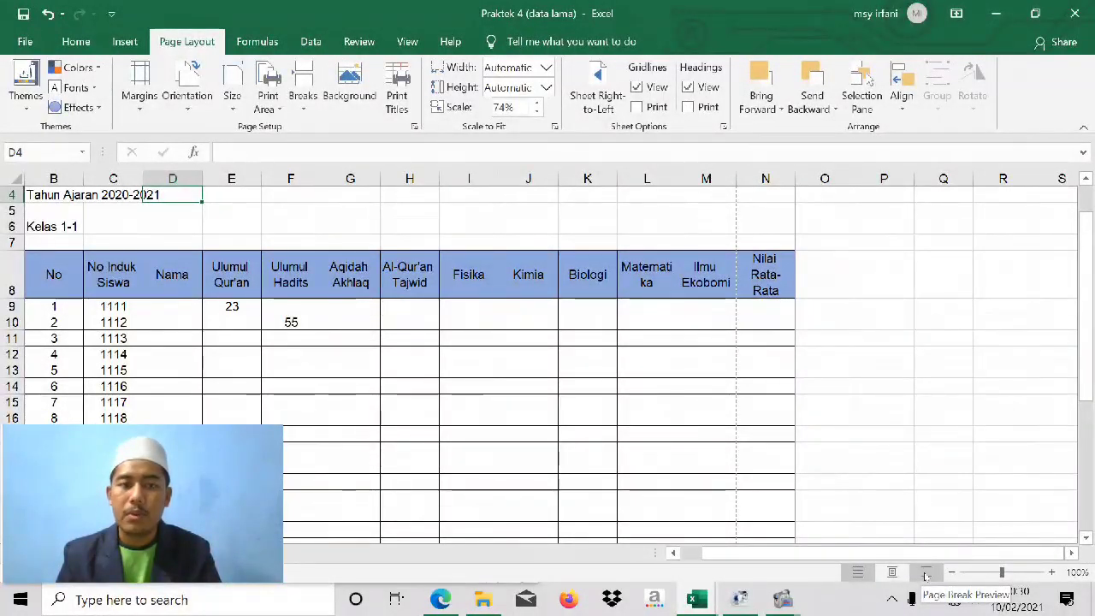
{"action": "left_click", "coordinate": [926, 573]}
{"action": "scroll", "coordinate": [286, 347], "scroll_direction": "up", "scroll_amount": 6}
{"action": "left_click_drag", "start_coordinate": [438, 252], "coordinate": [226, 256]}
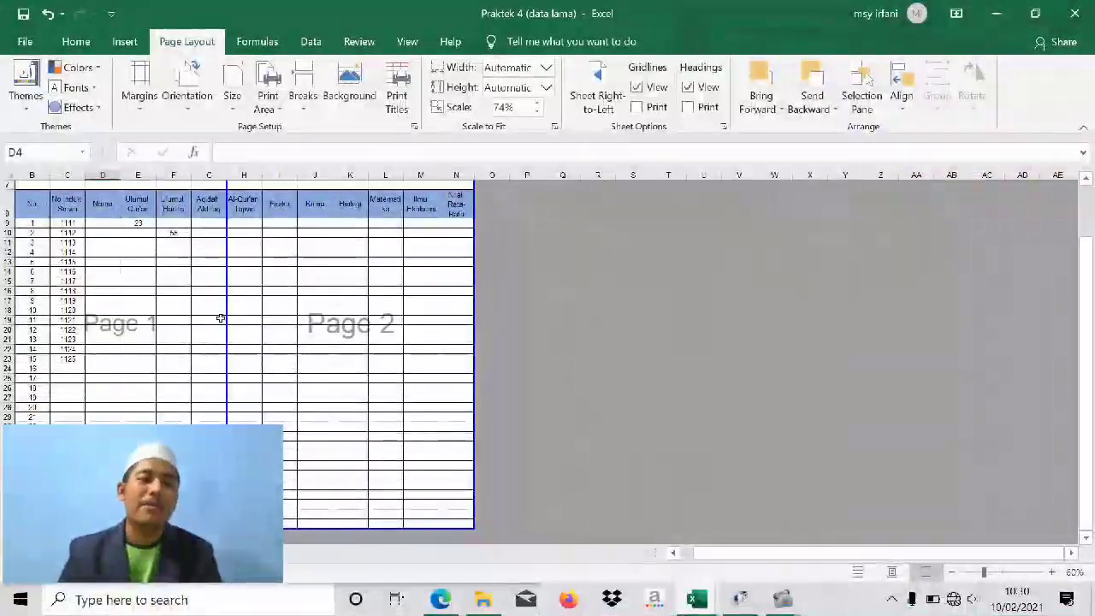
Switch back to the PDF handout, review section 5.7 on printing the sheet and return to the first page.
{"action": "left_click", "coordinate": [440, 600]}
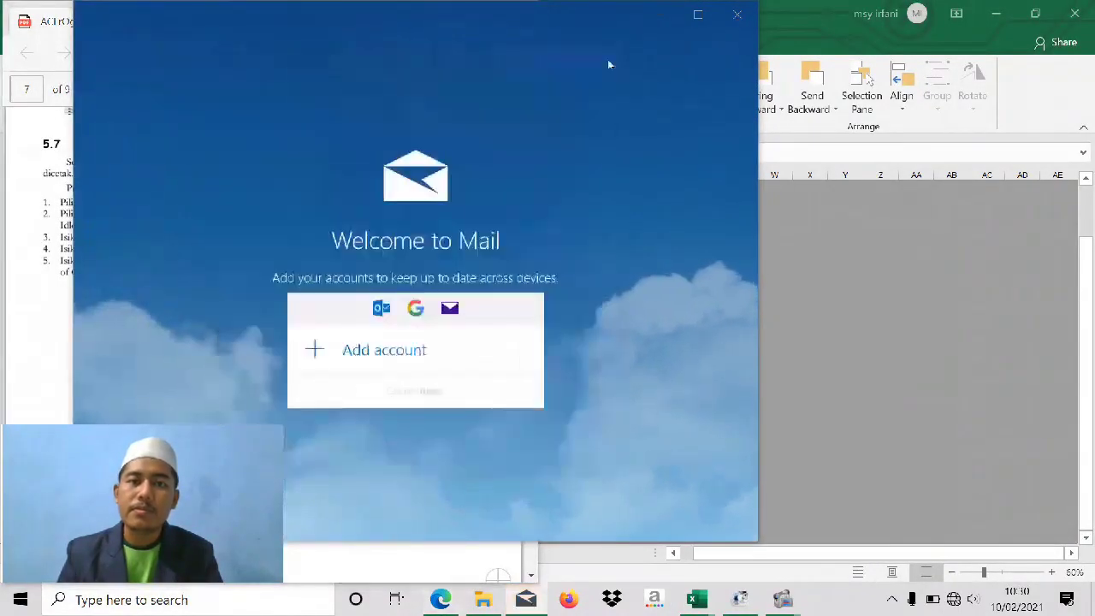
{"action": "left_click", "coordinate": [737, 14]}
{"action": "scroll", "coordinate": [246, 249], "scroll_direction": "down", "scroll_amount": 15}
{"action": "scroll", "coordinate": [267, 269], "scroll_direction": "up", "scroll_amount": 10}
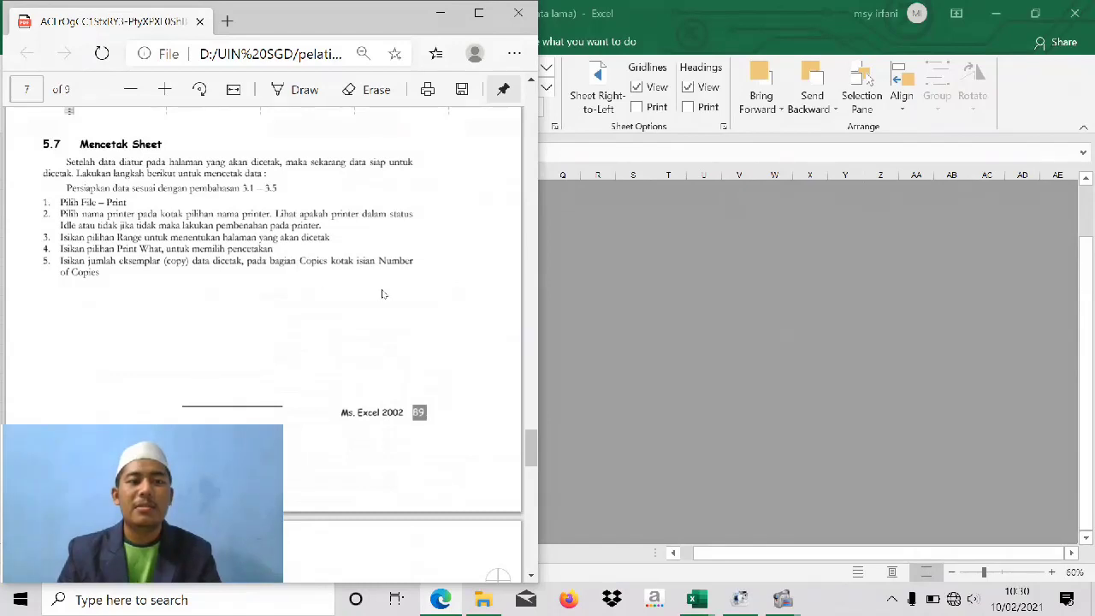
{"action": "scroll", "coordinate": [396, 329], "scroll_direction": "up", "scroll_amount": 2}
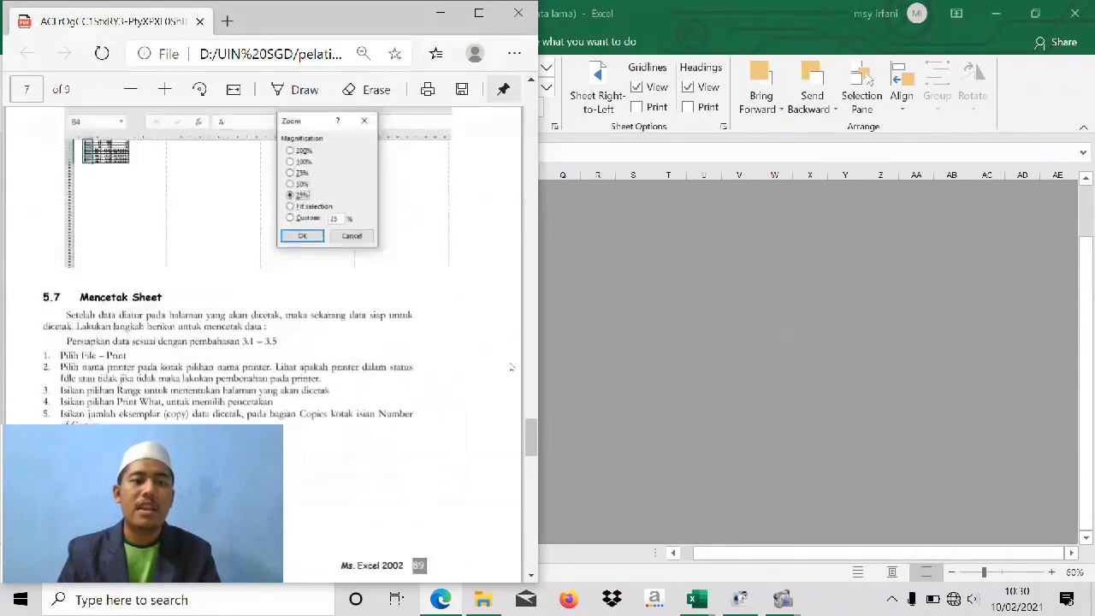
{"action": "left_click_drag", "start_coordinate": [528, 432], "coordinate": [531, 103]}
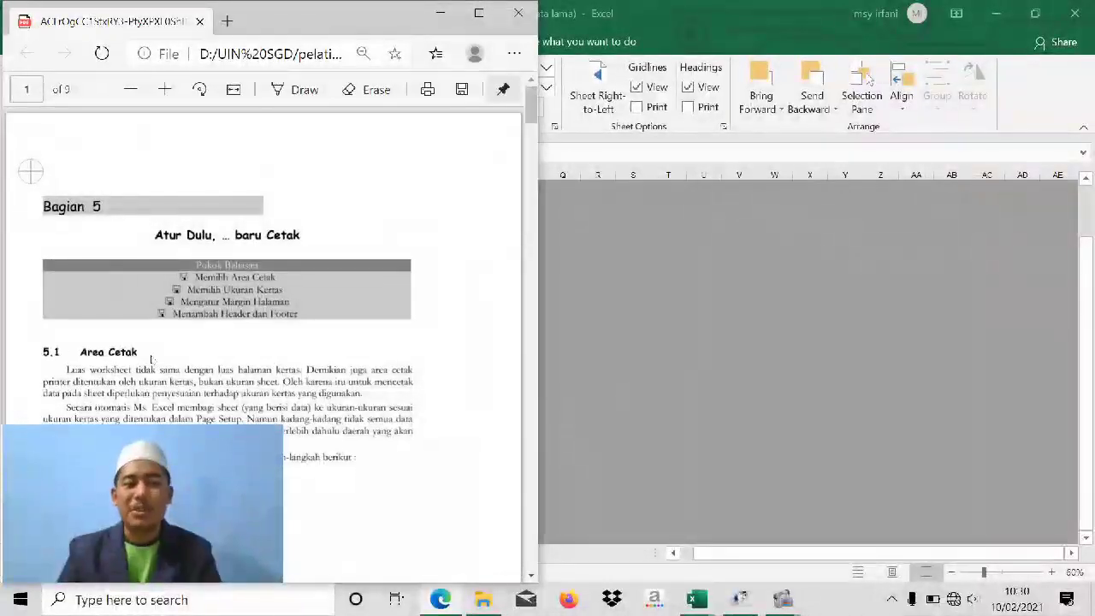